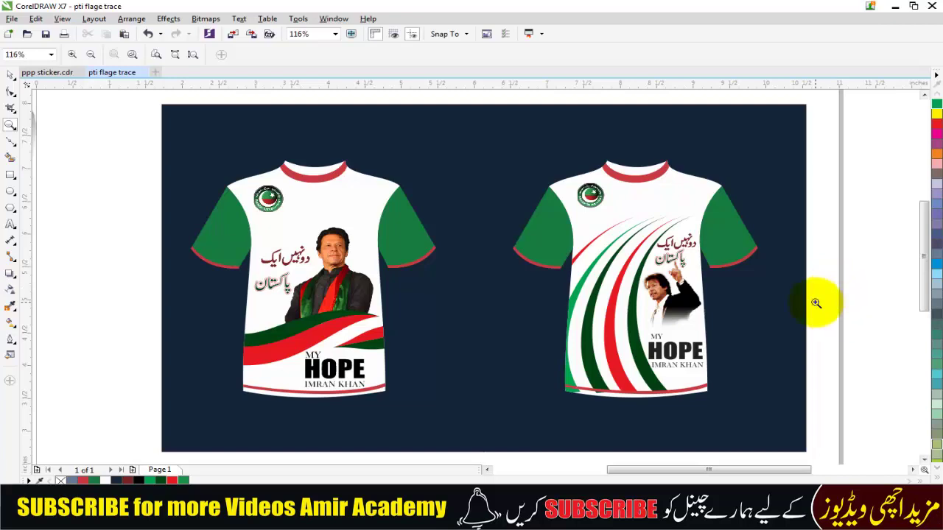
Switch to the web browser and look through the uploaded videos on the Amir Academy YouTube channel.
left_click(151, 518)
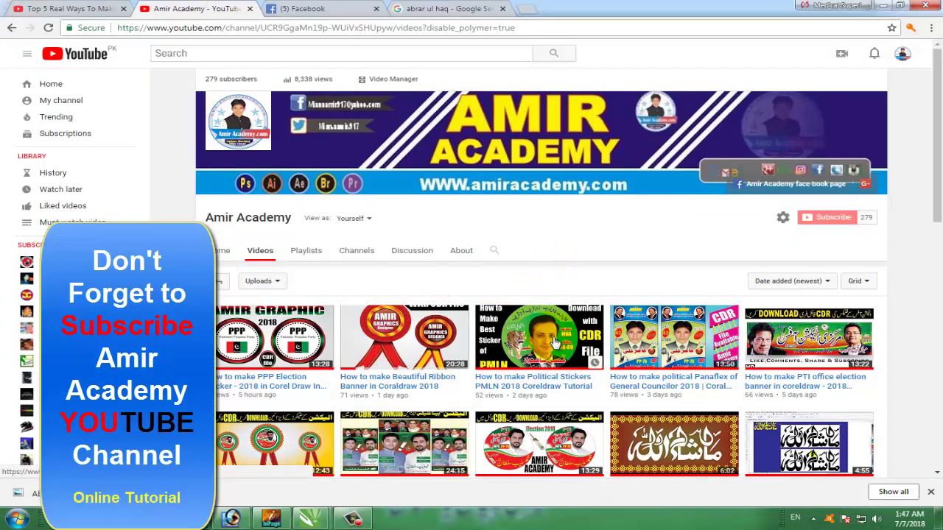
scroll(555, 343, "down", 2)
scroll(554, 343, "down", 2)
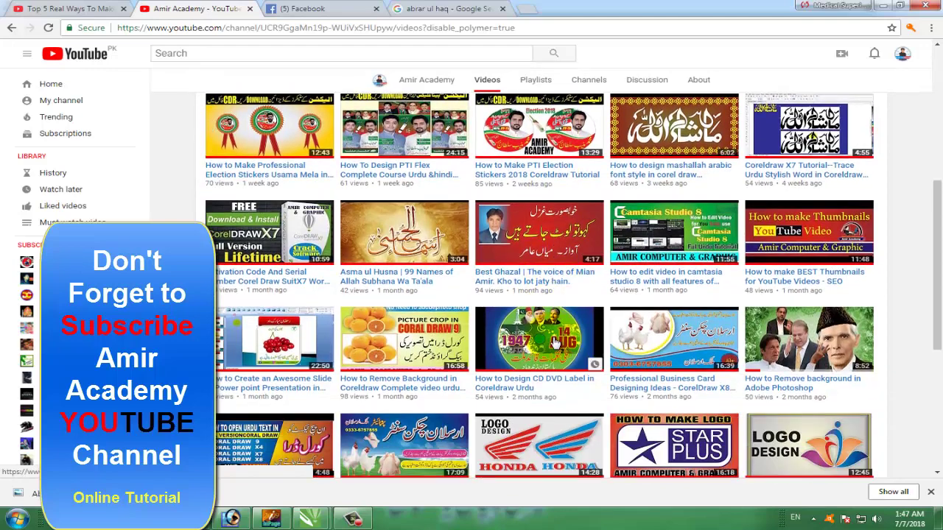
scroll(554, 343, "down", 1)
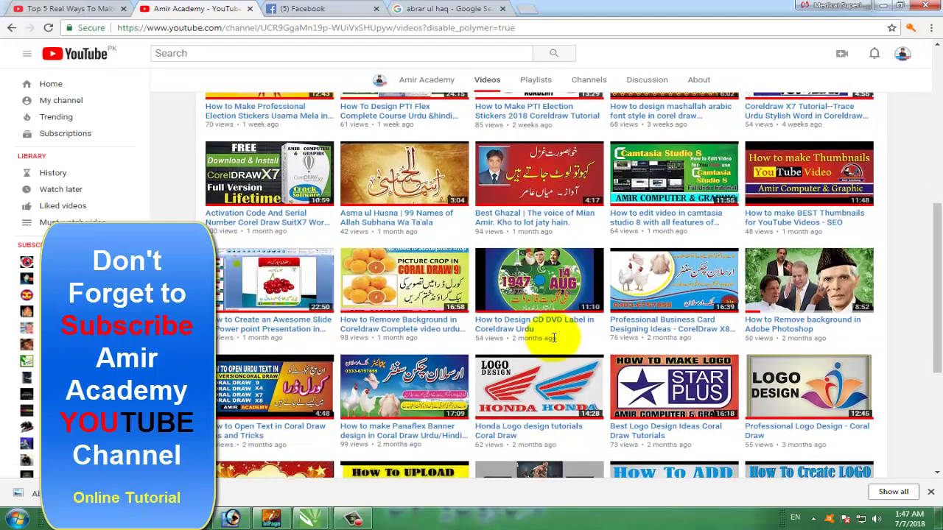
scroll(554, 340, "down", 3)
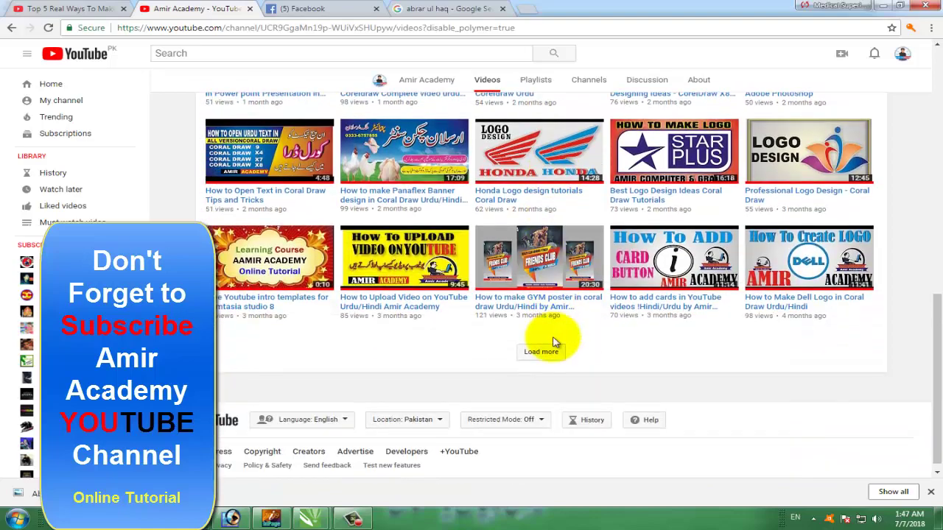
scroll(554, 342, "up", 4)
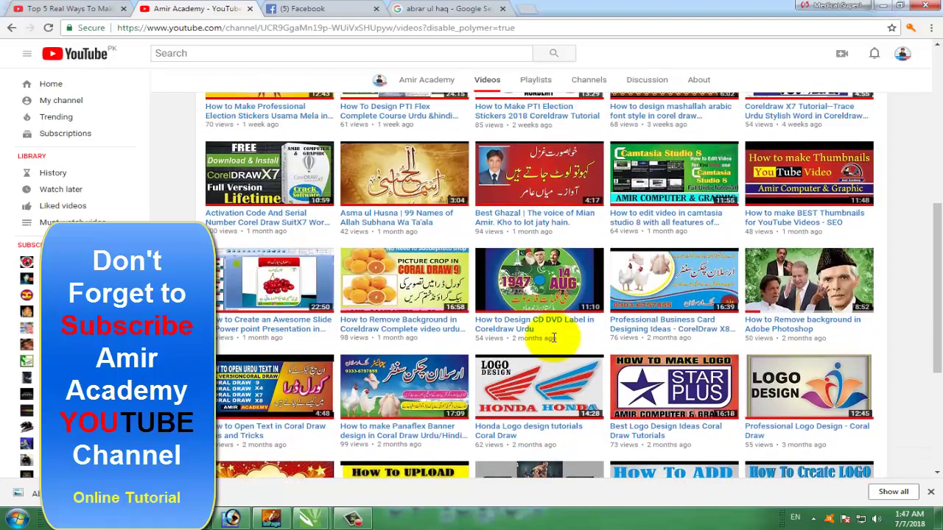
scroll(554, 350, "up", 3)
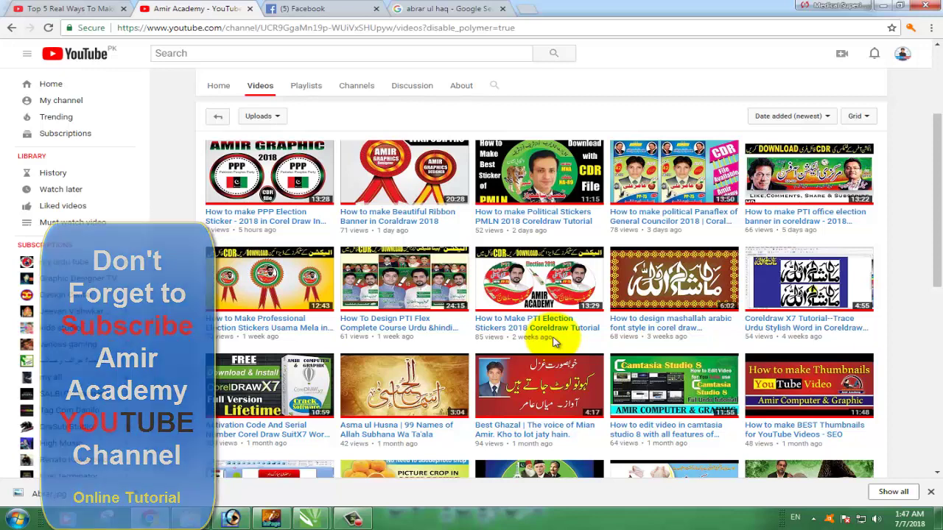
scroll(561, 303, "up", 3)
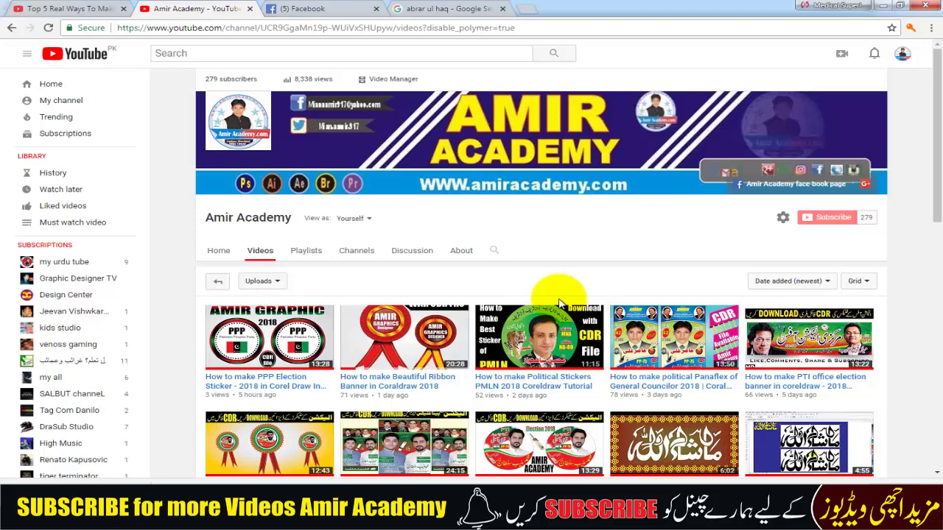
scroll(536, 303, "down", 3)
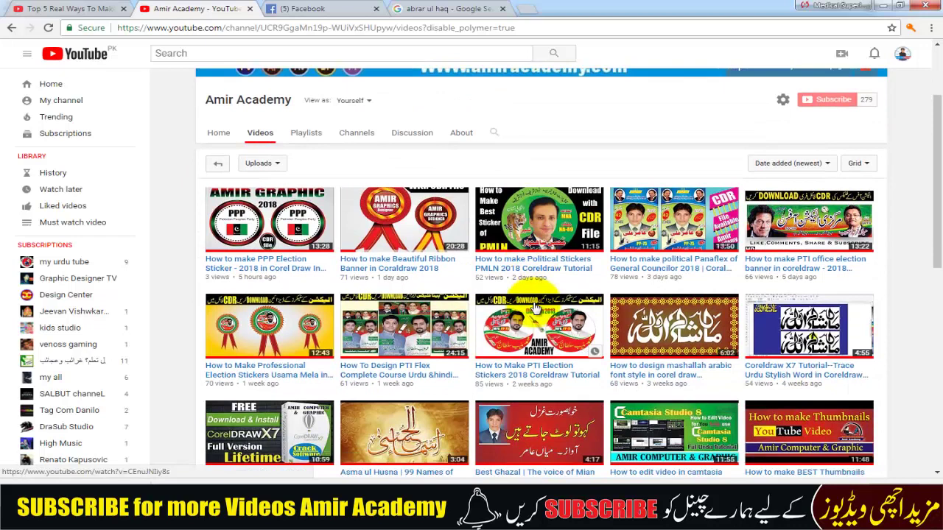
scroll(536, 309, "up", 2)
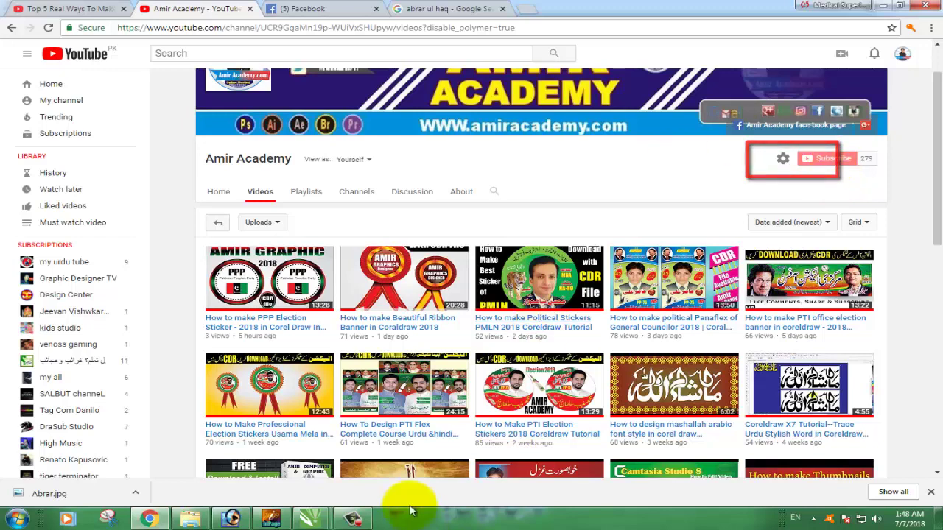
Switch back to CorelDRAW and ungroup the artwork that holds the two T-shirt mockups.
mouse_move(309, 519)
left_click(438, 436)
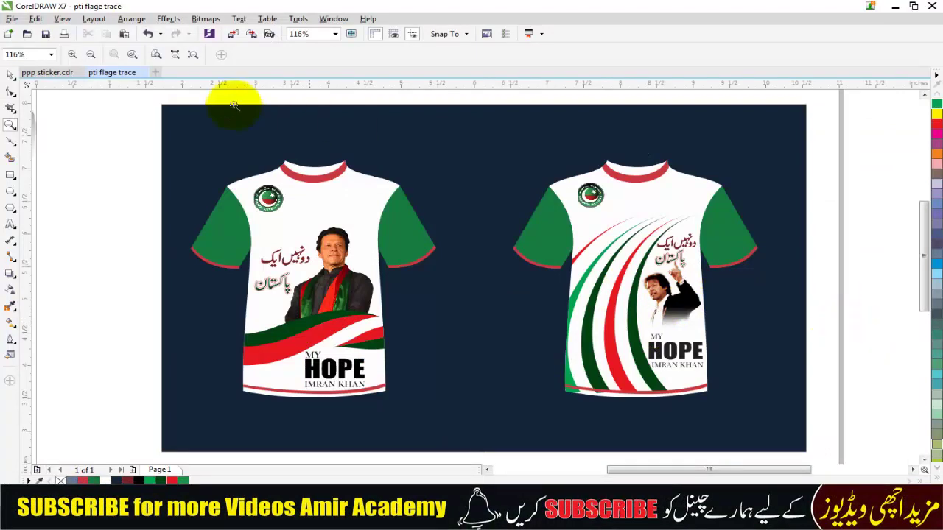
left_click(10, 75)
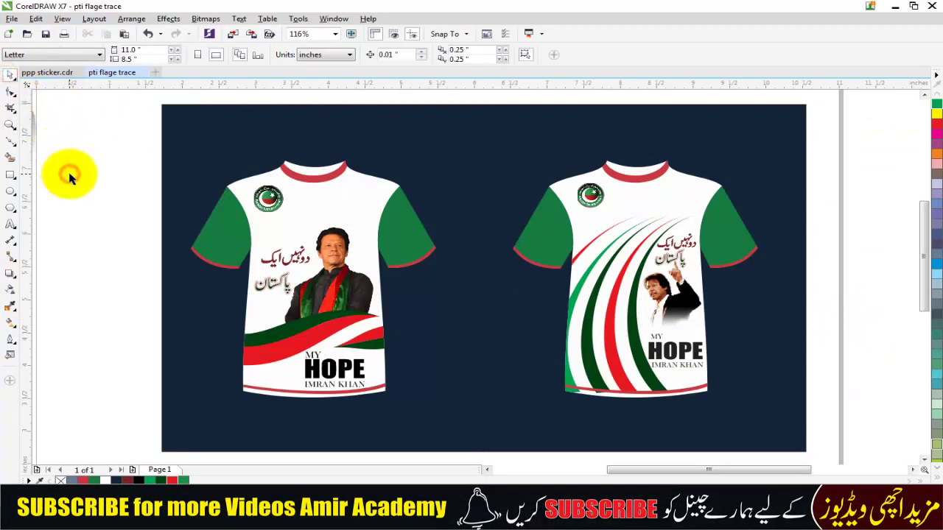
left_click(278, 220)
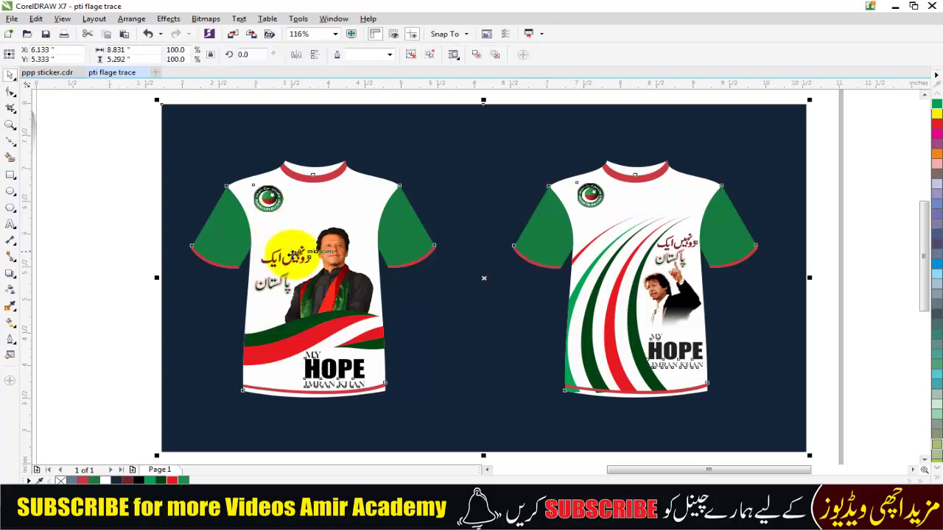
scroll(505, 217, "down", 2)
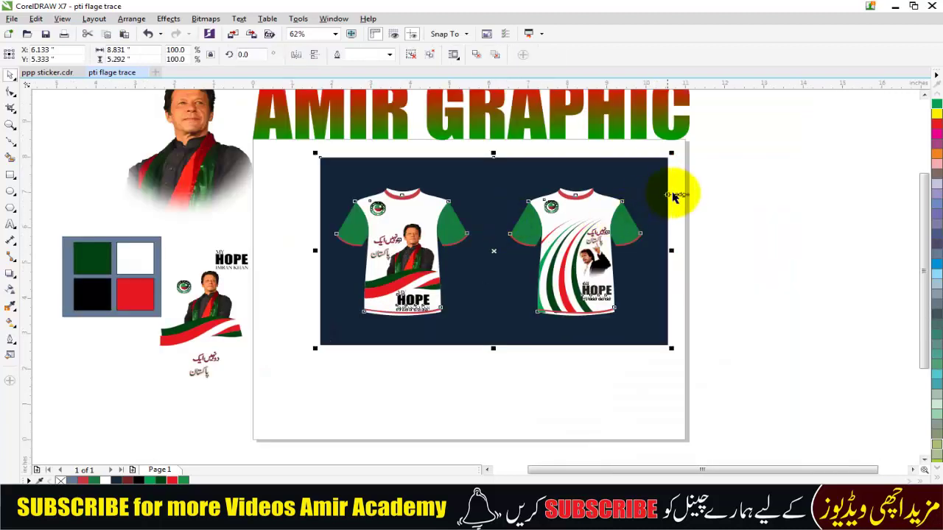
left_click(728, 183)
left_click(923, 94)
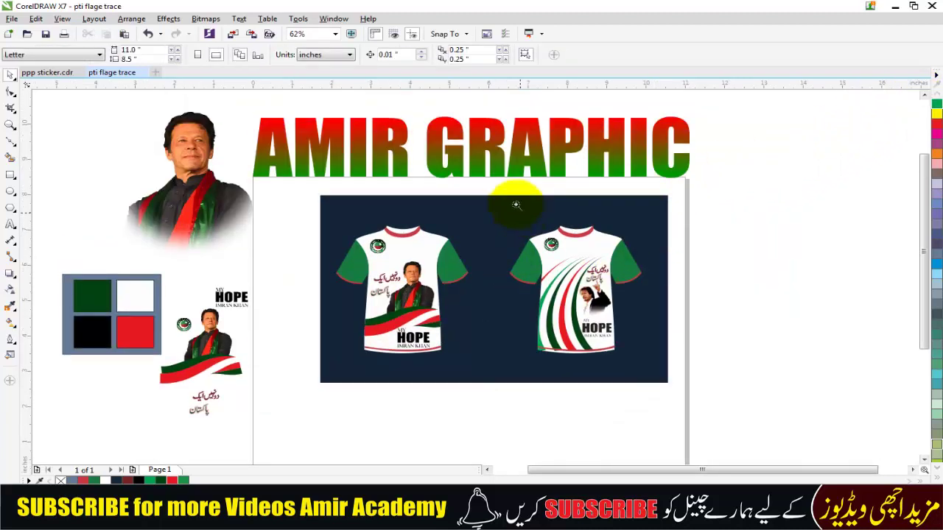
key("z")
left_click_drag(248, 110, 713, 384)
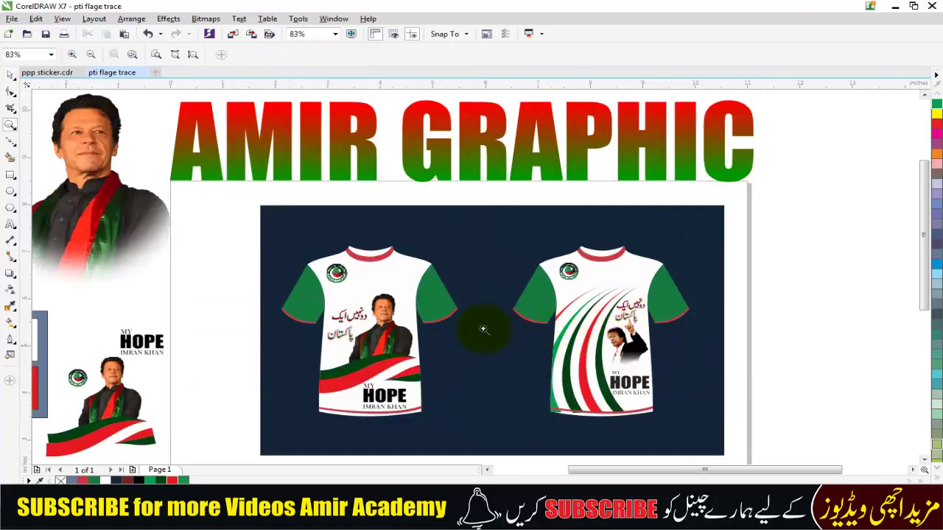
left_click(9, 76)
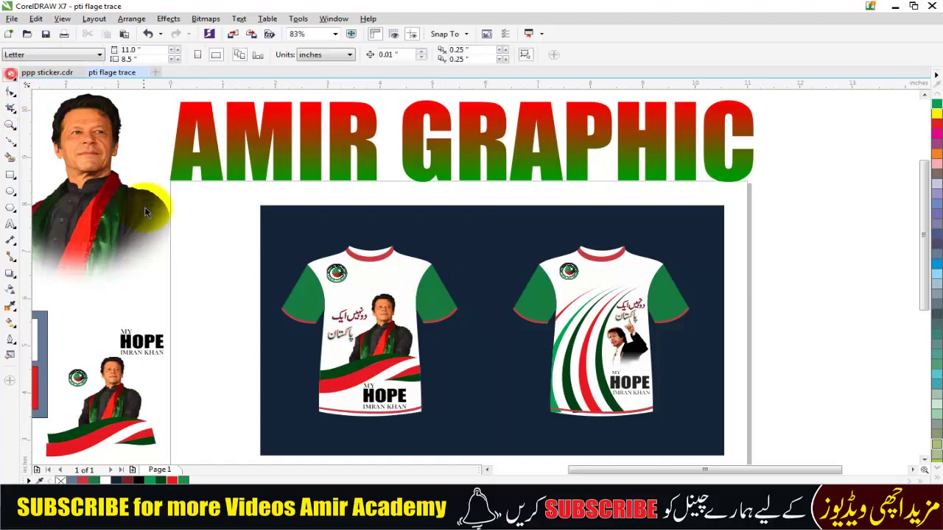
left_click(363, 299)
left_click(411, 56)
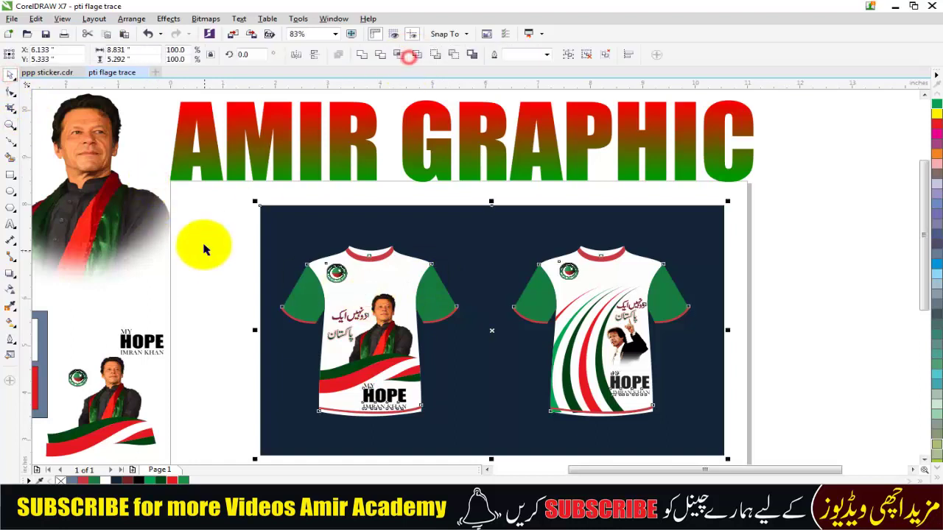
left_click(201, 242)
Separate the two T-shirt mockups by moving the portrait-and-ribbon shirt left and the striped shirt up and to the right.
left_click(378, 285)
left_click_drag(408, 303, 355, 288)
left_click(583, 309)
left_click_drag(602, 304, 666, 269)
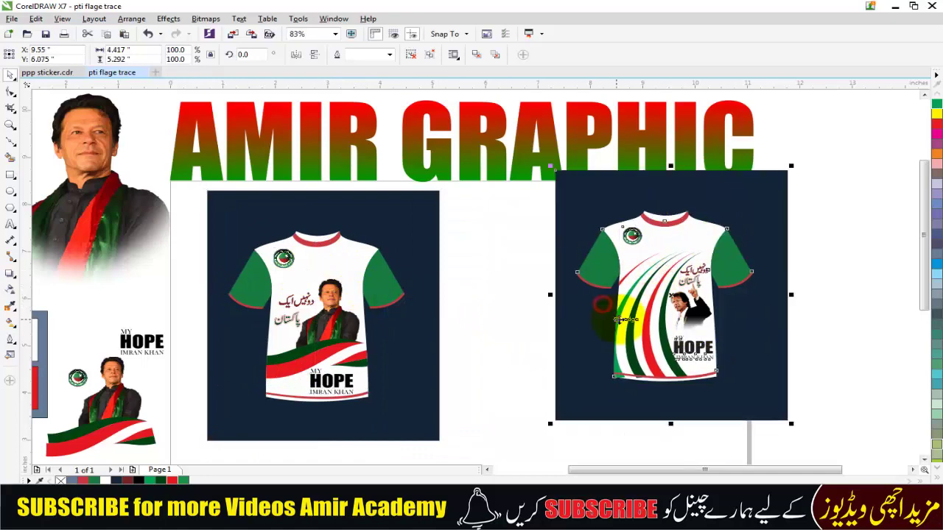
scroll(580, 303, "down", 2)
left_click(691, 383)
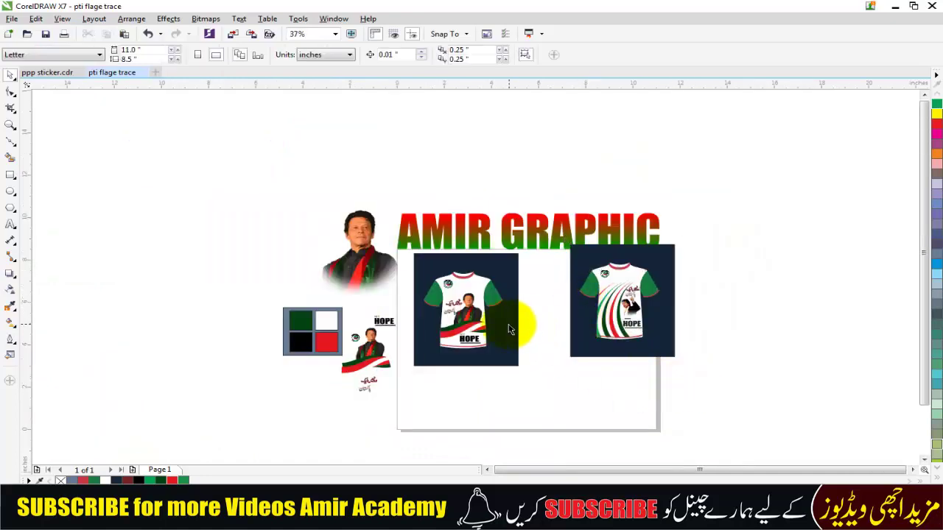
Move the striped T-shirt mockup off the page, above and to the right of the AMIR GRAPHIC heading.
scroll(480, 372, "up", 2)
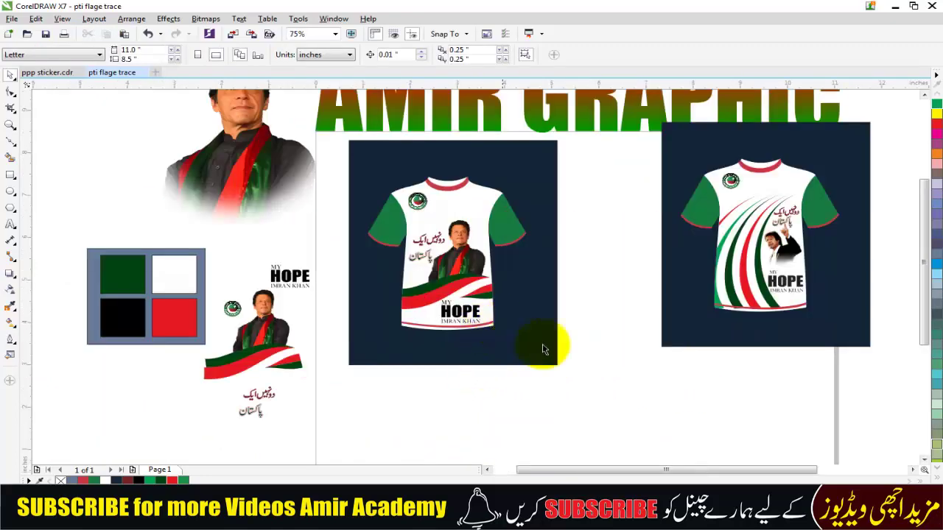
left_click_drag(925, 213, 924, 206)
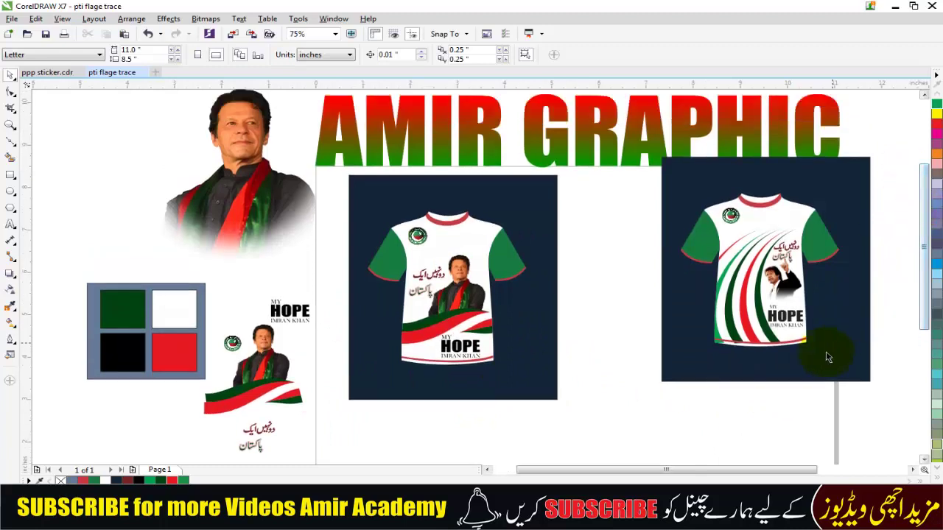
left_click(770, 313)
scroll(624, 361, "down", 2)
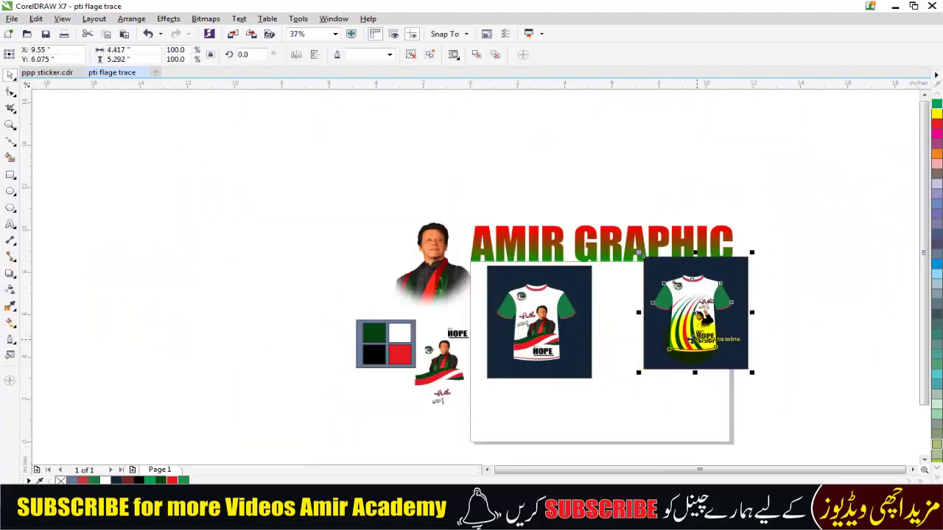
left_click_drag(692, 335, 800, 185)
left_click(778, 330)
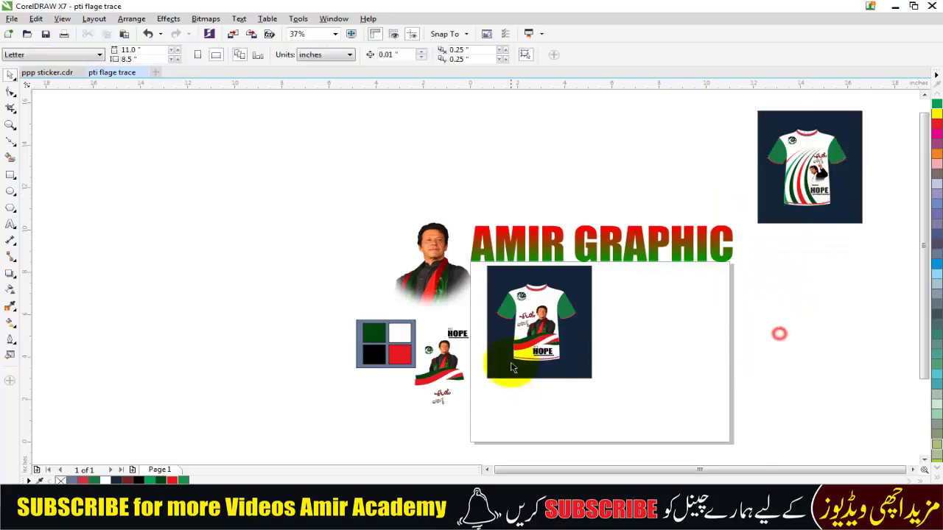
Examine the remaining T-shirt mockup and its separate logo, portrait, ribbon and text elements beside the page.
scroll(515, 344, "up", 2)
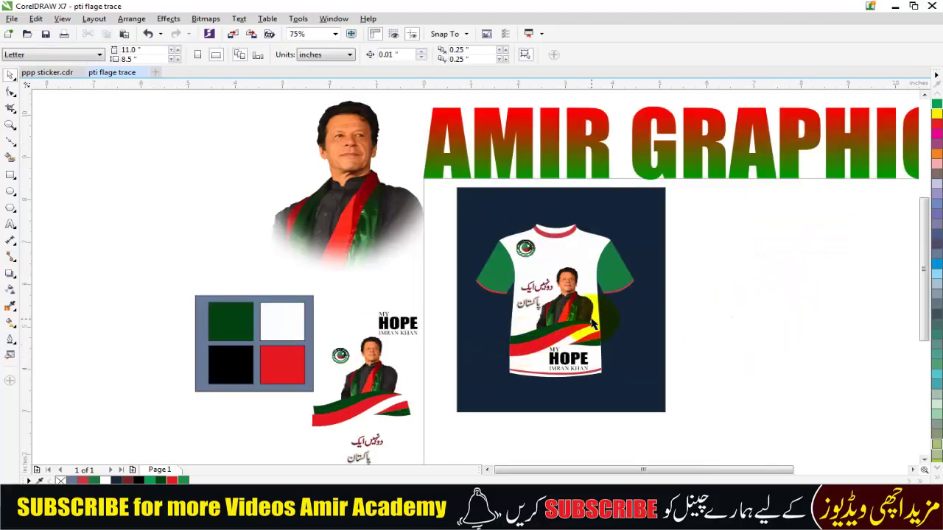
scroll(592, 324, "up", 2)
scroll(593, 324, "down", 2)
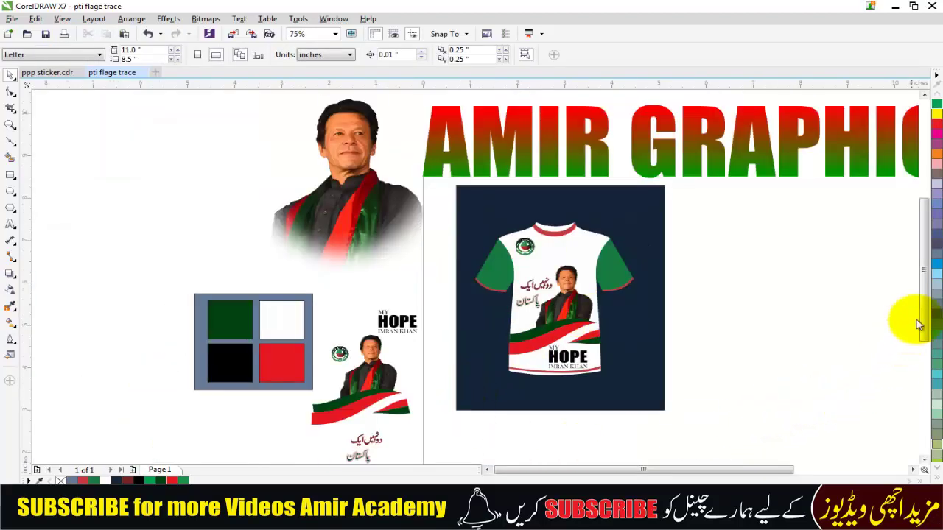
left_click_drag(924, 320, 925, 359)
key("z")
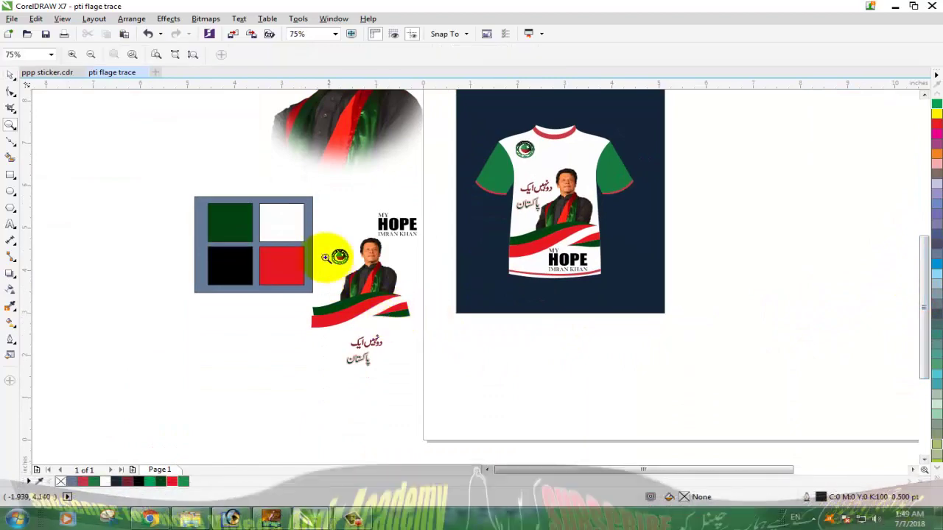
left_click_drag(177, 180, 473, 410)
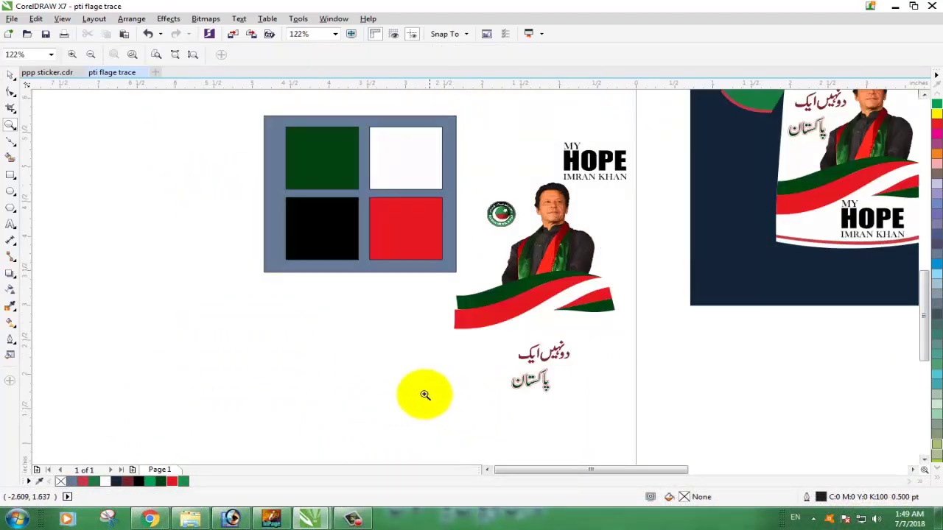
left_click_drag(464, 111, 665, 418)
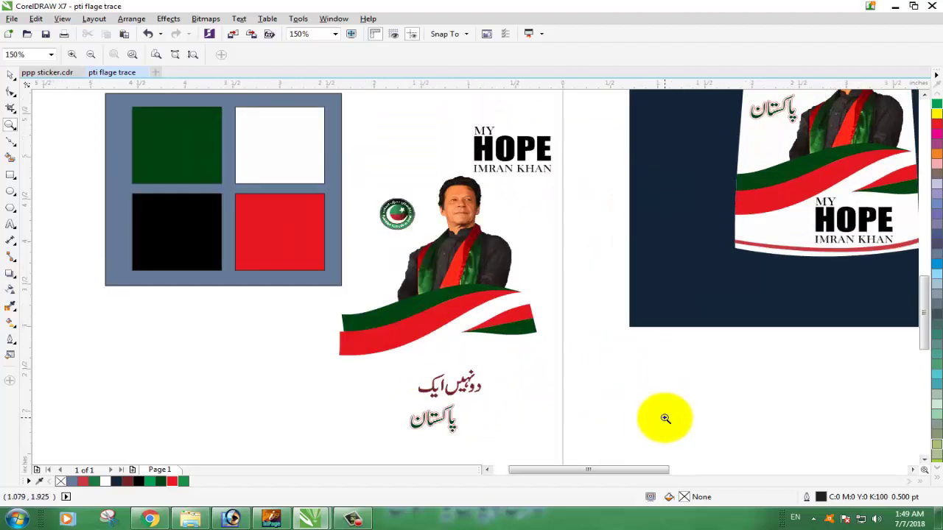
right_click(481, 364)
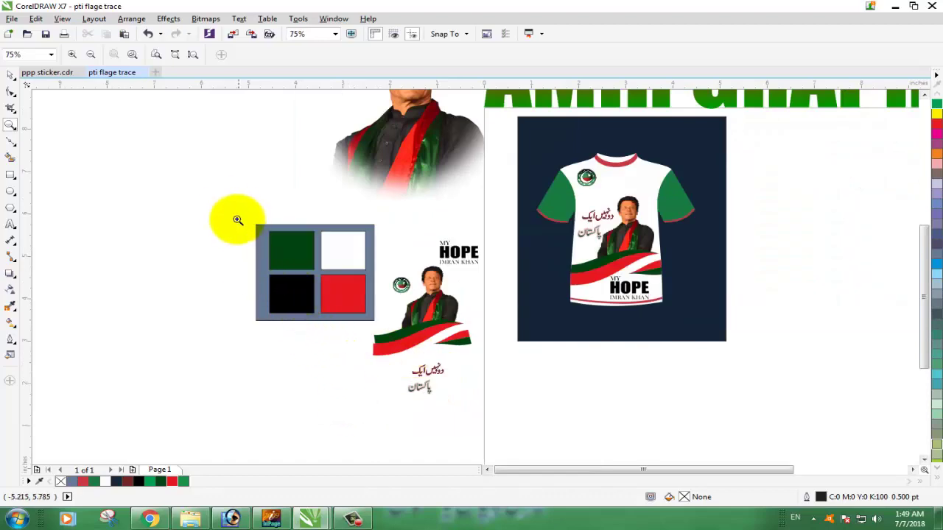
Sample the dark green square of the four-colour swatch block into the document palette with the eyedropper.
left_click_drag(229, 208, 422, 336)
left_click_drag(225, 118, 609, 418)
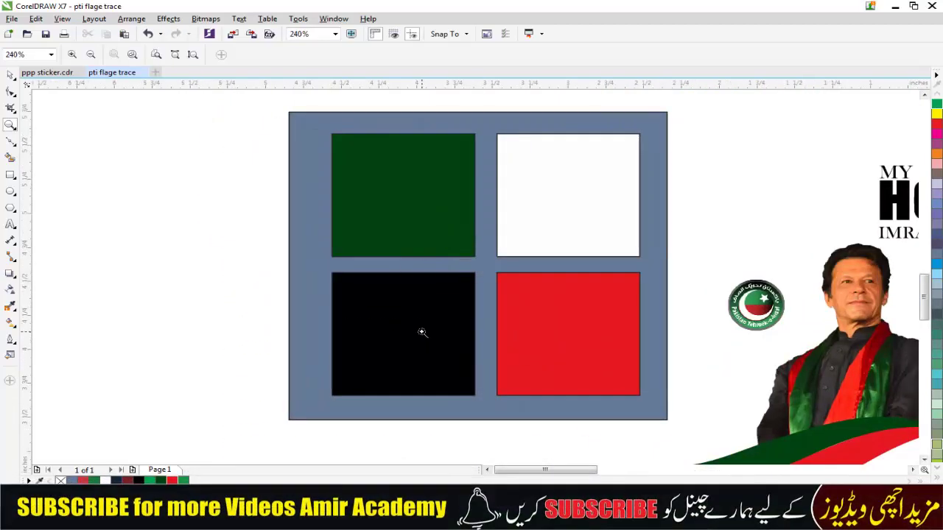
left_click(11, 75)
left_click(116, 197)
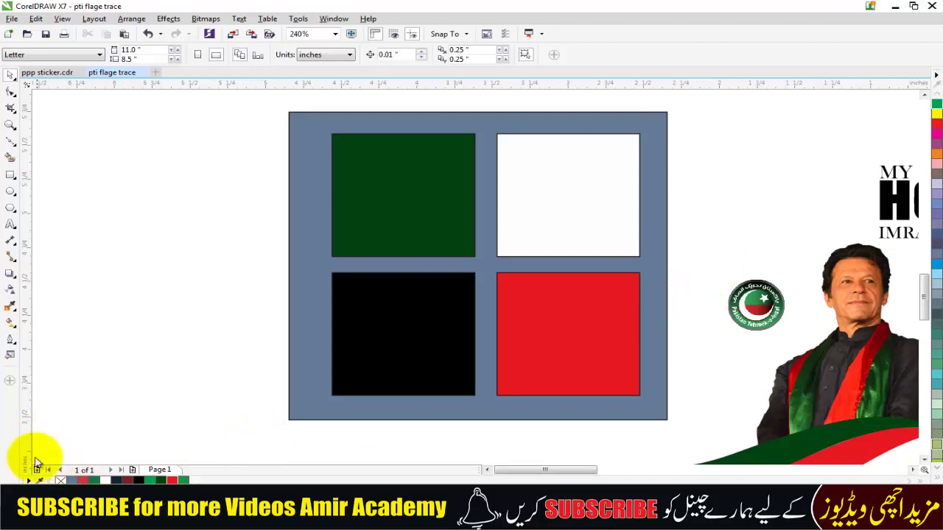
left_click(40, 481)
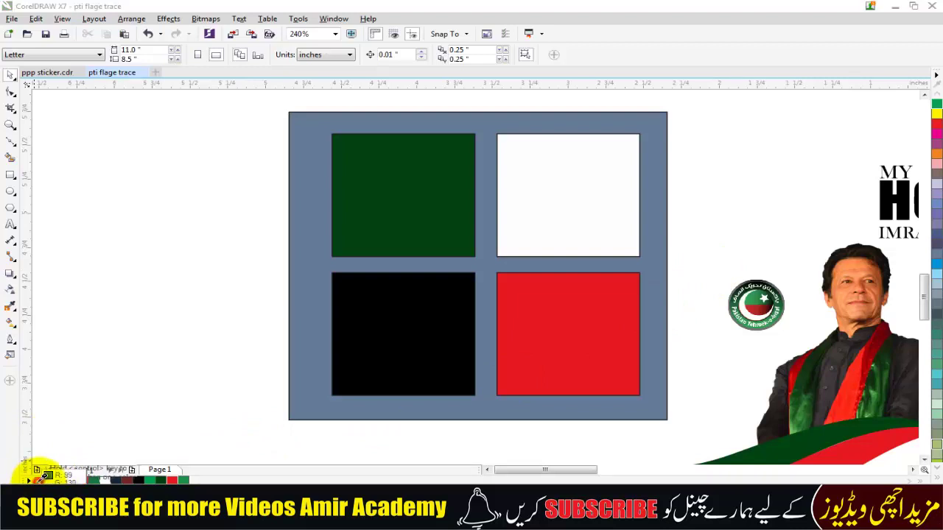
left_click(414, 202)
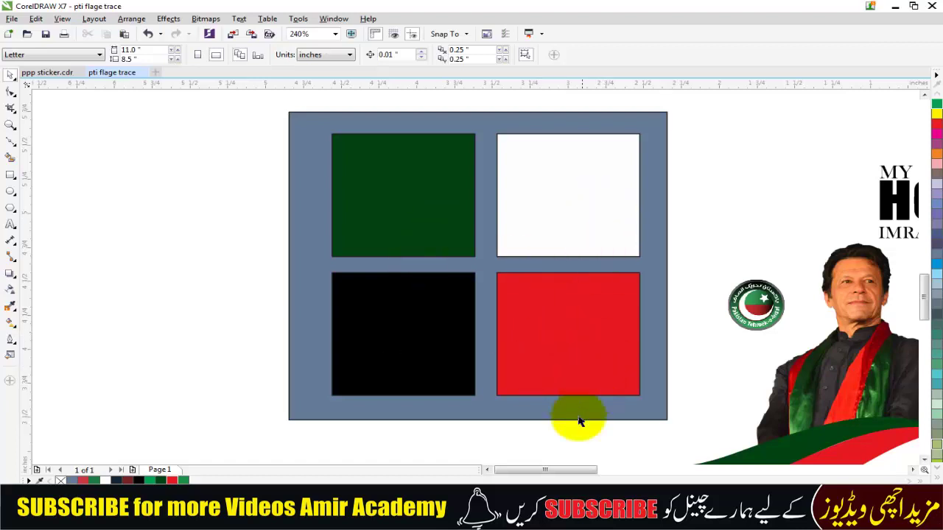
scroll(487, 262, "down", 3)
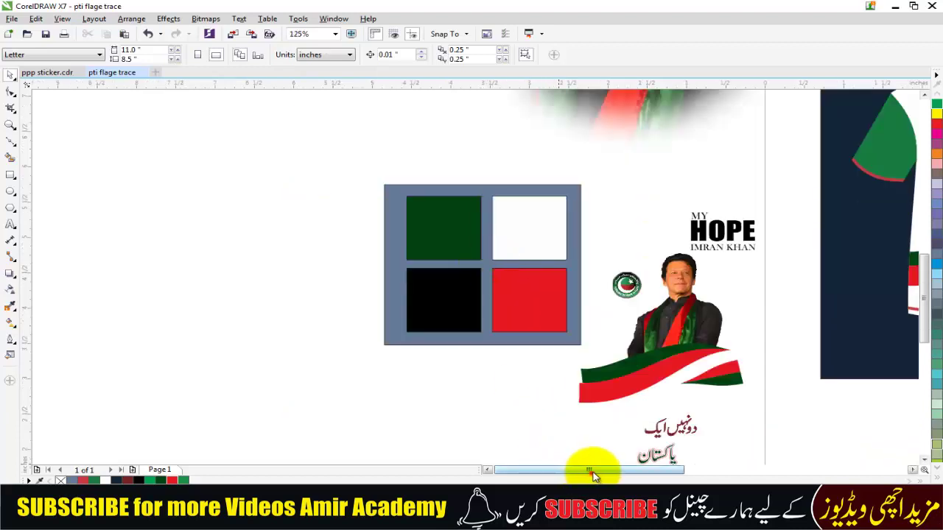
left_click_drag(595, 471, 653, 471)
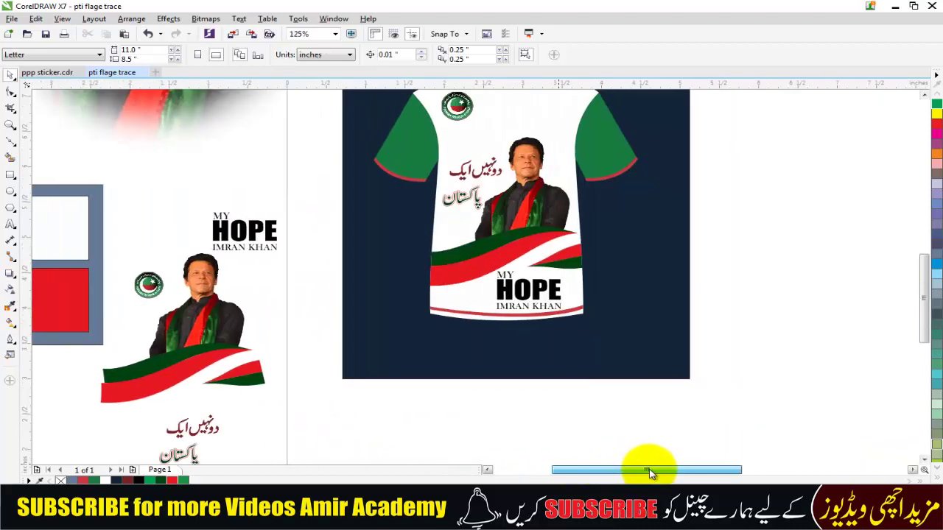
Ungroup the portrait-and-ribbon T-shirt mockup into its separate objects.
left_click(923, 95)
left_click(804, 291)
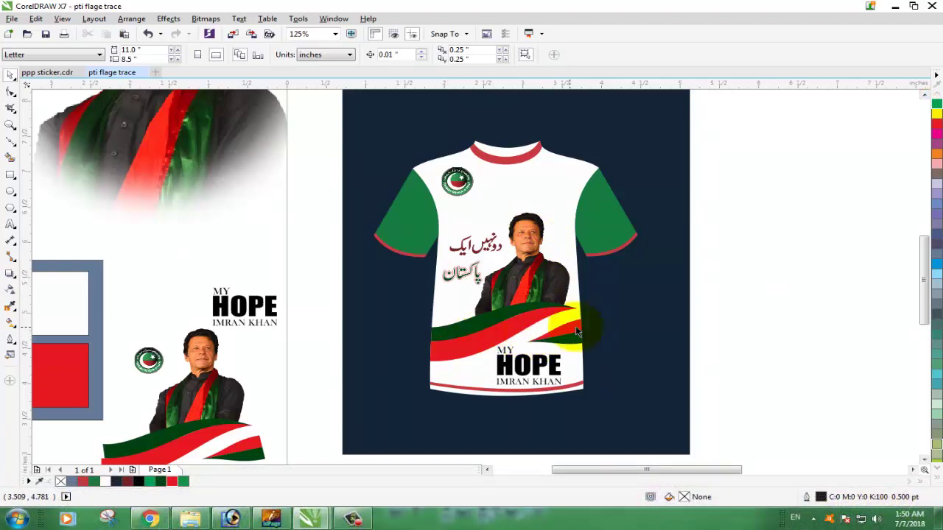
left_click(746, 316)
left_click(583, 199)
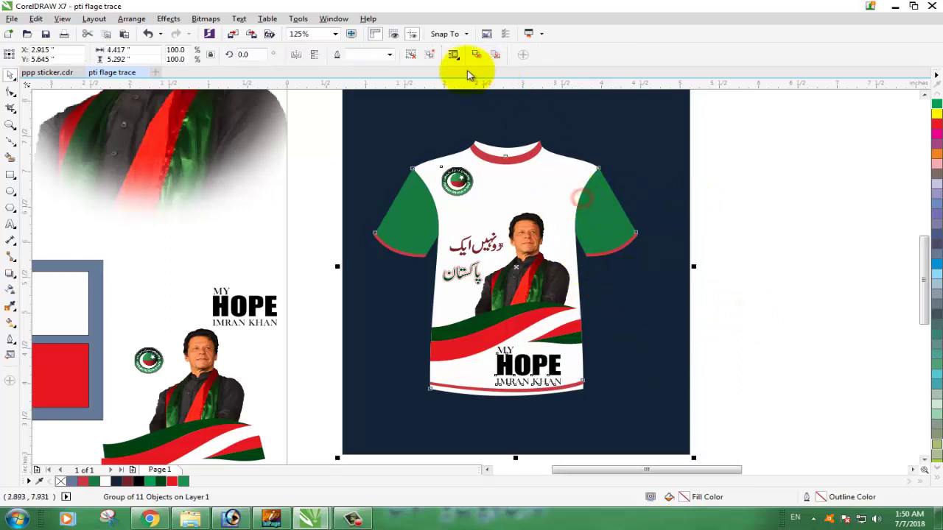
left_click(801, 244)
Try pulling the two green sleeves and the white shirt body away from the mockup, and undo the moves.
left_click_drag(569, 194, 786, 218)
key("ctrl+z")
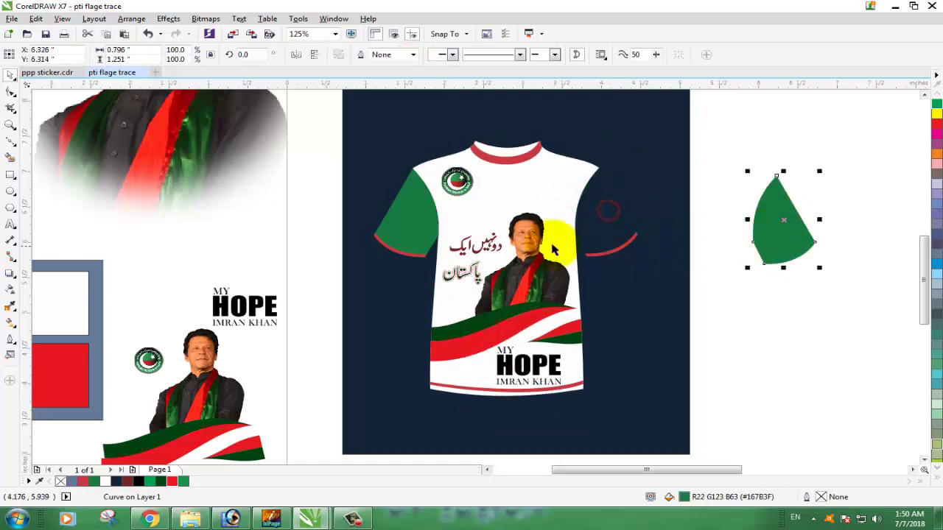
left_click_drag(420, 228, 313, 221)
left_click_drag(446, 305, 336, 274)
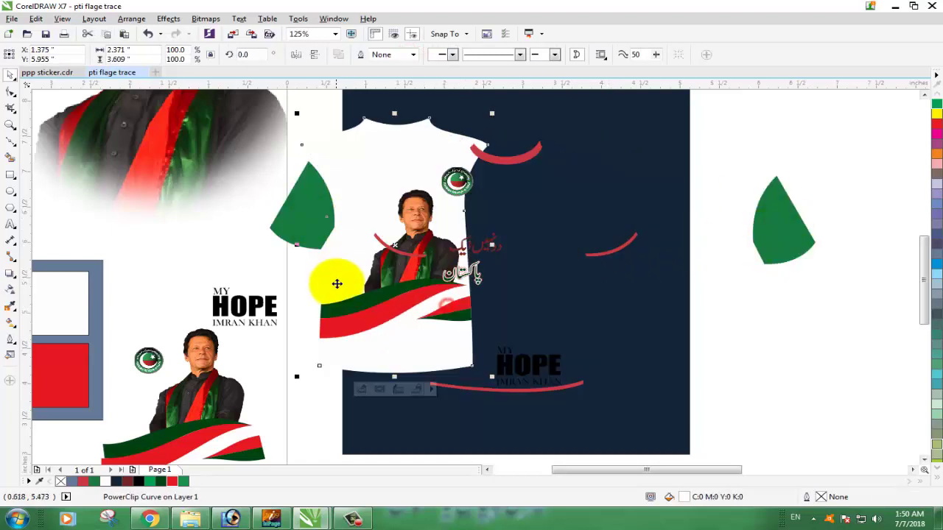
key("ctrl+z")
key("ctrl+z")
key("ctrl+z")
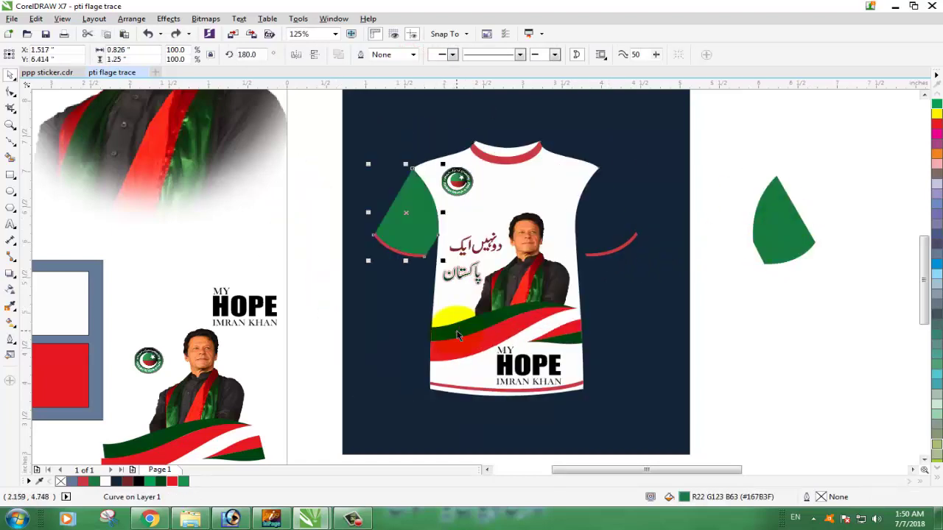
left_click(769, 308)
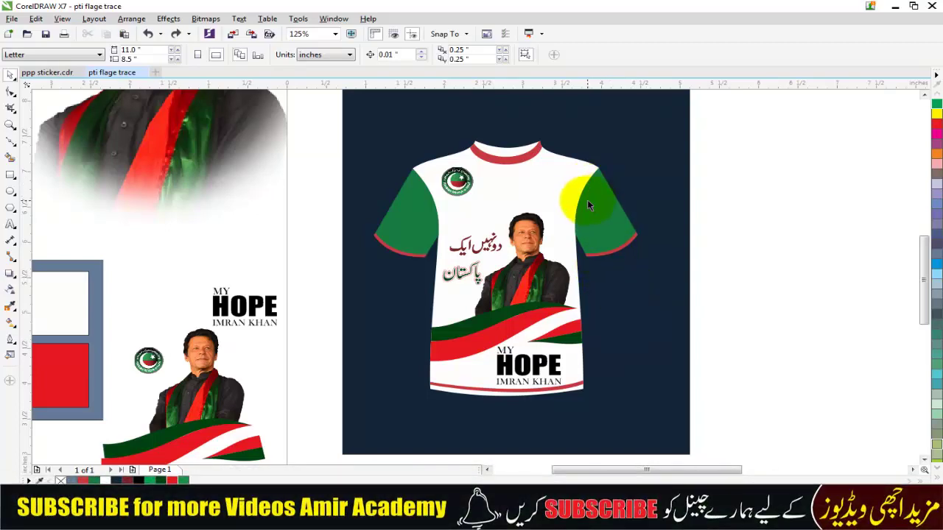
Draw a rectangle about 2.0 by 3.5 inches over the shirt body and give it a red outline.
left_click(10, 175)
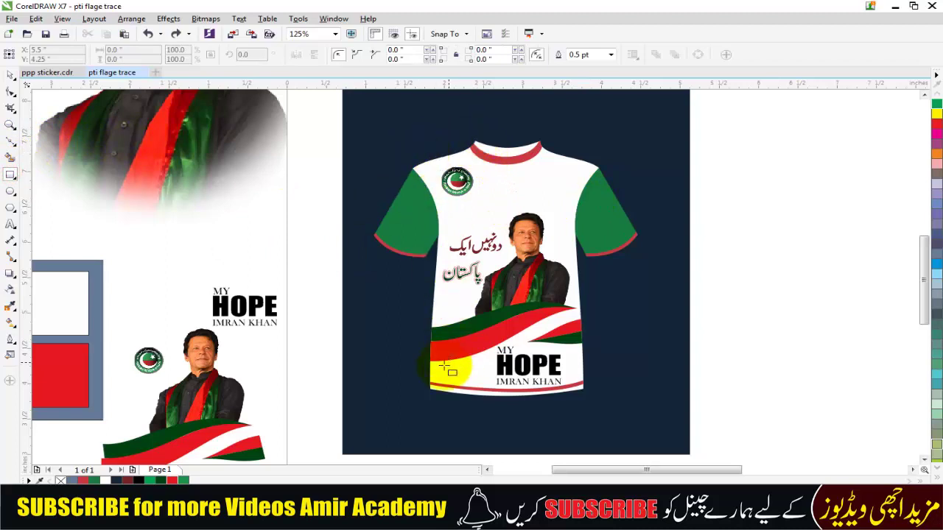
left_click_drag(430, 383, 588, 140)
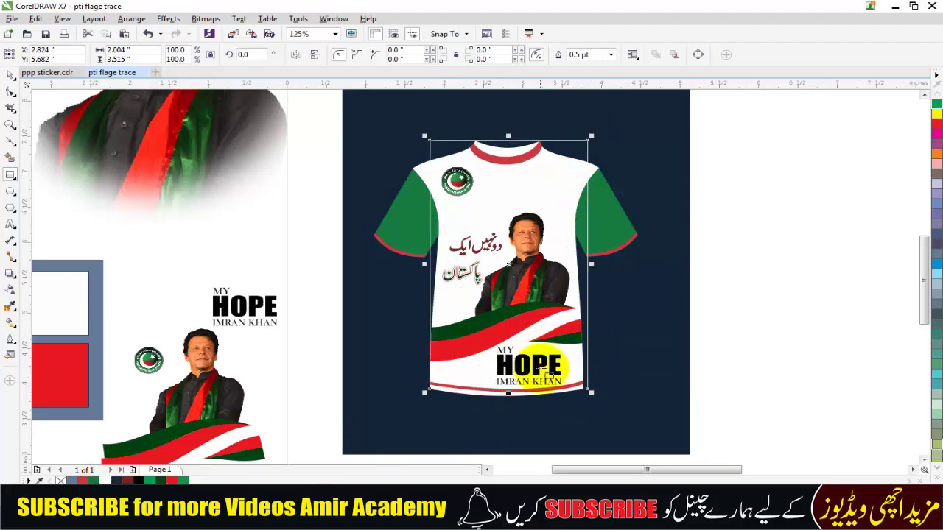
scroll(546, 383, "up", 1)
scroll(420, 228, "down", 1)
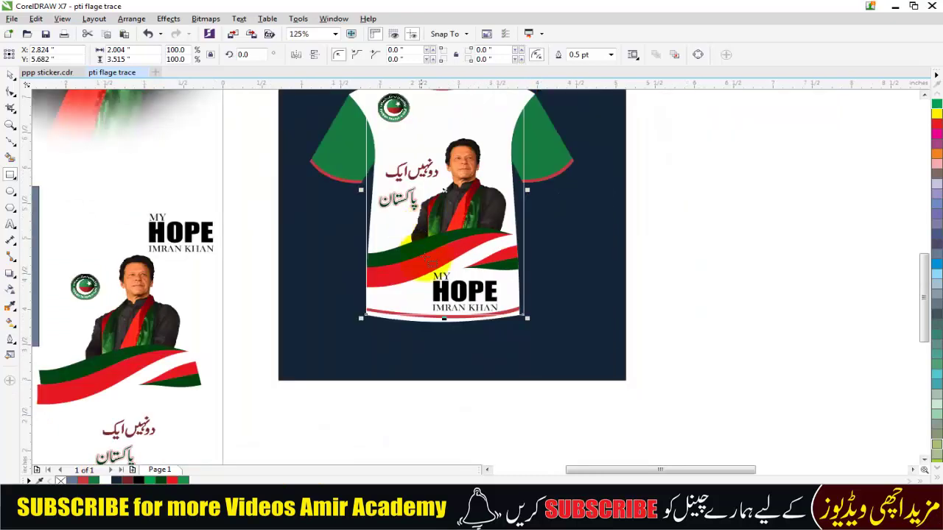
scroll(925, 95, "up", 2)
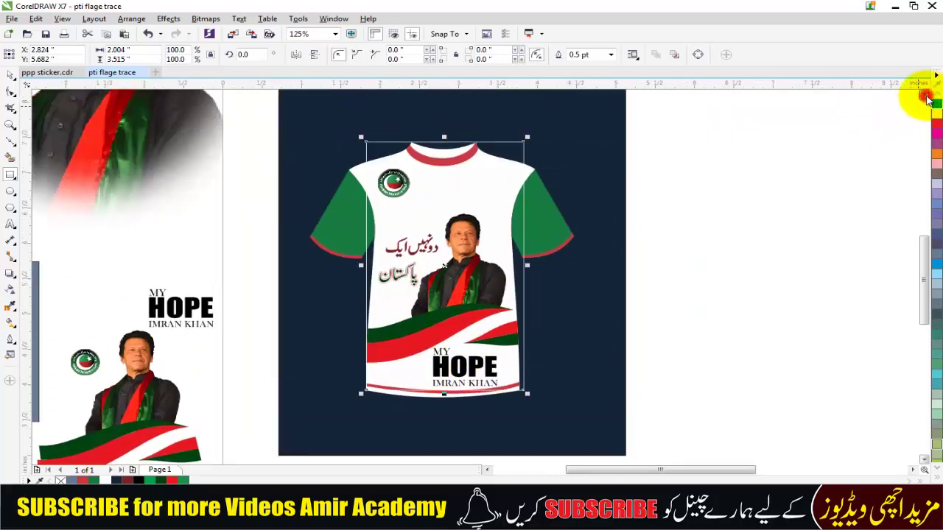
scroll(424, 198, "up", 1)
scroll(420, 177, "up", 1)
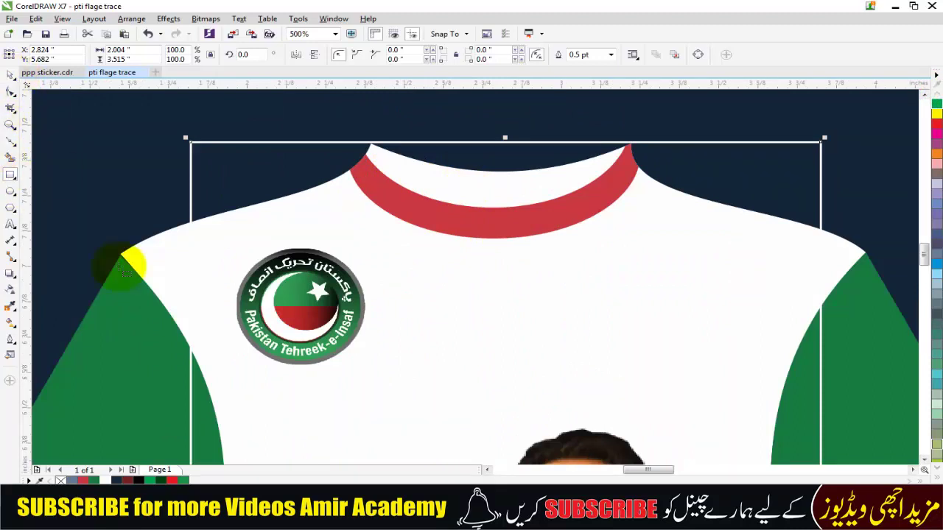
right_click(174, 479)
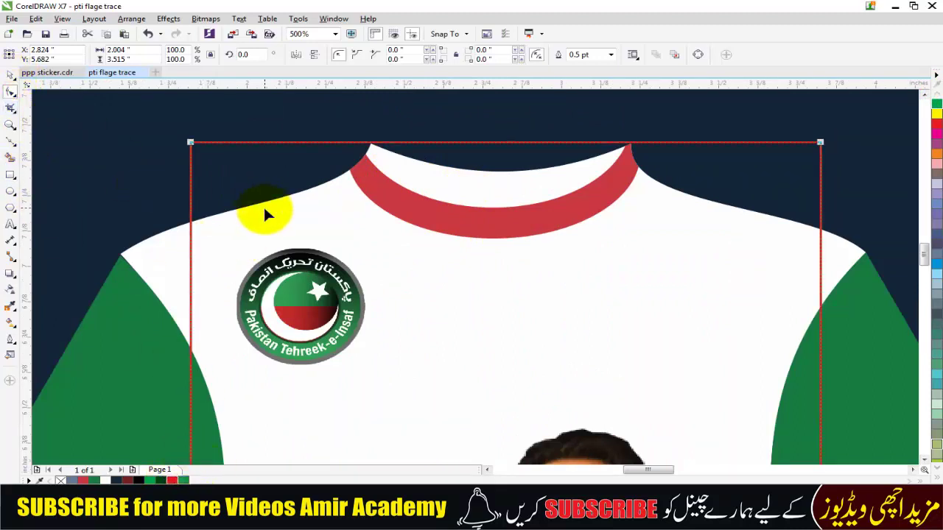
Convert the red rectangle to curves and add nodes on its upper edge at both tips of the collar.
key("F10")
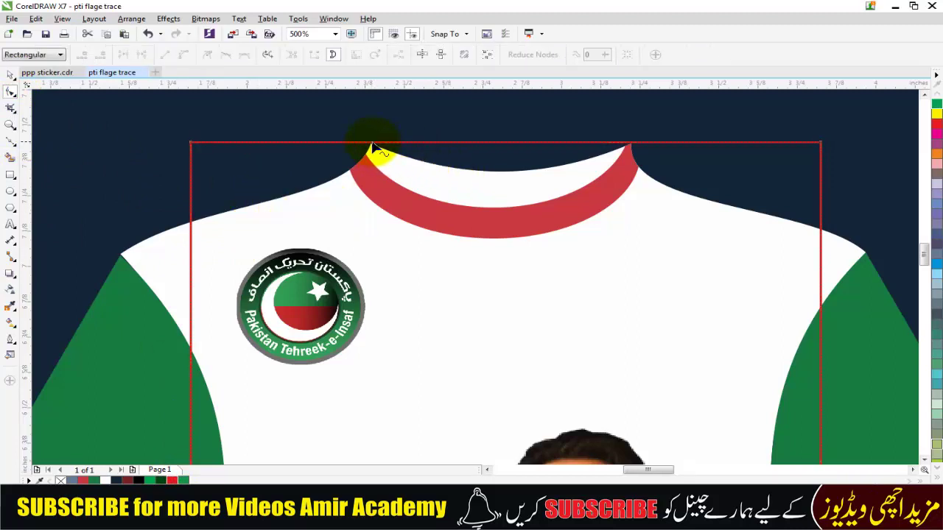
left_click_drag(372, 145, 633, 145)
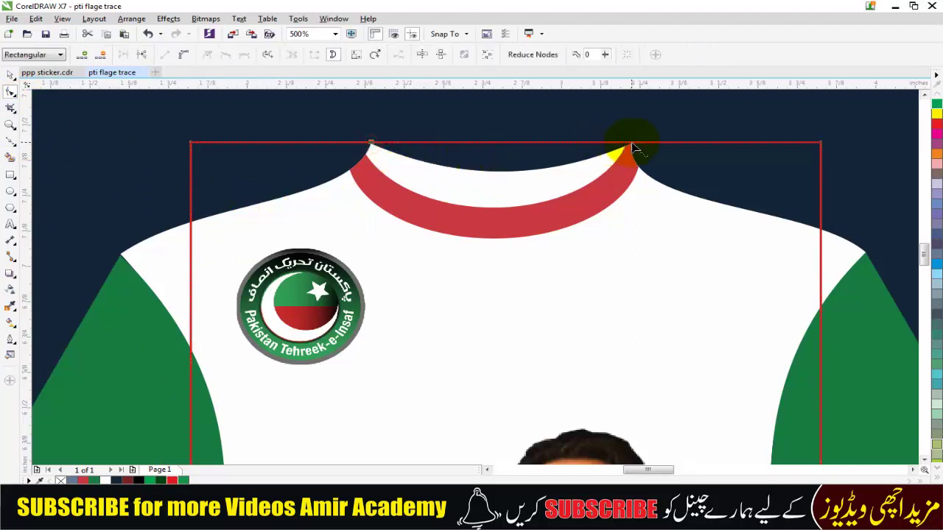
double_click(631, 143)
scroll(788, 337, "down", 2)
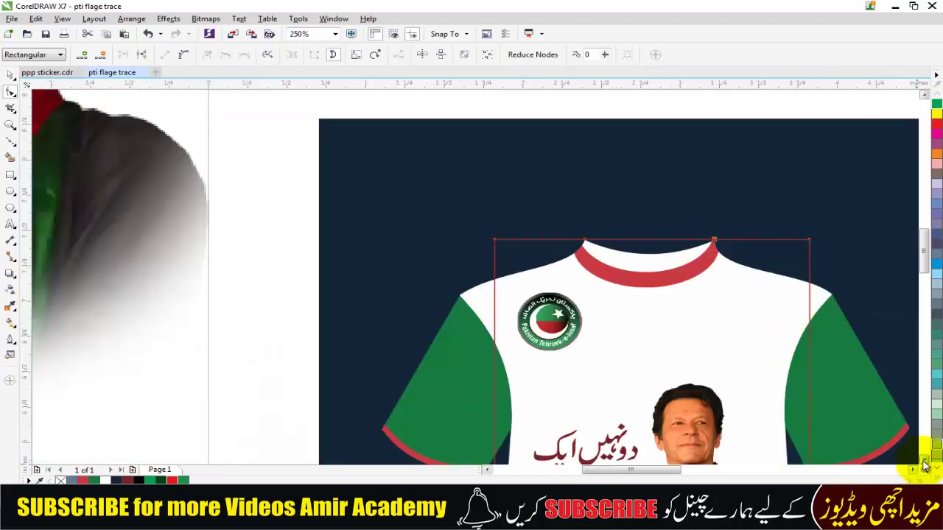
Add a node to each side of the red outline and move it onto the shirt's underarm point.
left_click(924, 464)
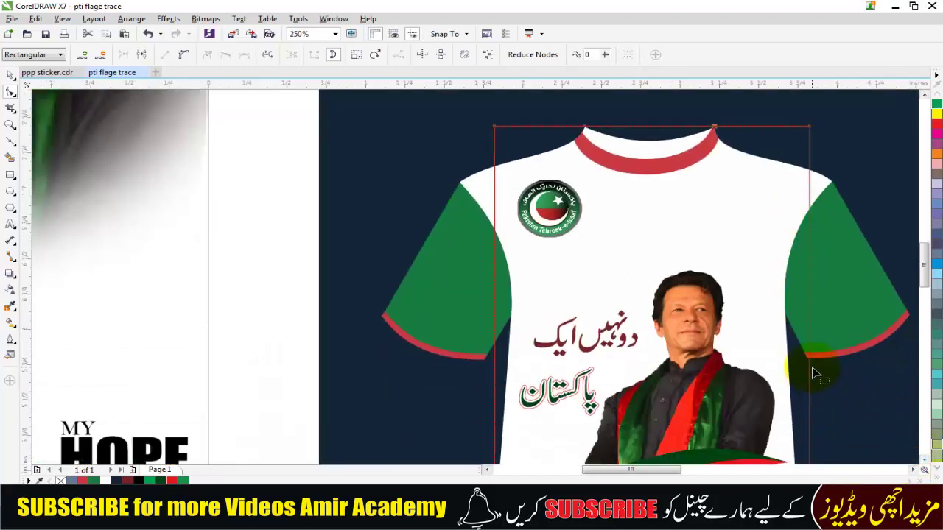
left_click(812, 369)
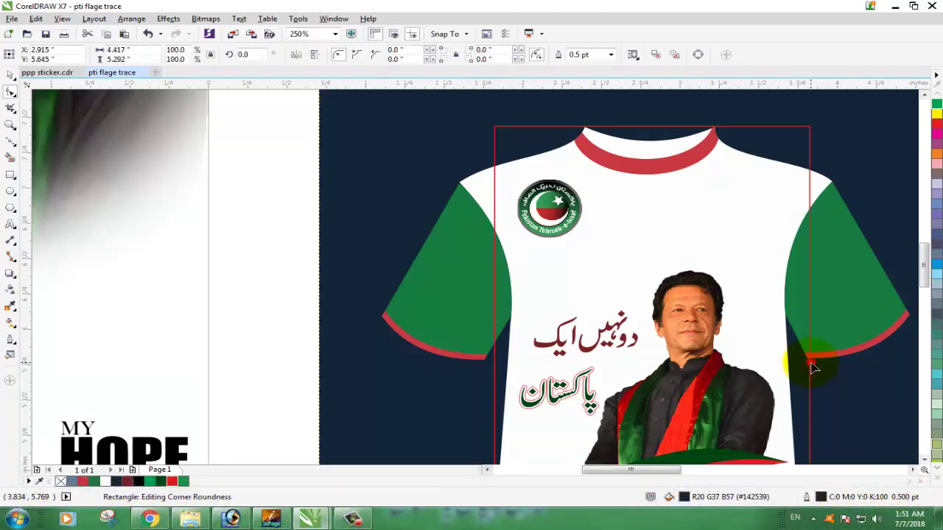
scroll(812, 368, "up", 2)
key("ctrl+q")
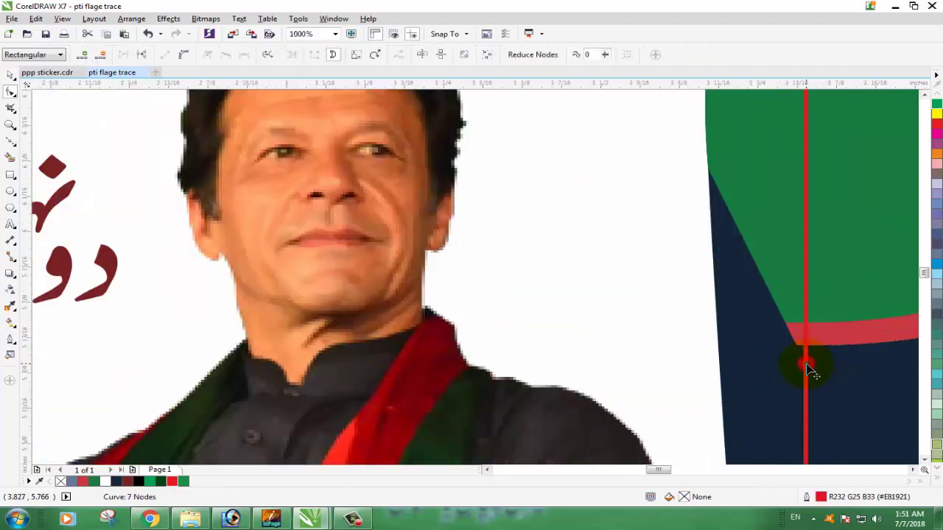
left_click_drag(802, 361, 712, 179)
scroll(672, 279, "down", 2)
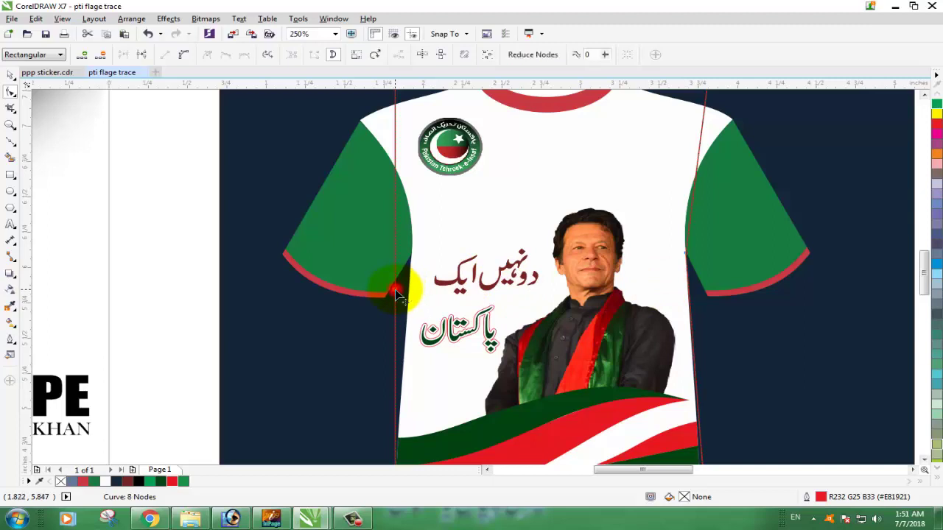
left_click_drag(395, 293, 412, 256)
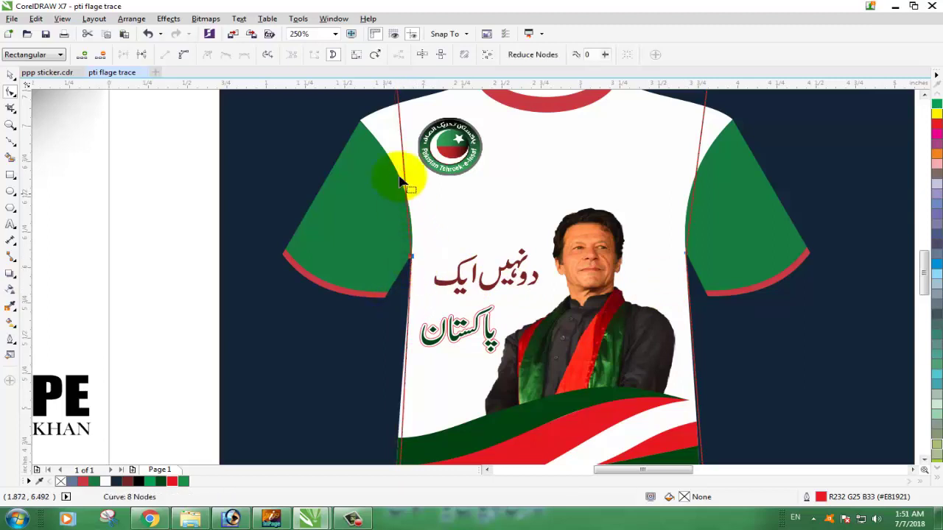
Add a node on the red outline at the logo-side shoulder tip and delete the nearby upper corner node.
scroll(370, 121, "down", 1)
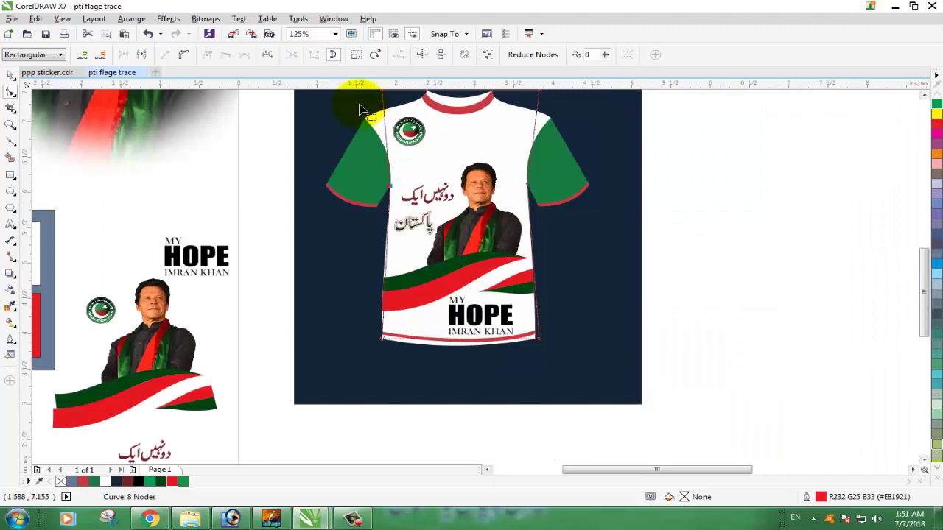
left_click(921, 92)
scroll(379, 159, "up", 2)
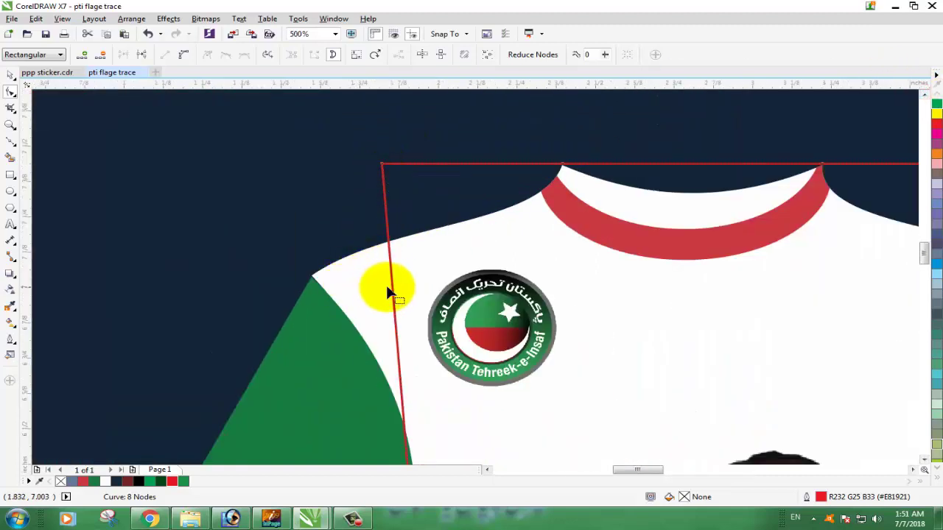
left_click_drag(390, 275, 312, 276)
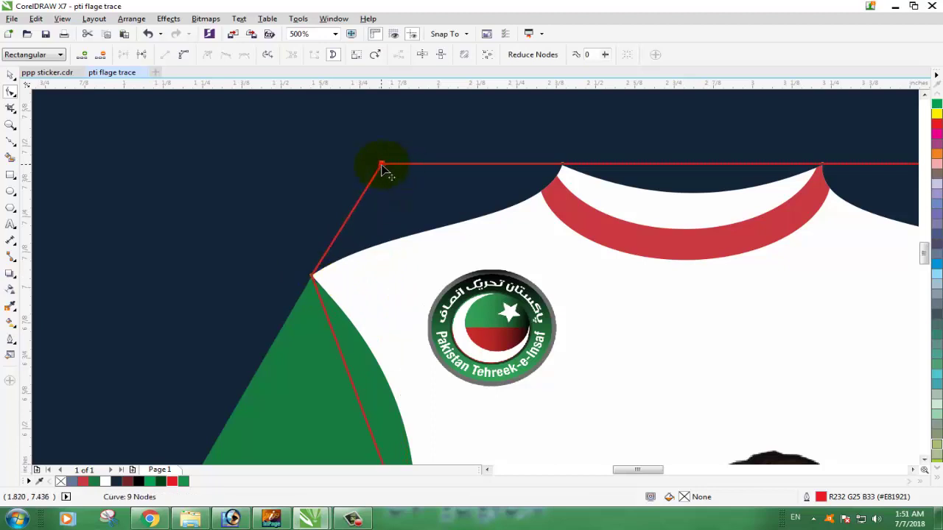
double_click(381, 164)
scroll(733, 266, "down", 2)
Add a node on the red outline at the shoulder tip opposite the logo and delete the remaining upper corner node.
scroll(880, 291, "up", 2)
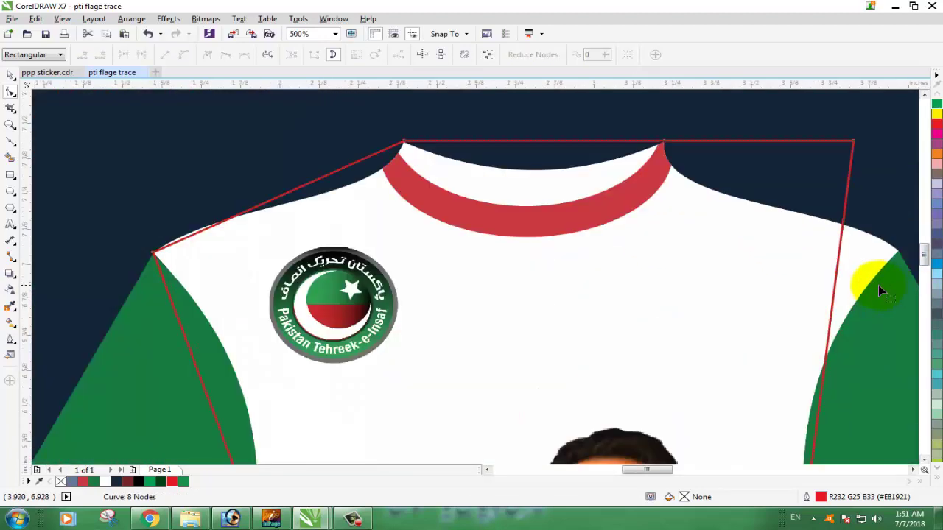
scroll(878, 291, "up", 2)
left_click(911, 469)
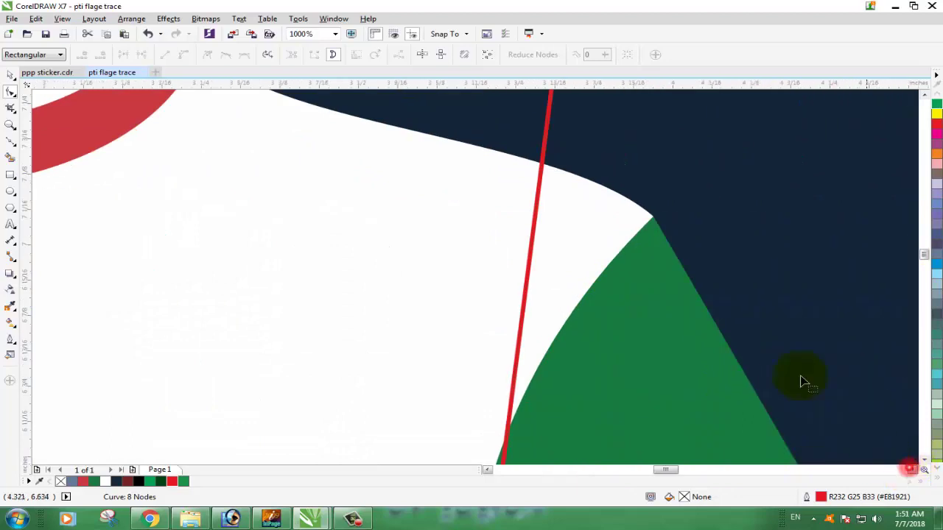
scroll(615, 241, "down", 2)
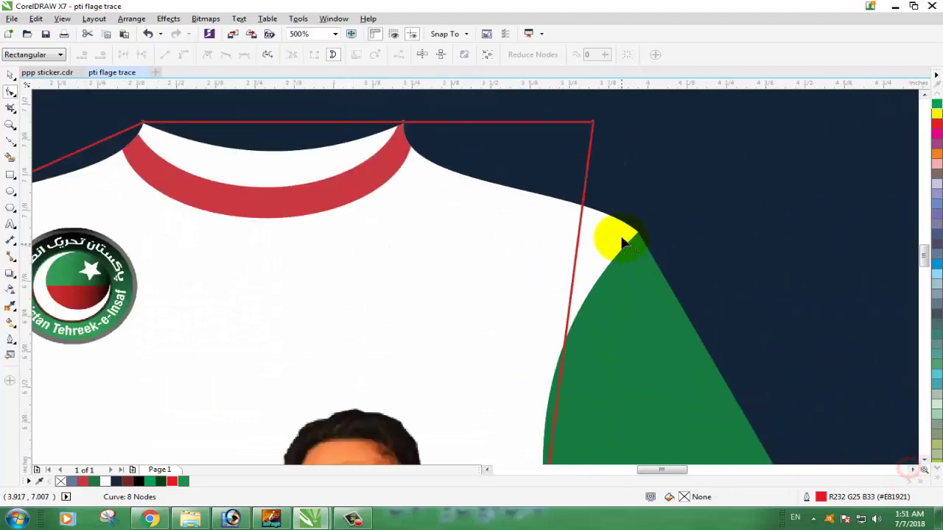
double_click(582, 218)
left_click_drag(581, 217, 635, 231)
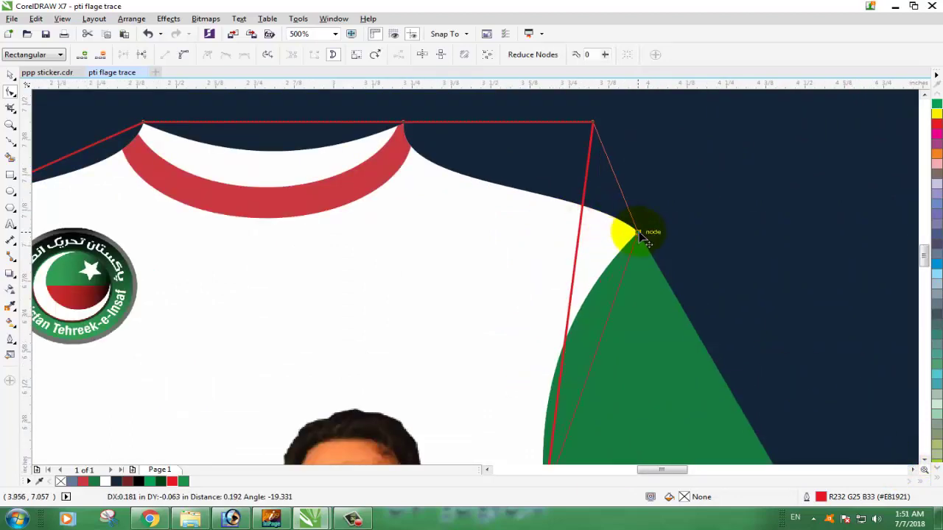
double_click(593, 122)
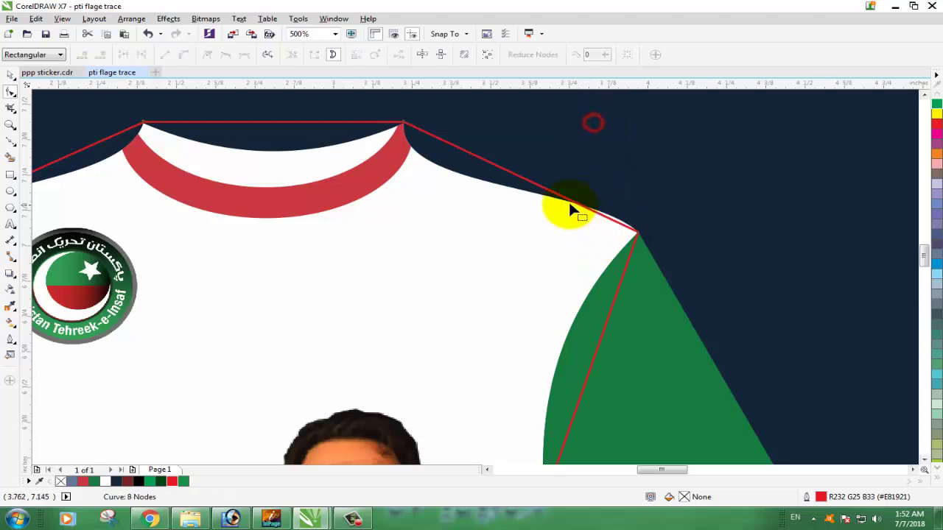
Move the red outline's lower corner node beside the MY HOPE text onto the corner of the shirt hem.
scroll(567, 206, "down", 4)
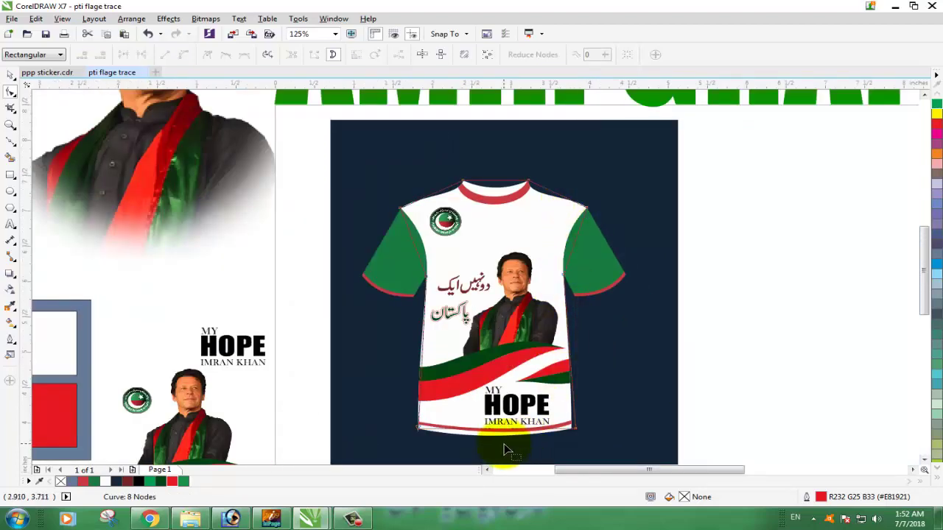
scroll(568, 445, "up", 4)
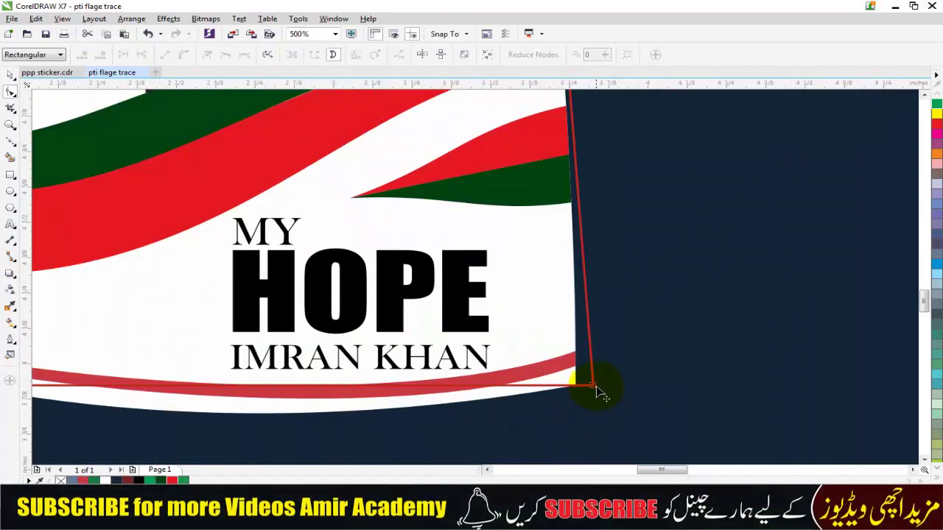
left_click_drag(592, 386, 576, 385)
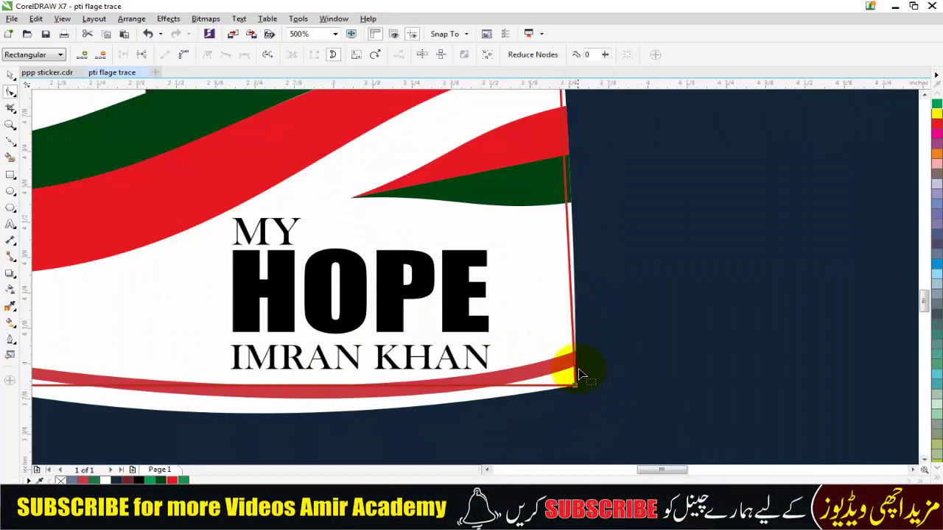
Convert the red outline's straight bottom edge to a curve and bend it down onto the shirt's hem.
scroll(580, 369, "down", 1)
scroll(582, 375, "down", 4)
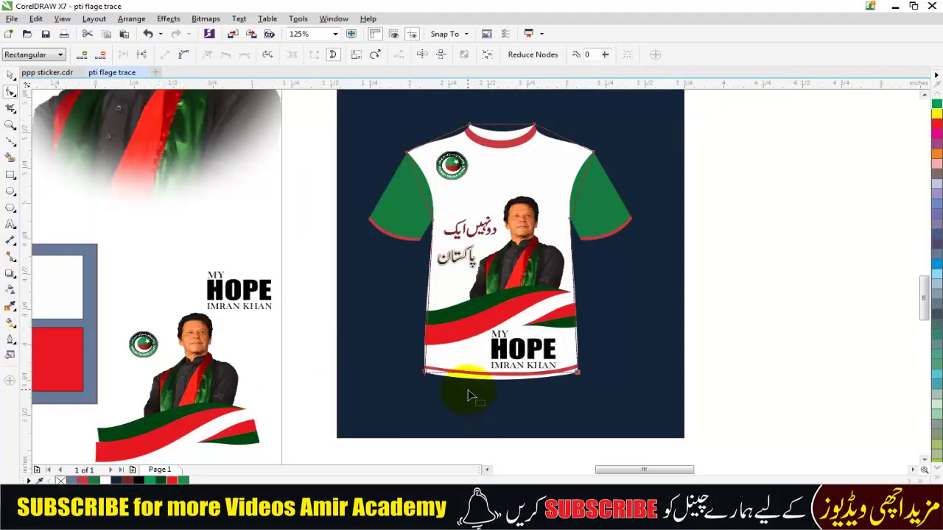
scroll(425, 390, "up", 2)
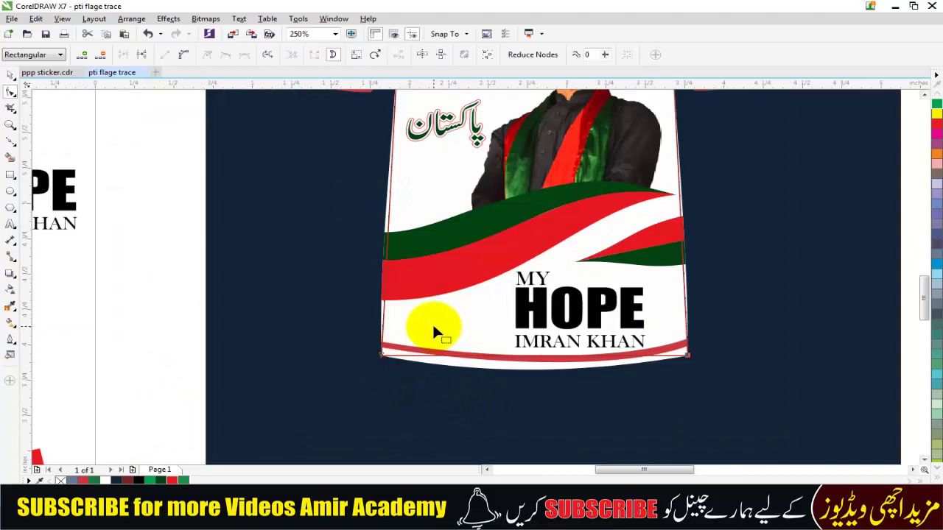
left_click(498, 356)
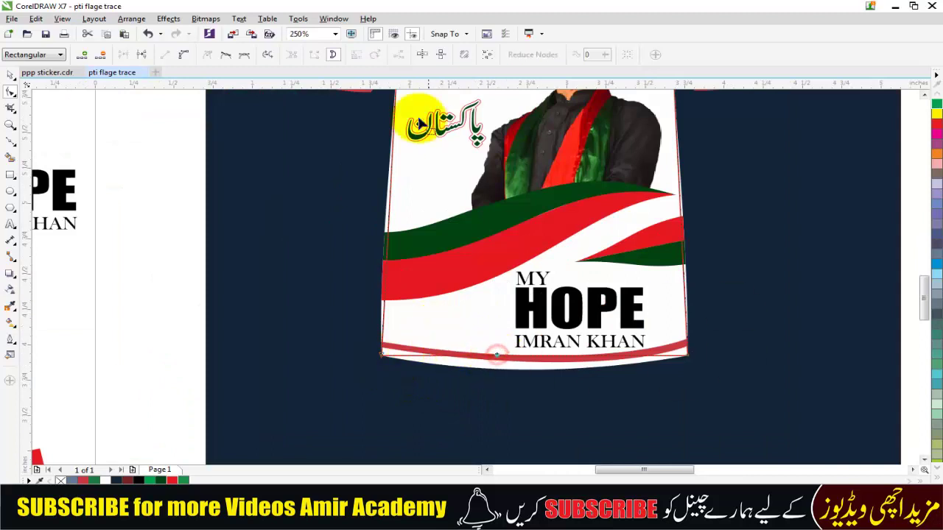
left_click(184, 55)
scroll(595, 388, "up", 2)
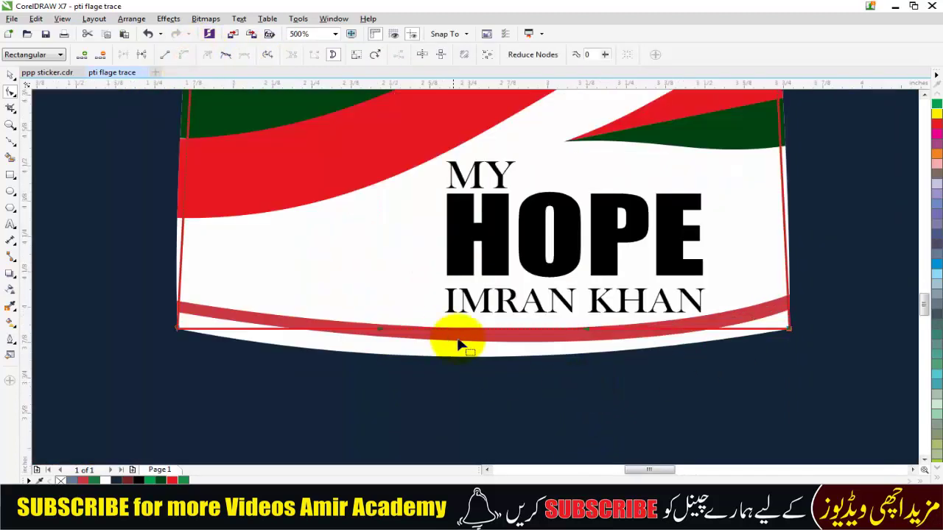
left_click_drag(486, 332, 484, 363)
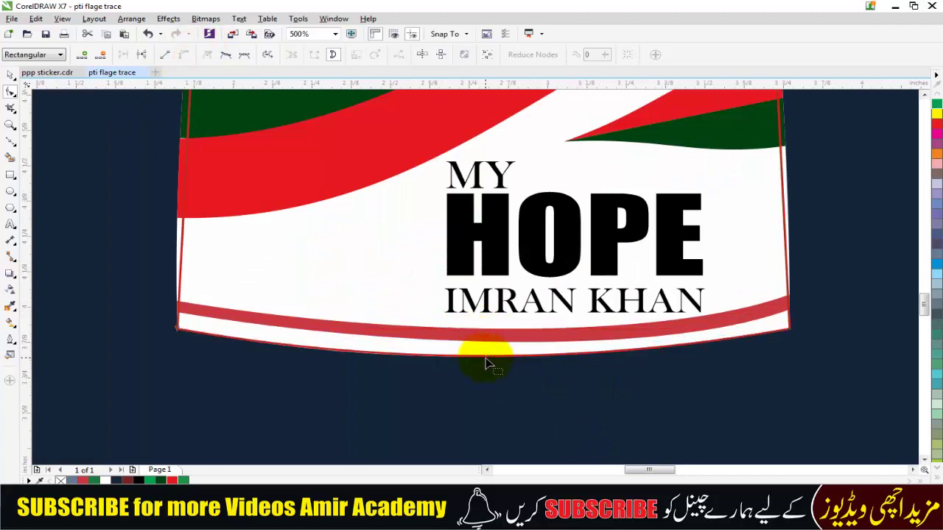
Convert the outline's two side edges below the underarms to curves and bend them onto the shirt's sides.
scroll(481, 363, "down", 2)
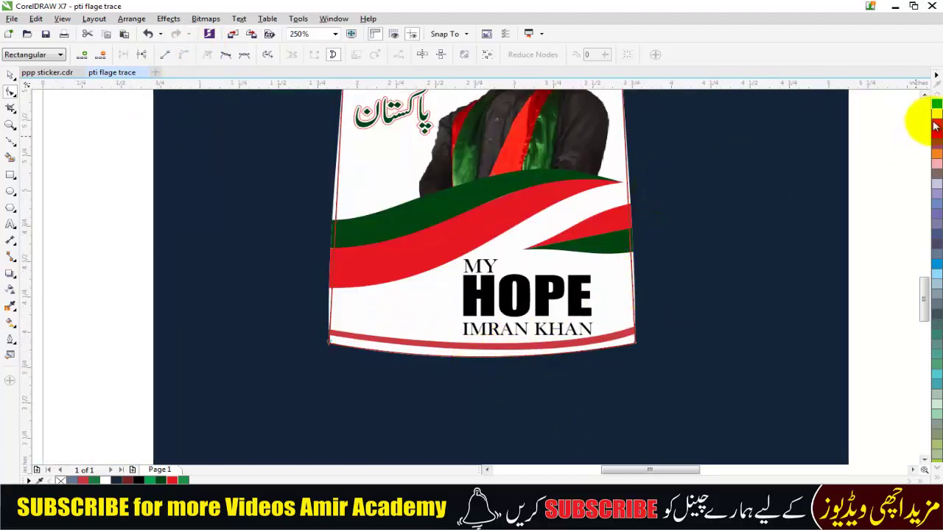
left_click(924, 96)
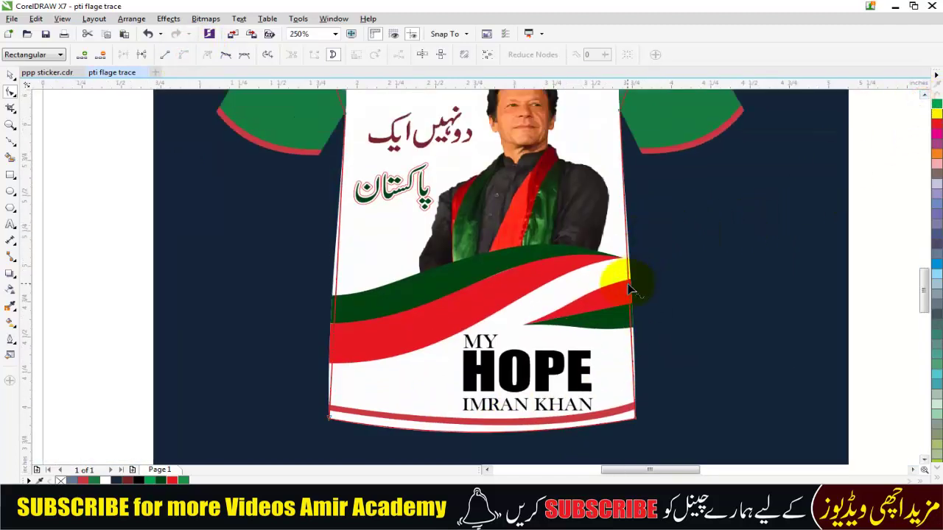
left_click(183, 54)
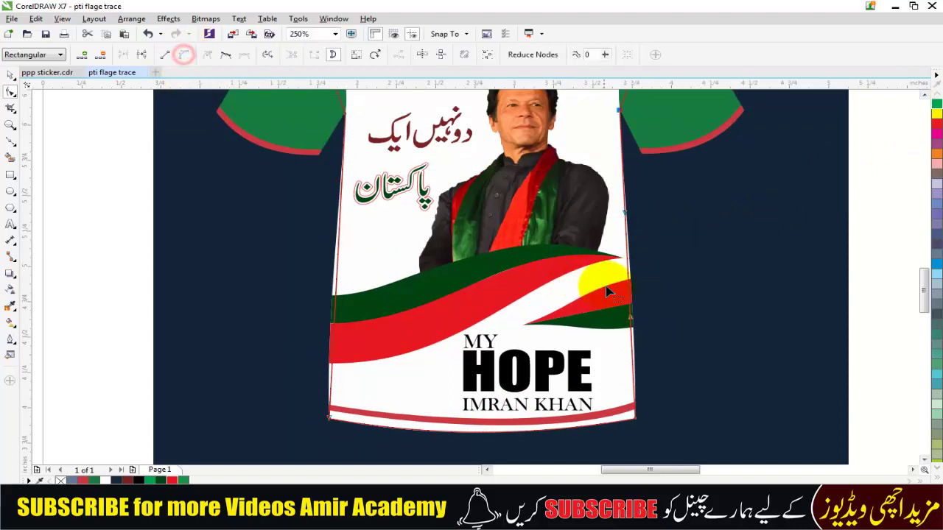
left_click_drag(627, 284, 631, 283)
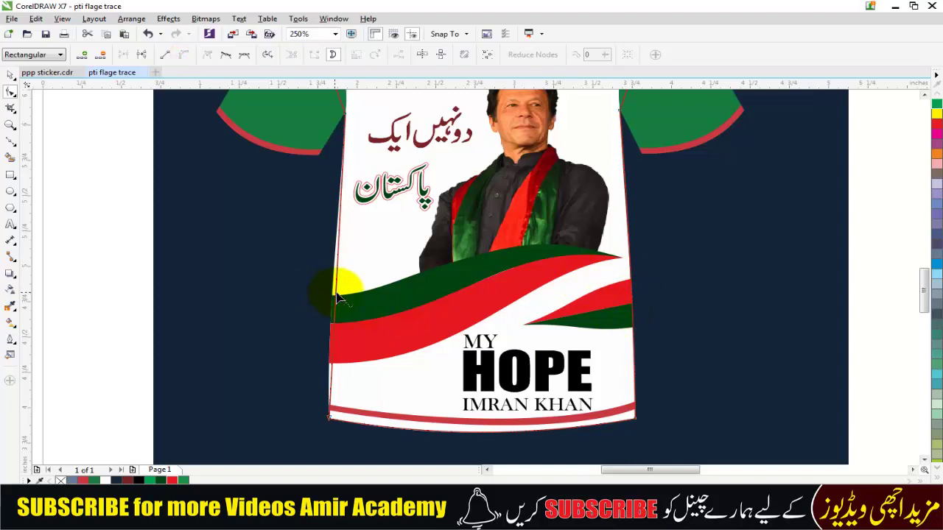
left_click(185, 56)
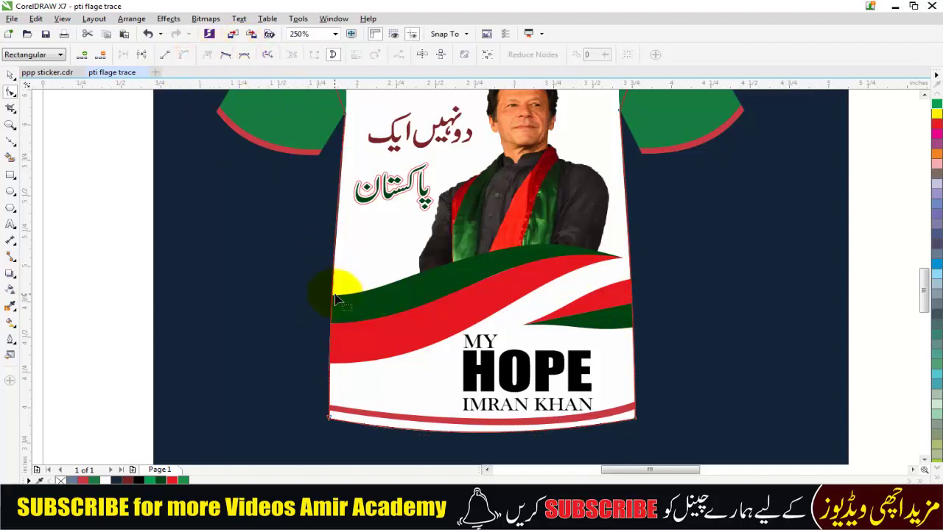
Convert the outline's edge between the two collar points to a curve and bend it down along the neckline.
scroll(336, 283, "down", 2)
scroll(421, 132, "up", 4)
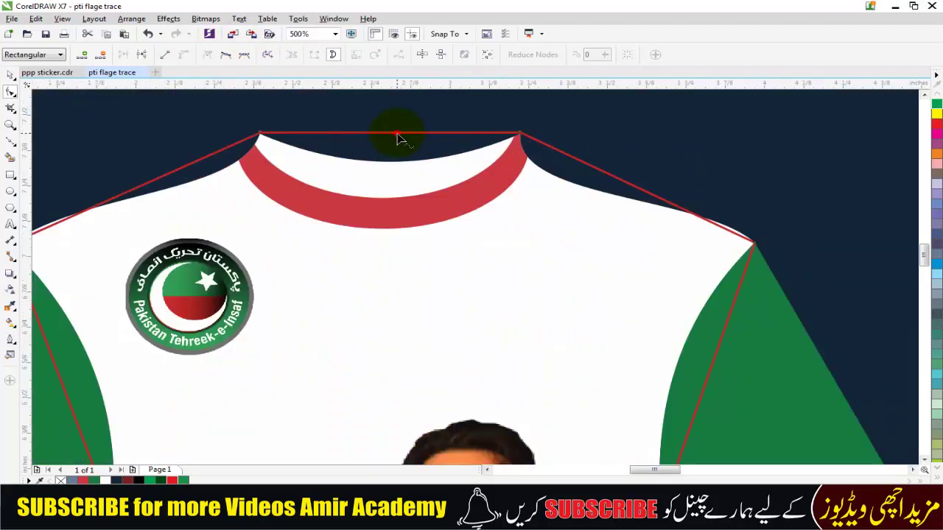
left_click(183, 55)
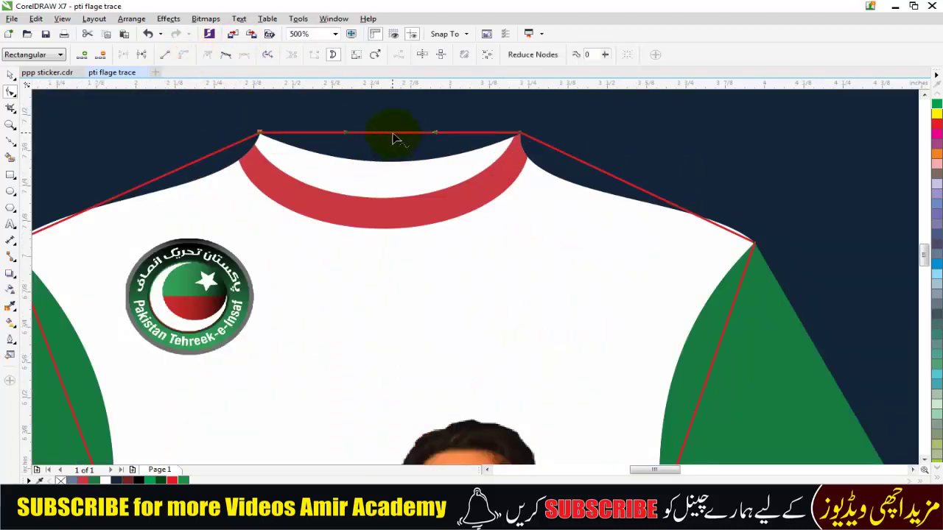
left_click_drag(393, 138, 393, 166)
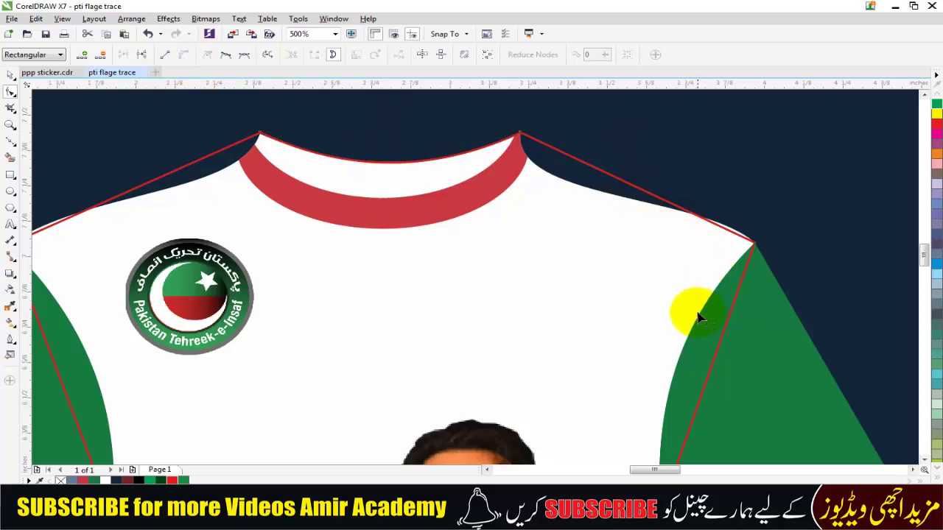
Convert the outline's armhole edge opposite the logo to a curve and bend it inward along the sleeve seam.
scroll(700, 354, "down", 2)
scroll(736, 417, "up", 2)
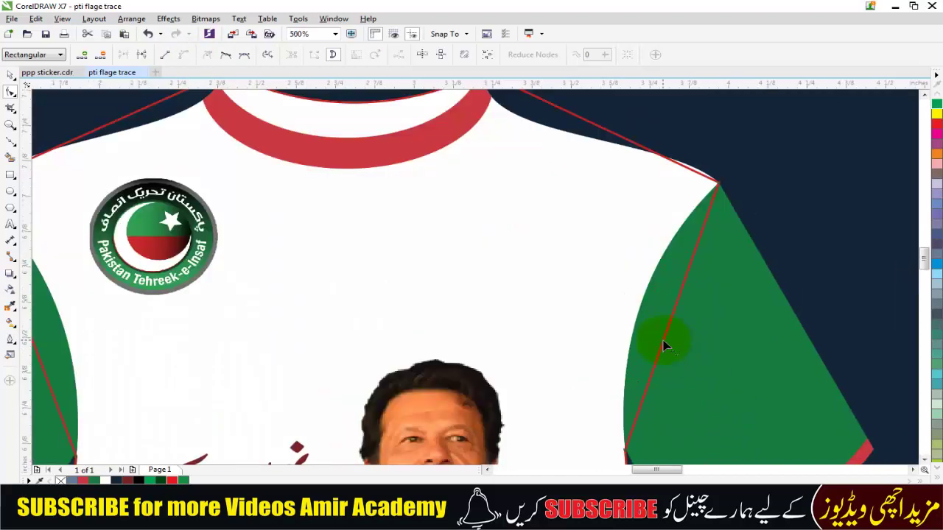
left_click(663, 345)
left_click(182, 56)
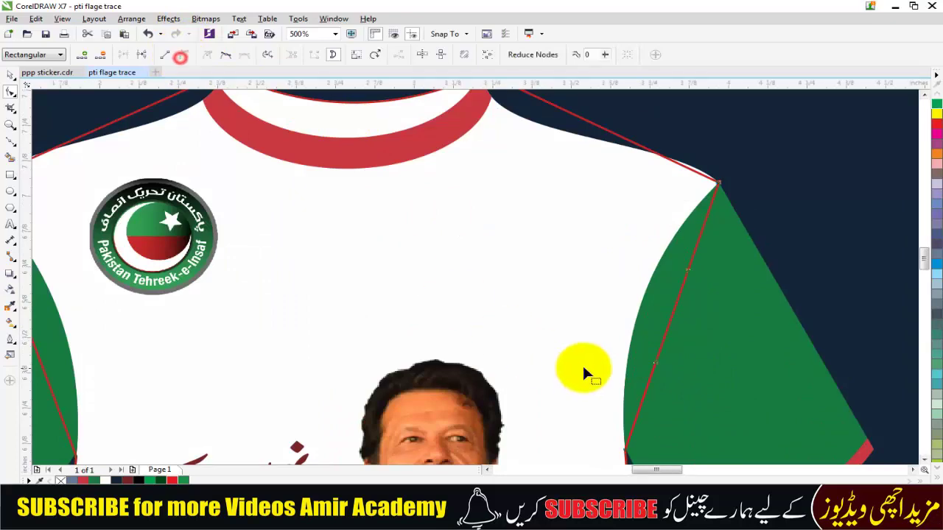
left_click_drag(667, 332, 643, 310)
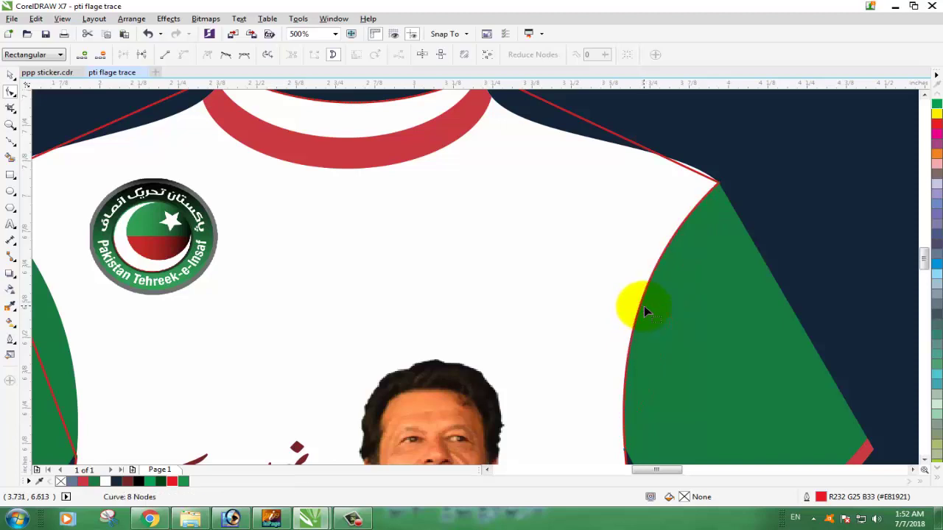
Convert the outline's armhole edge on the logo side to a curve and bend it inward along the sleeve seam.
scroll(603, 141, "down", 2)
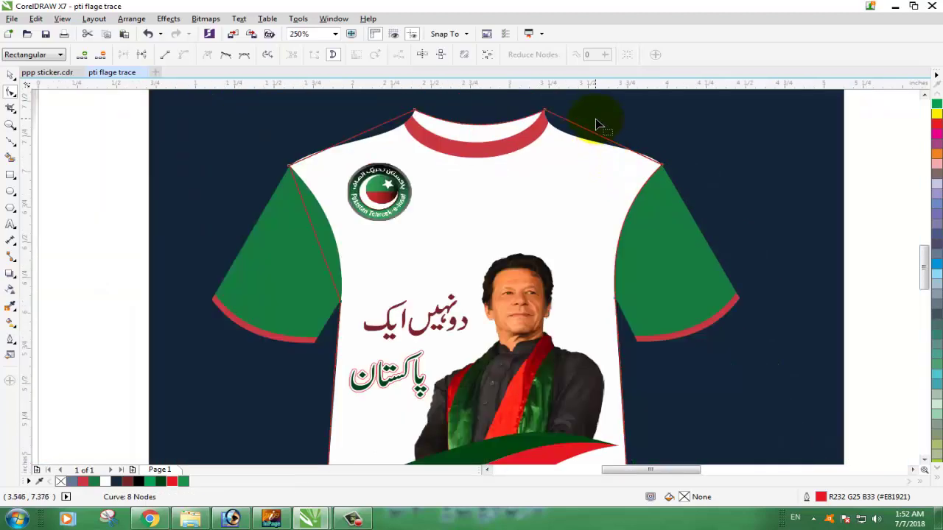
scroll(315, 234, "up", 2)
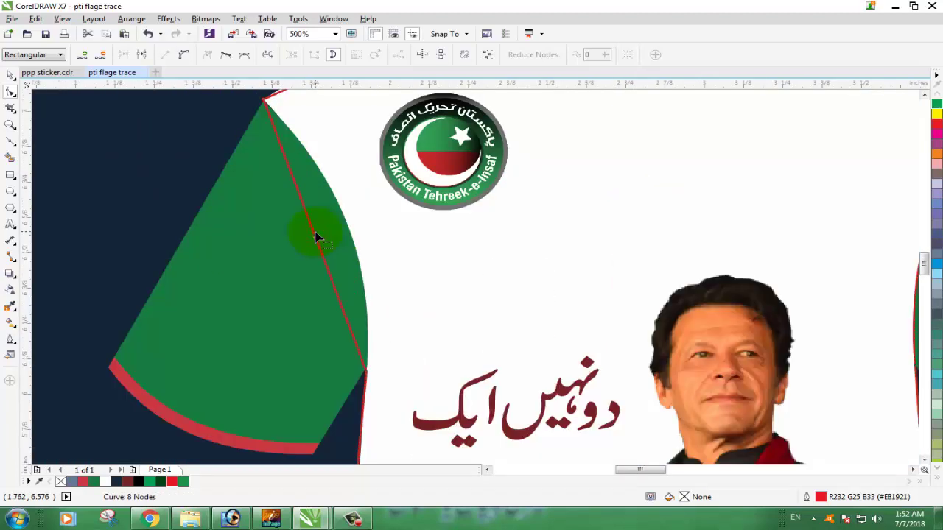
left_click(184, 55)
left_click_drag(318, 251, 351, 236)
scroll(351, 235, "down", 1)
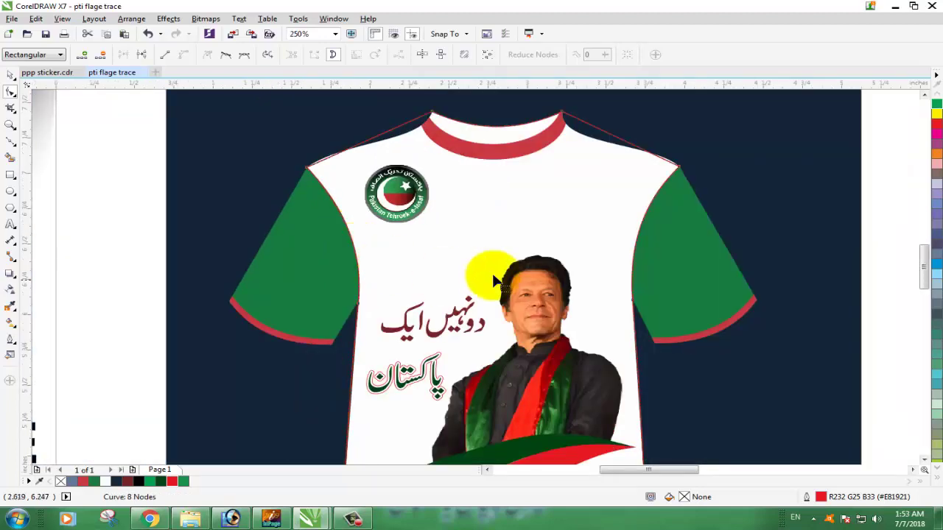
Convert the logo-side shoulder edge to a curve and adjust both of its control handles to follow the shirt's shoulder.
scroll(425, 96, "up", 1)
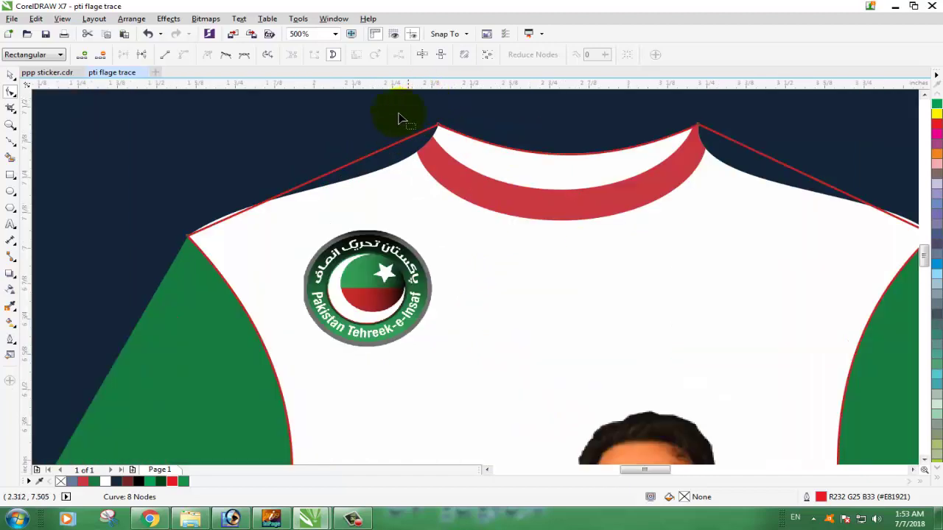
left_click(185, 55)
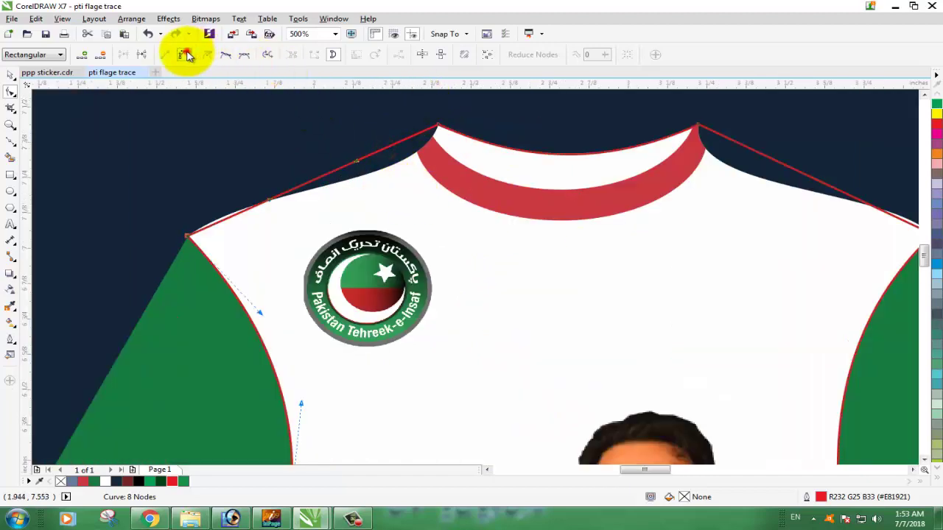
scroll(220, 158, "up", 1)
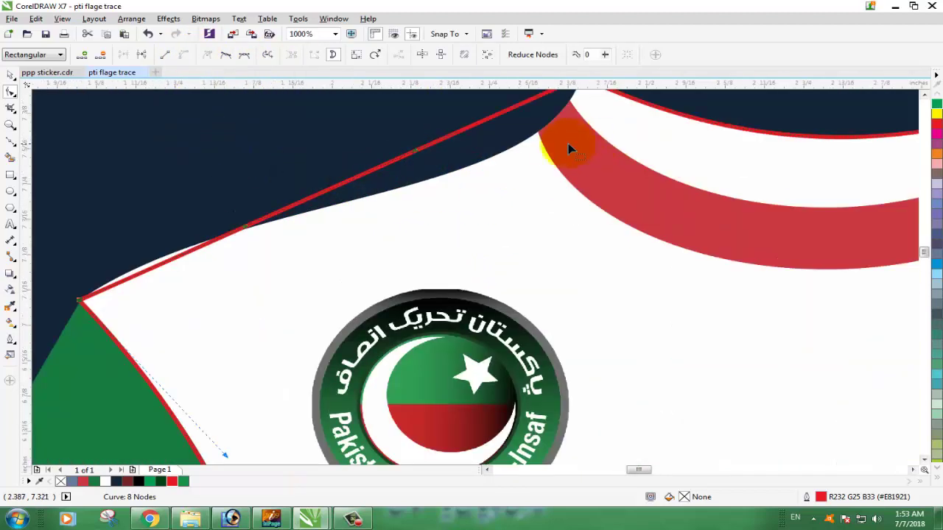
scroll(559, 142, "down", 1)
scroll(572, 96, "up", 1)
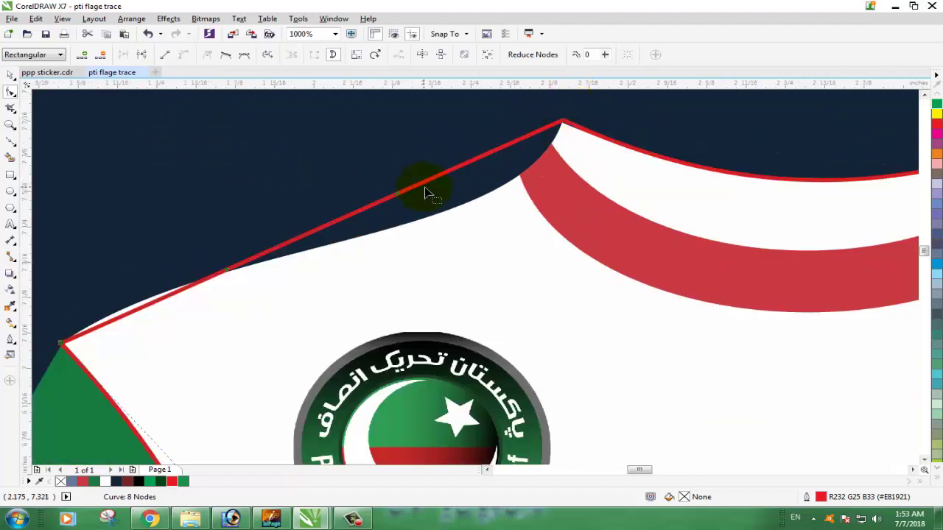
left_click(562, 122)
left_click(399, 196)
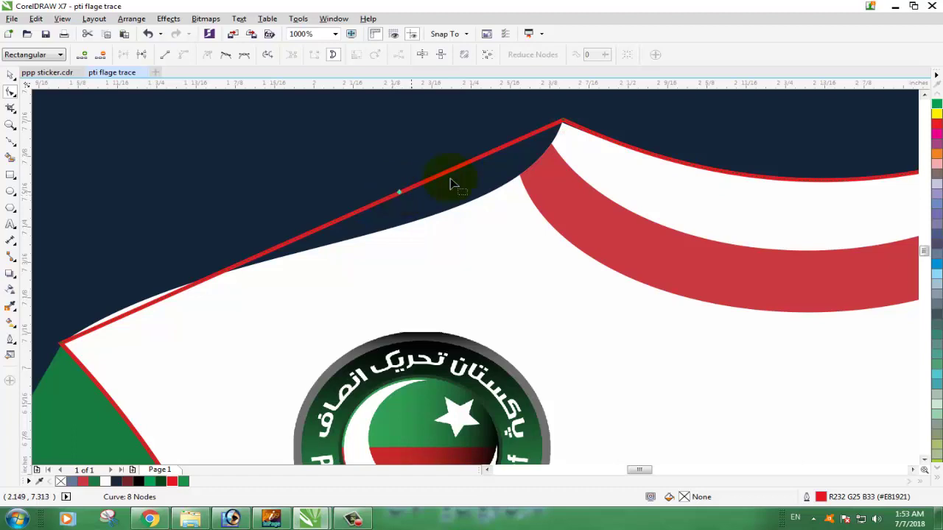
left_click(62, 344)
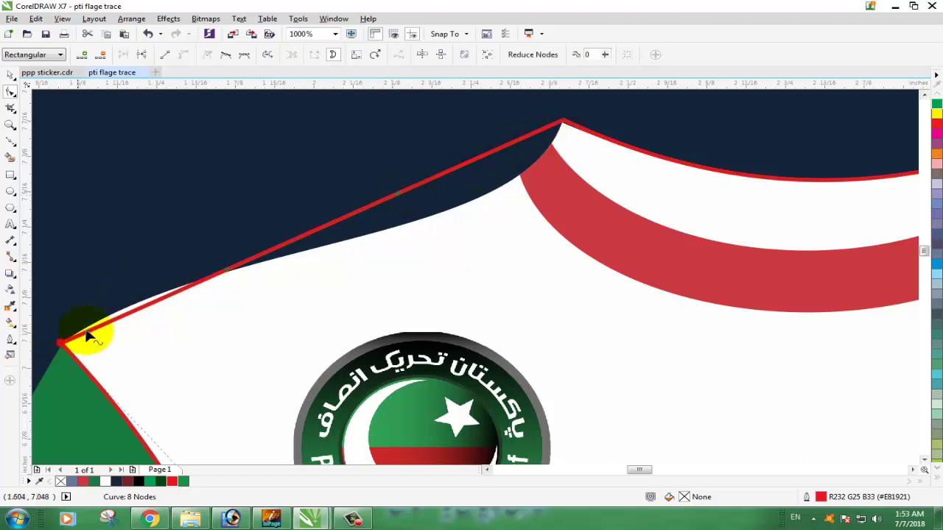
left_click(394, 204)
left_click_drag(399, 198, 536, 223)
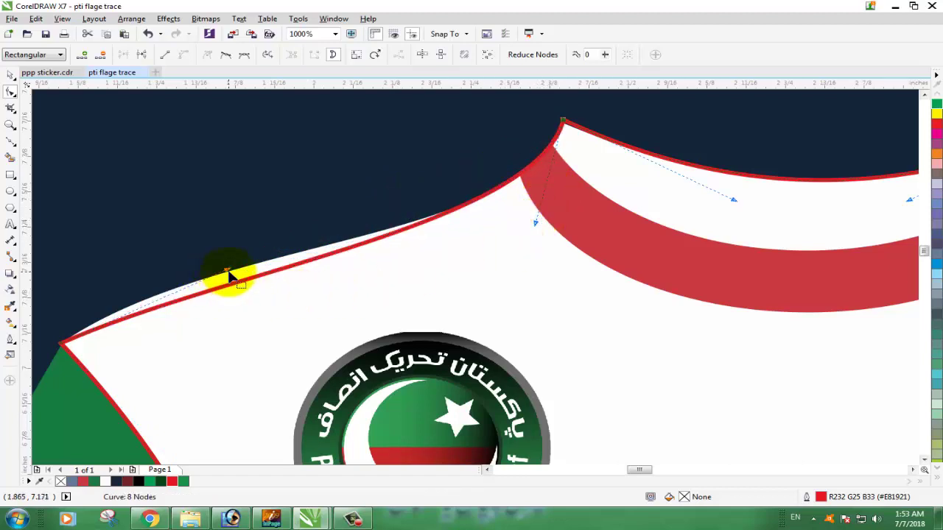
left_click_drag(227, 274, 225, 243)
left_click_drag(537, 229, 528, 234)
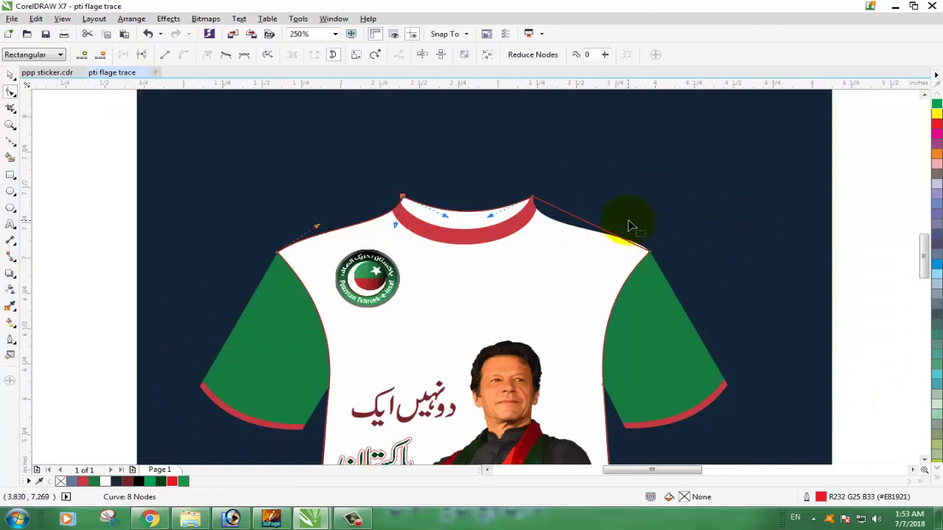
Convert the shoulder edge opposite the logo to a curve, fit it to the shoulder with its handles, and deselect the outline.
scroll(627, 223, "up", 4)
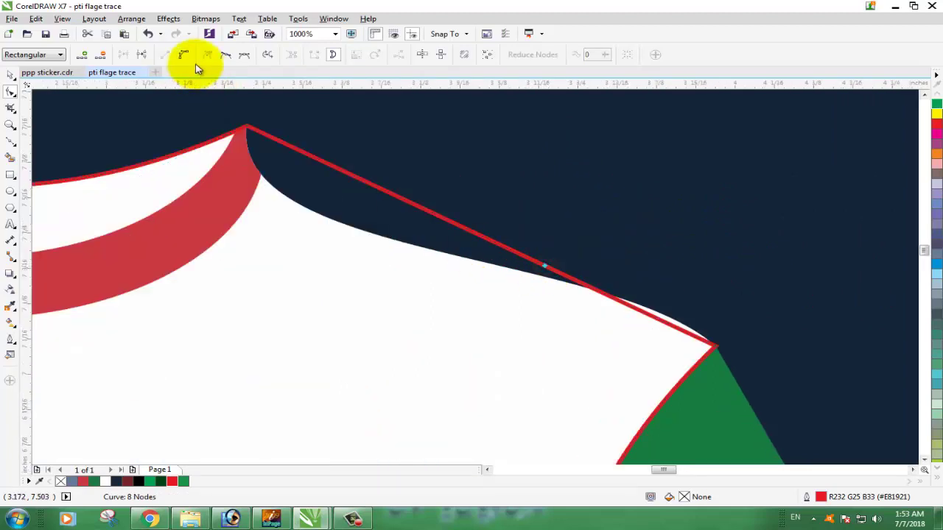
left_click(184, 54)
left_click_drag(401, 199, 227, 245)
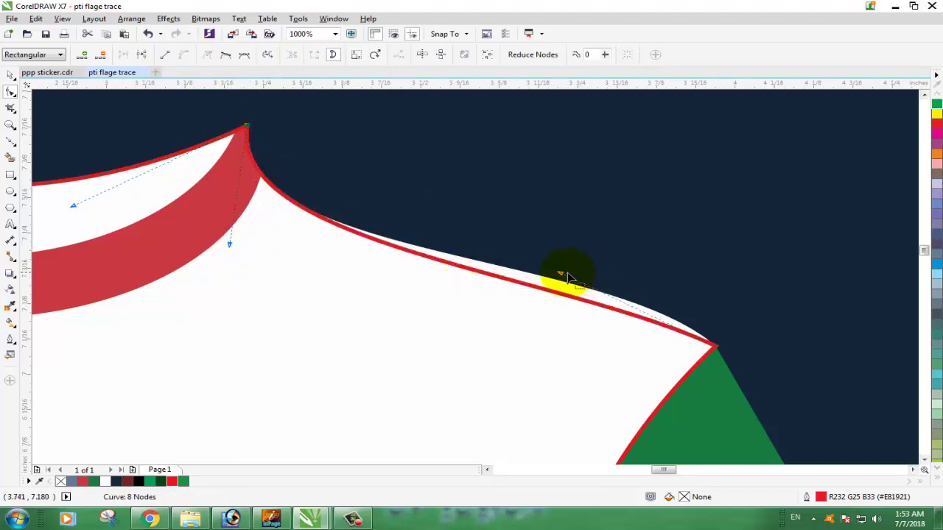
left_click_drag(559, 279, 631, 268)
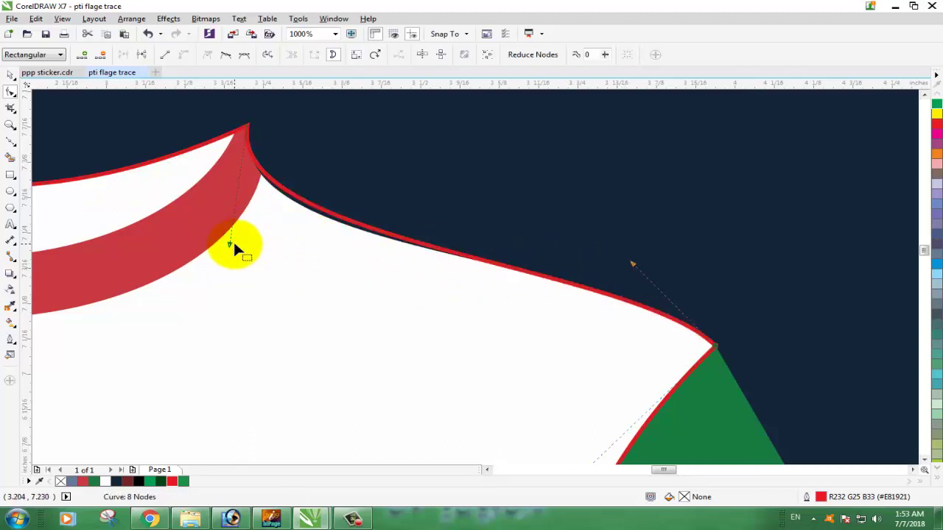
left_click_drag(228, 244, 237, 265)
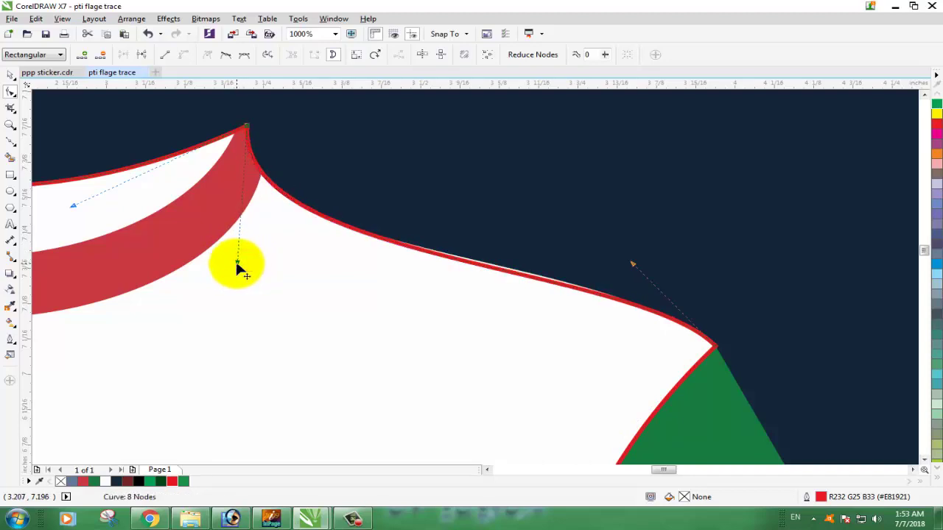
mouse_move(632, 267)
left_mouse_down()
mouse_move(642, 265)
mouse_move(624, 255)
left_mouse_up()
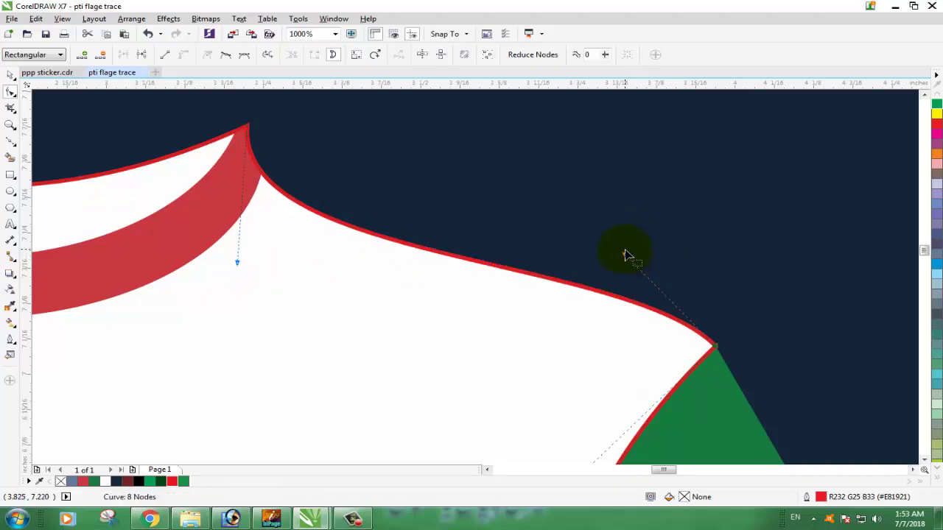
scroll(552, 226, "down", 3)
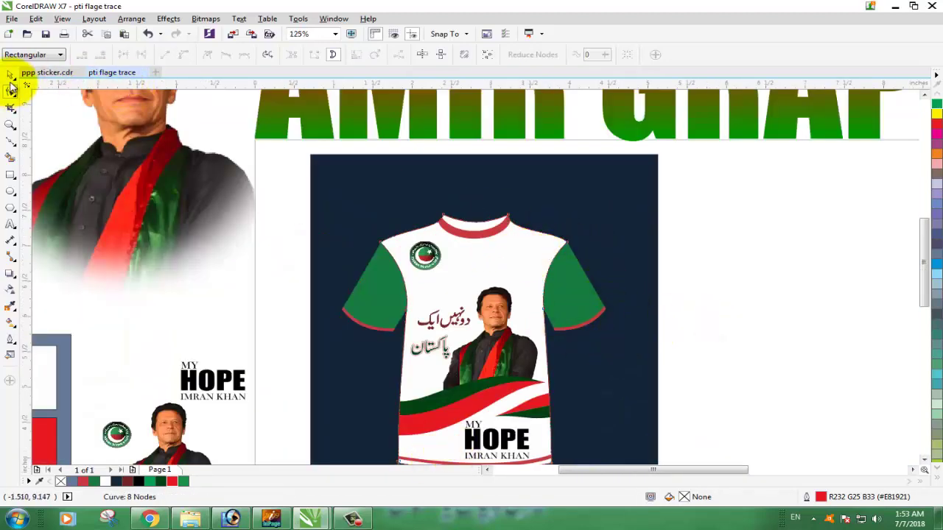
left_click(10, 75)
left_click(762, 320)
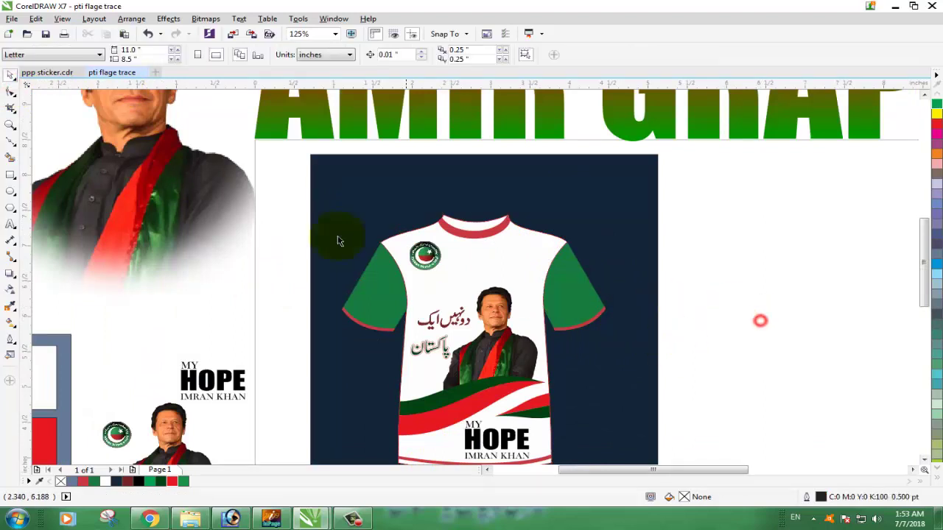
Draw a rectangle about 0.65 by 0.31 inches over the cuff opposite the logo, outline it red (#E81921), and convert it to curves.
left_click(11, 175)
scroll(663, 361, "up", 1)
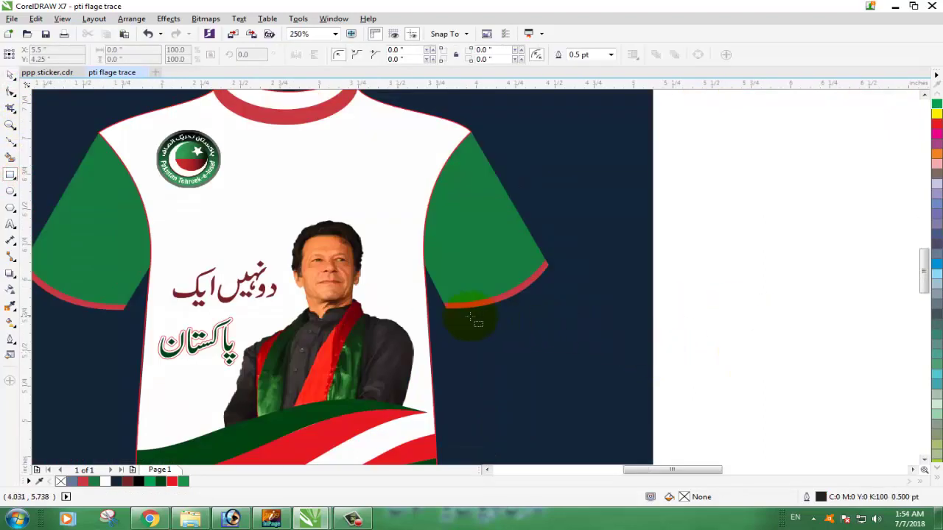
left_click_drag(445, 307, 549, 266)
scroll(552, 261, "up", 1)
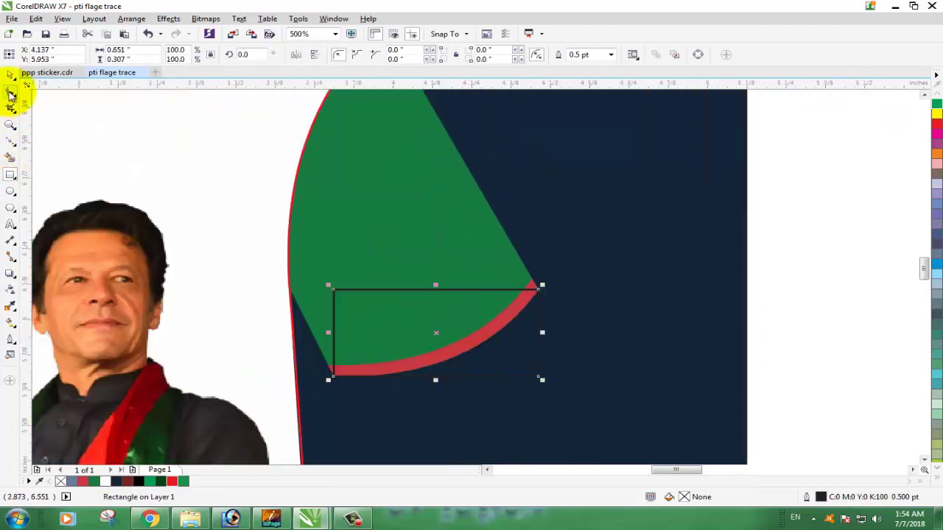
left_click(10, 92)
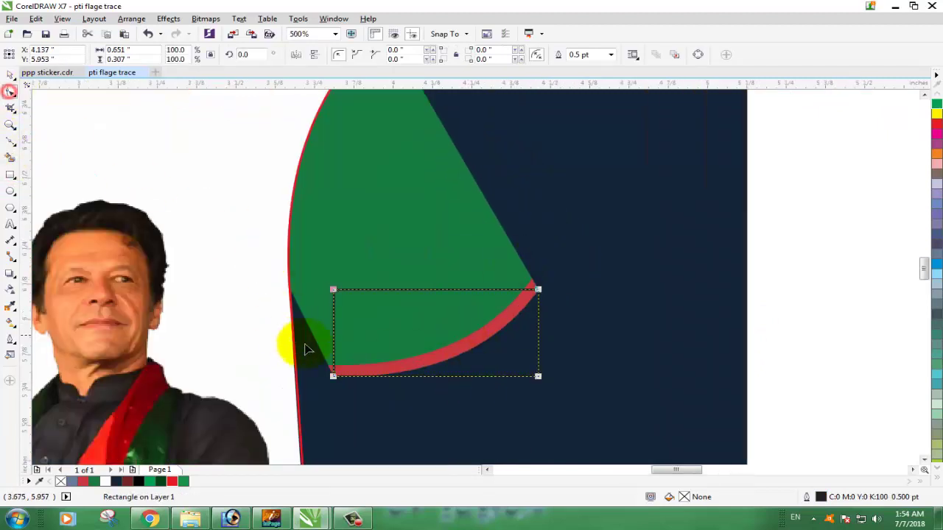
right_click(175, 481)
key("ctrl+q")
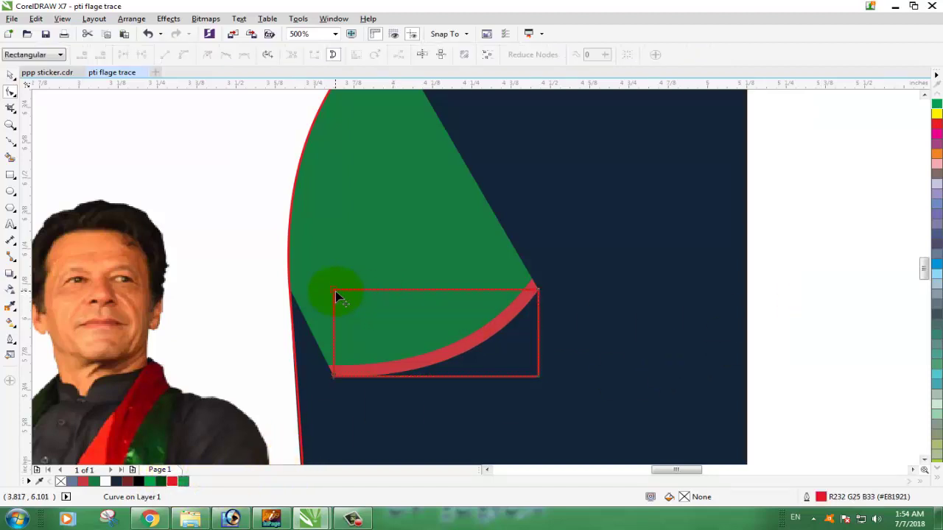
Move the rectangle's corner nodes onto the sleeve's underarm point, shoulder point and outer cuff corner.
left_click_drag(335, 296, 288, 286)
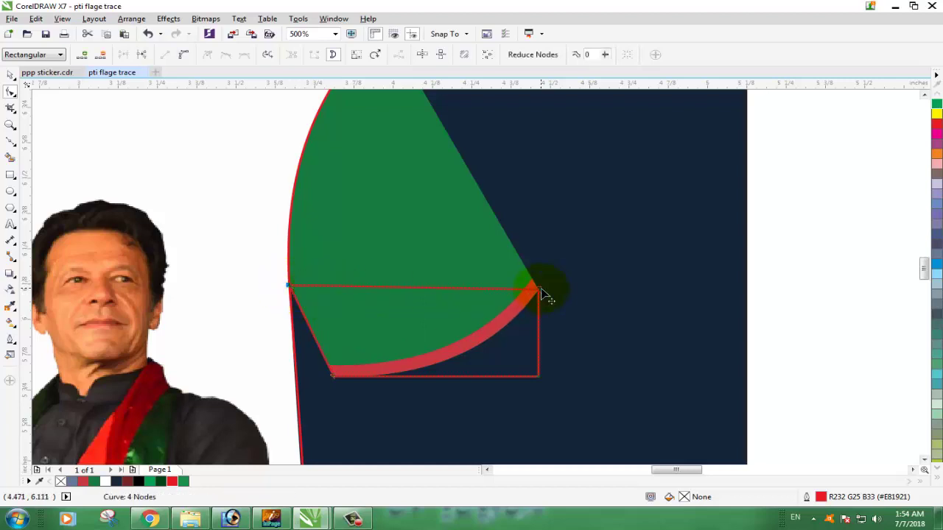
scroll(522, 220, "down", 2)
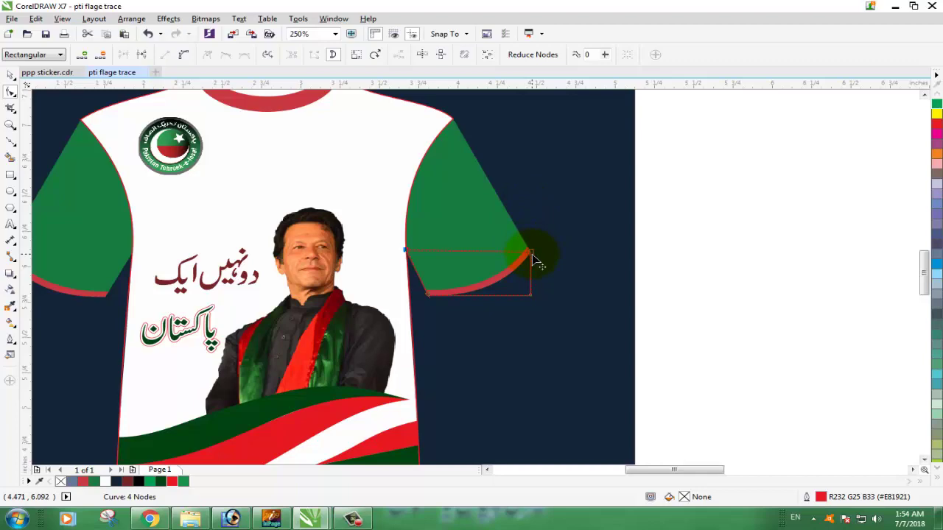
left_click_drag(532, 255, 454, 120)
left_click_drag(533, 297, 535, 255)
scroll(454, 218, "up", 2)
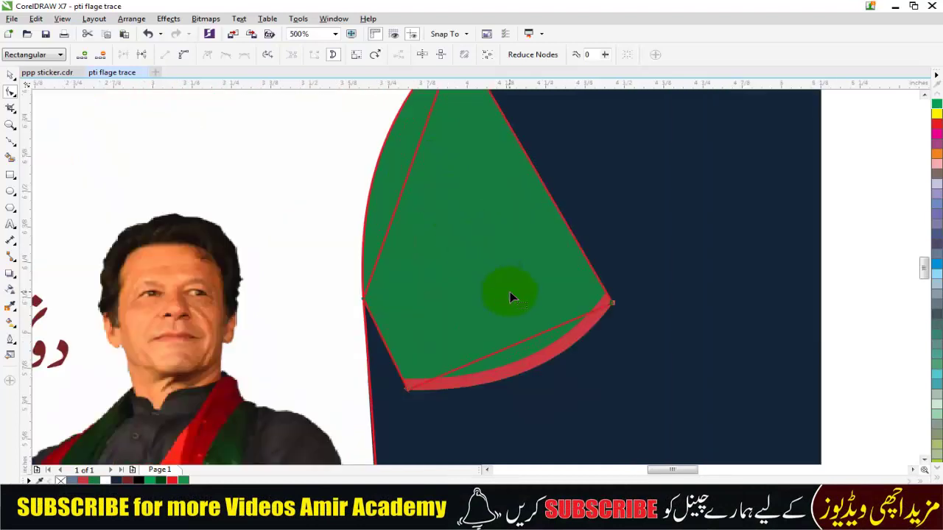
Convert the sleeve outline's armhole edge to a curve and bend it onto the body seam.
left_click(924, 96)
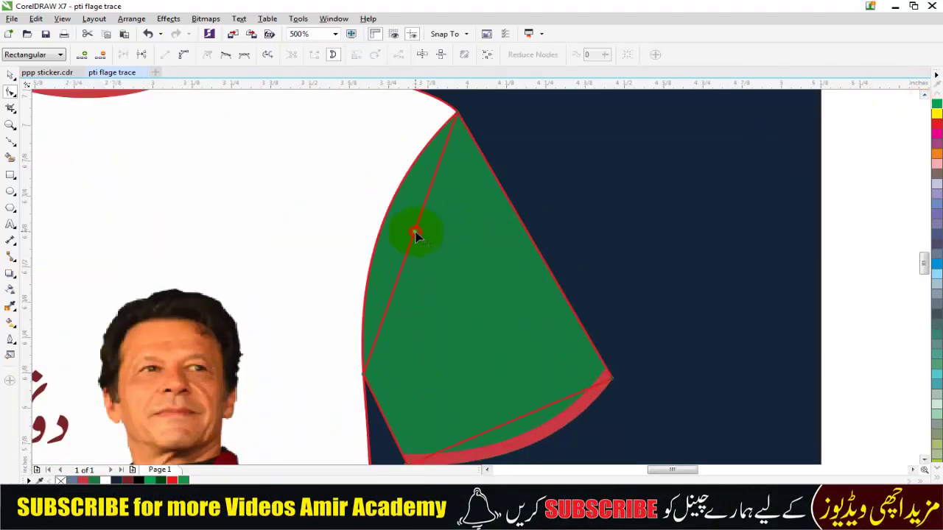
left_click(184, 54)
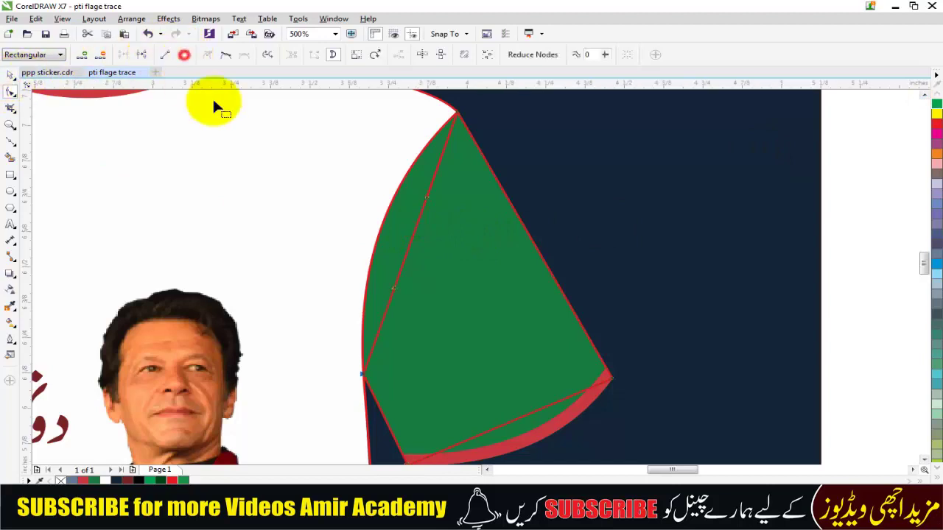
left_click(413, 245)
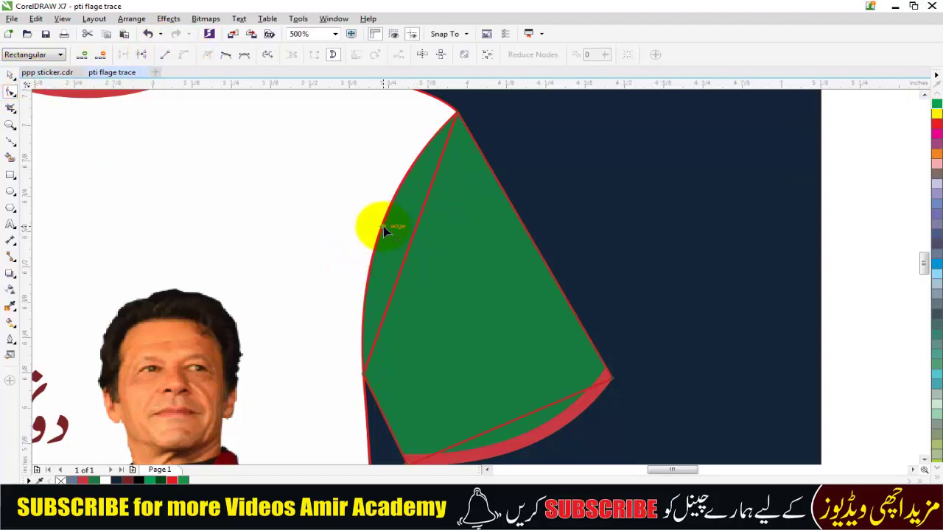
left_click_drag(383, 226, 376, 251)
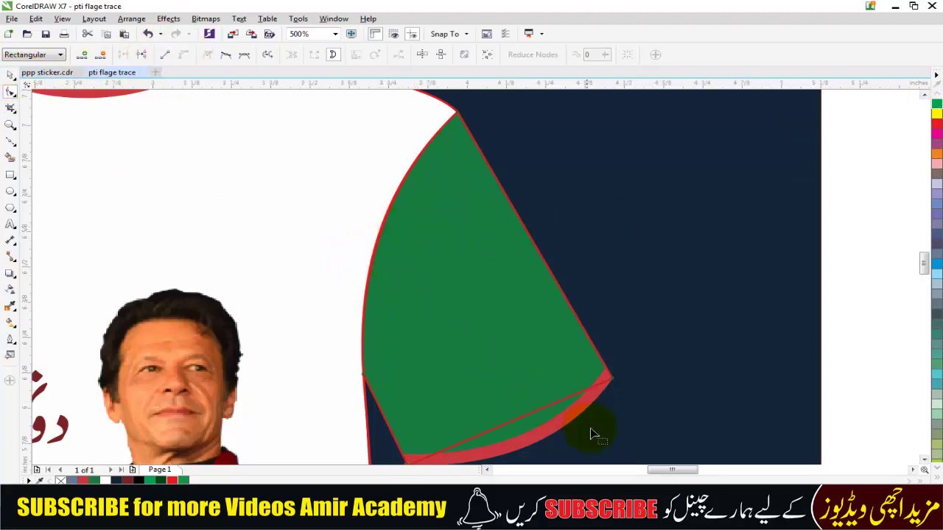
Convert the sleeve outline's cuff edge to a curve and bend it along the outer edge of the red cuff band.
left_click(923, 459)
scroll(523, 378, "up", 2)
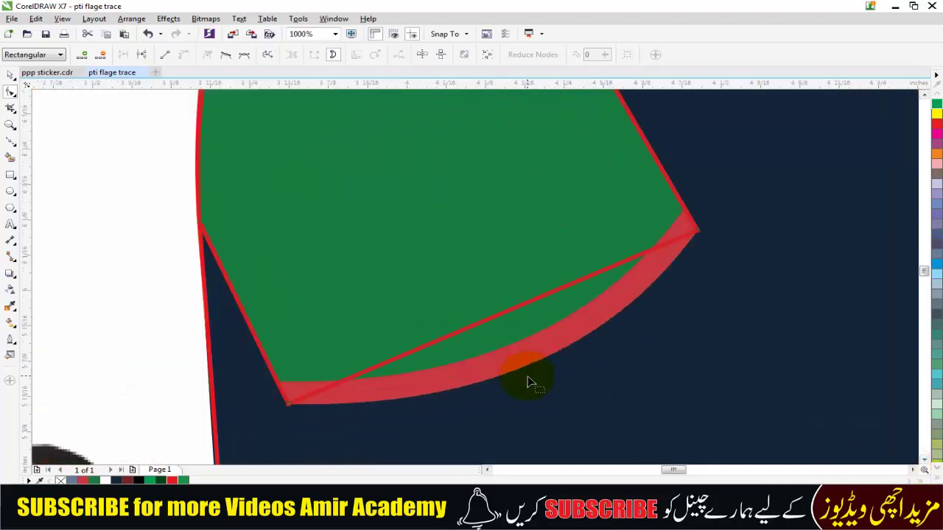
left_click(511, 309)
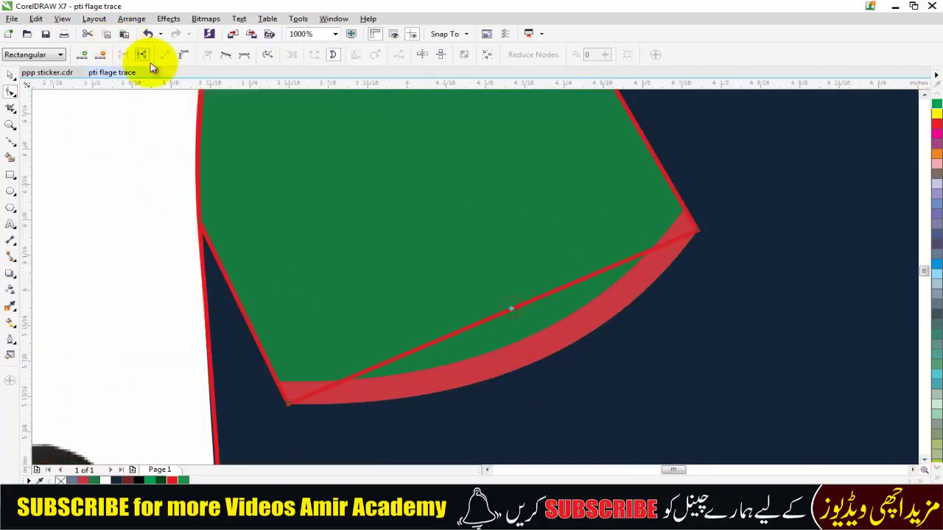
left_click(186, 54)
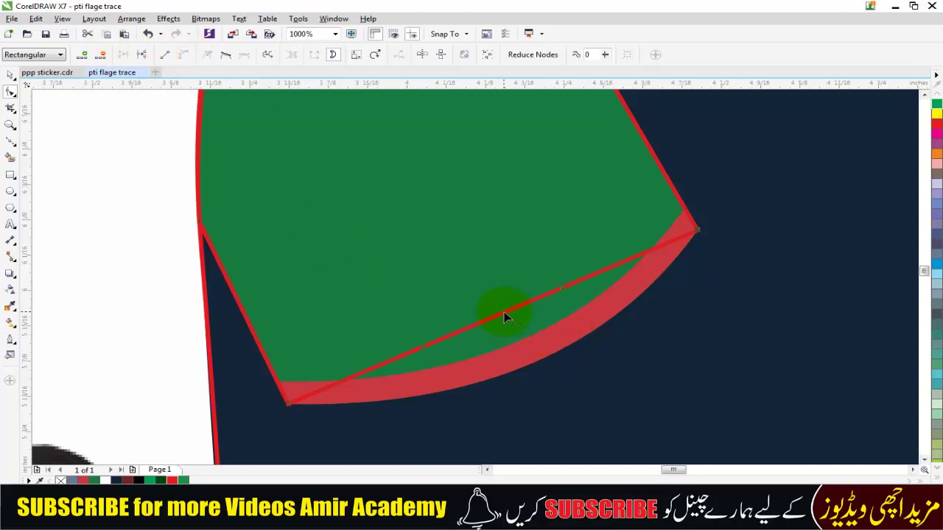
left_click_drag(503, 317, 525, 366)
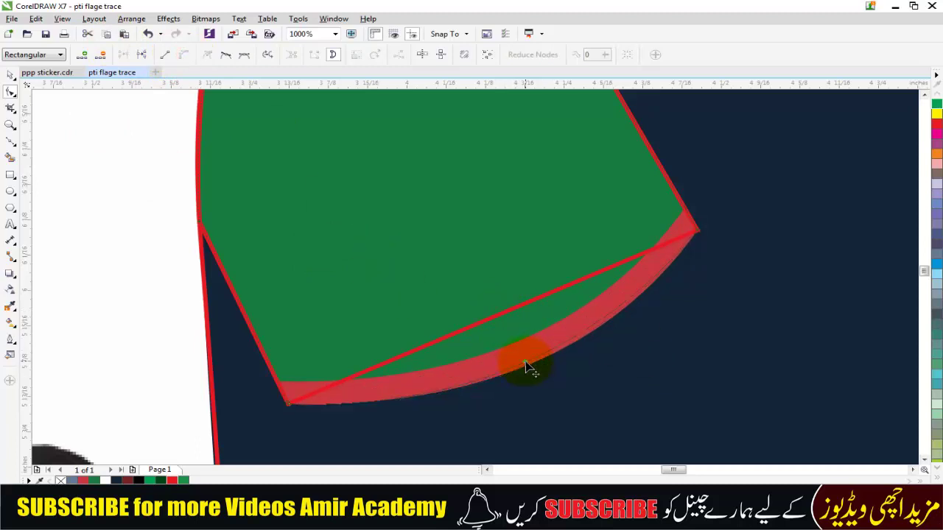
left_click_drag(525, 361, 536, 361)
scroll(523, 346, "down", 3)
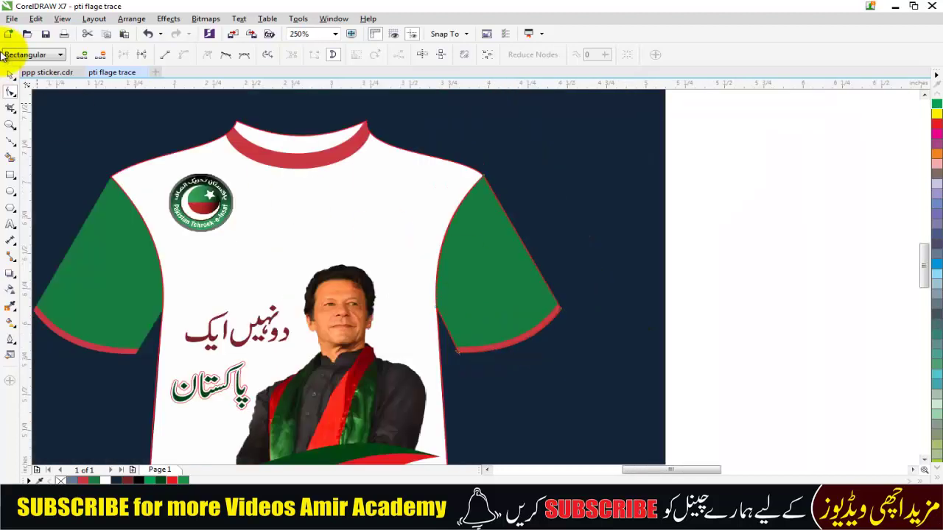
Place a copy of the sleeve outline on the logo side and mirror it horizontally.
left_click(10, 75)
left_click(718, 366)
left_click(522, 330)
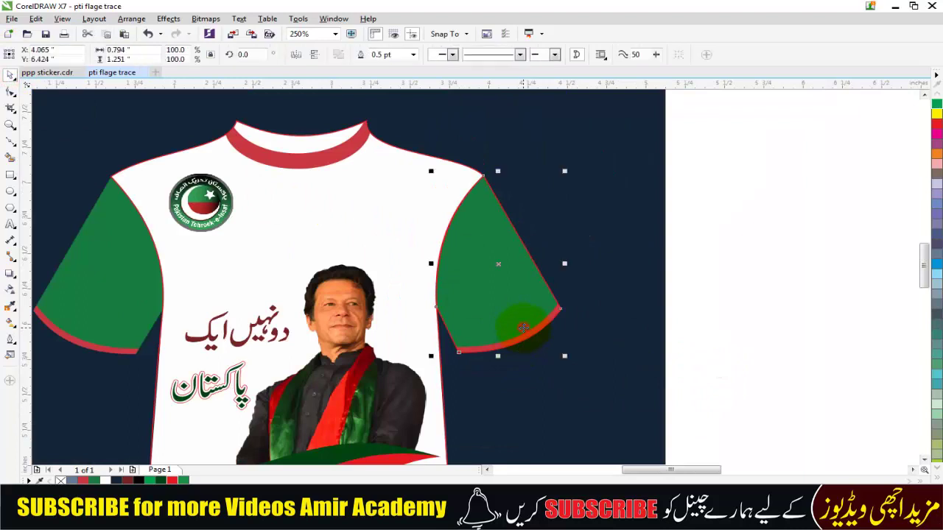
left_click_drag(505, 298, 160, 294)
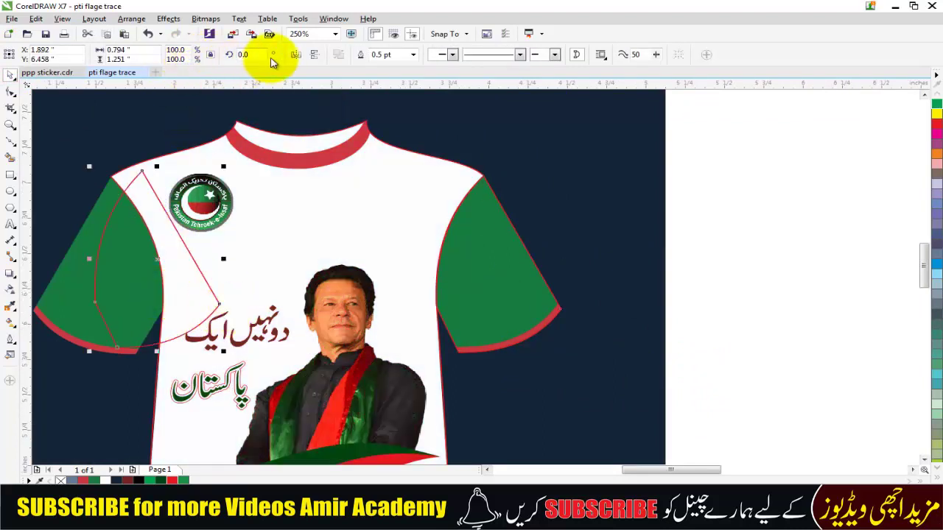
left_click(295, 56)
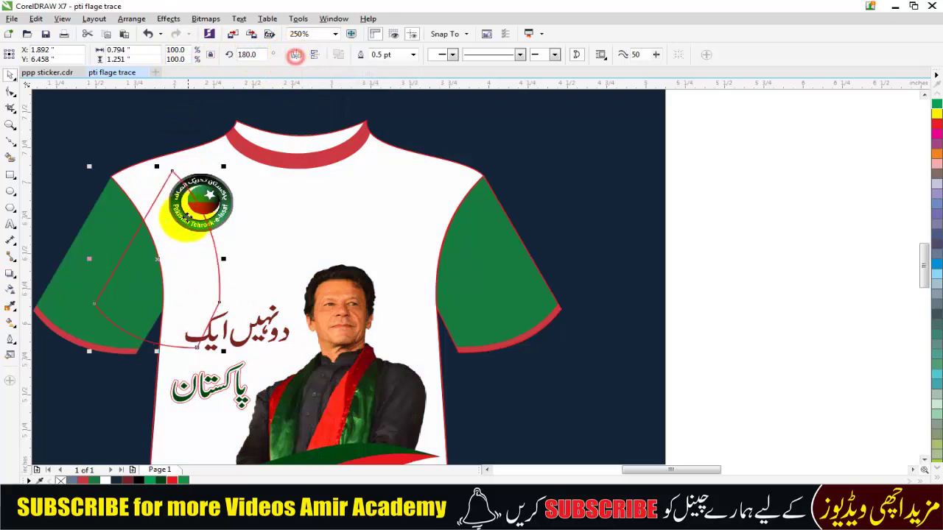
Move the mirrored sleeve outline onto the logo-side sleeve, matching its shoulder point and outer edge.
scroll(35, 335, "up", 2)
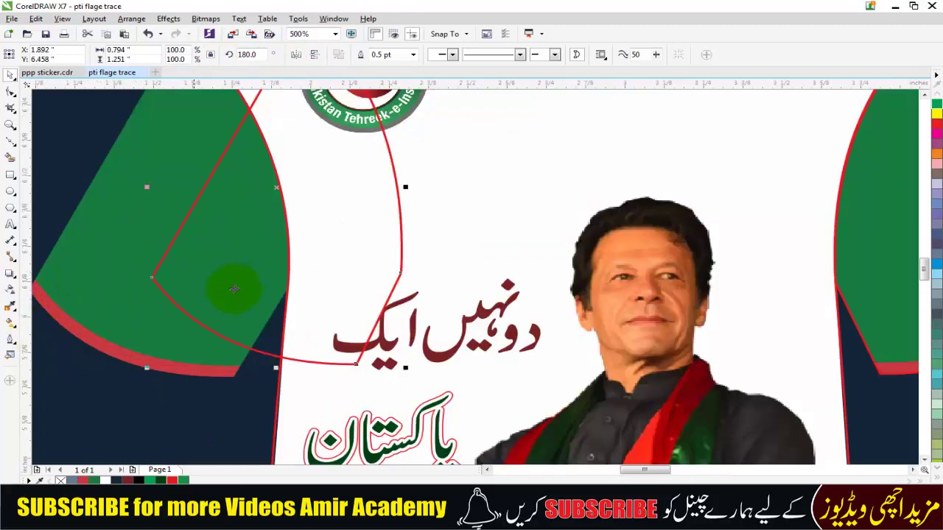
scroll(391, 293, "down", 2)
scroll(280, 185, "up", 2)
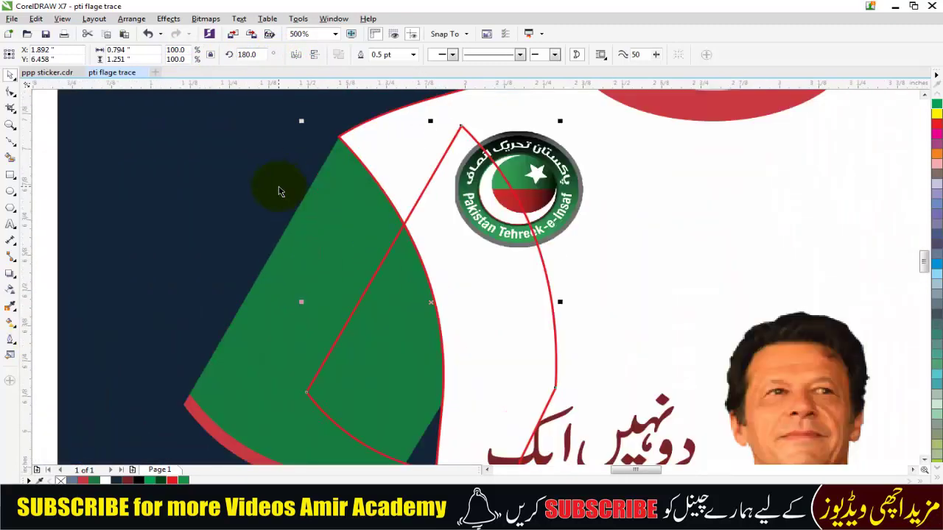
left_click(924, 460)
left_click(924, 460)
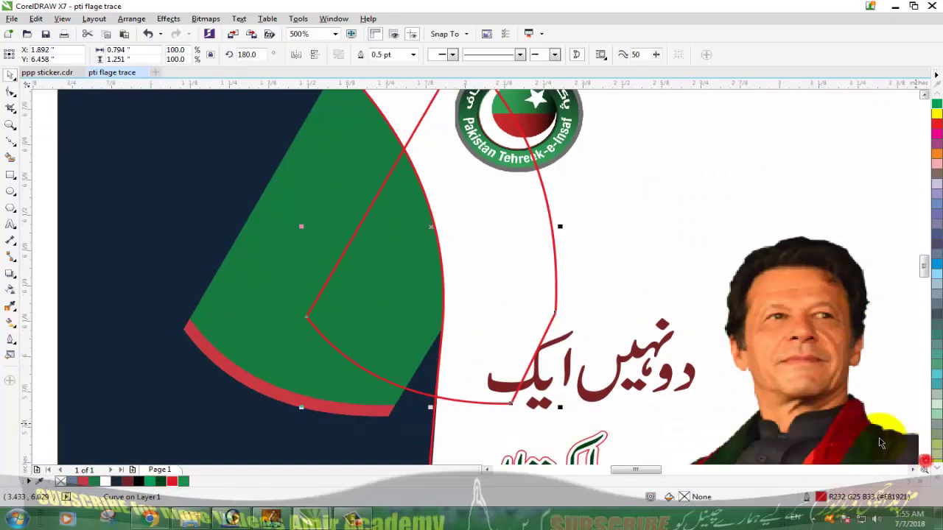
left_click_drag(436, 226, 311, 239)
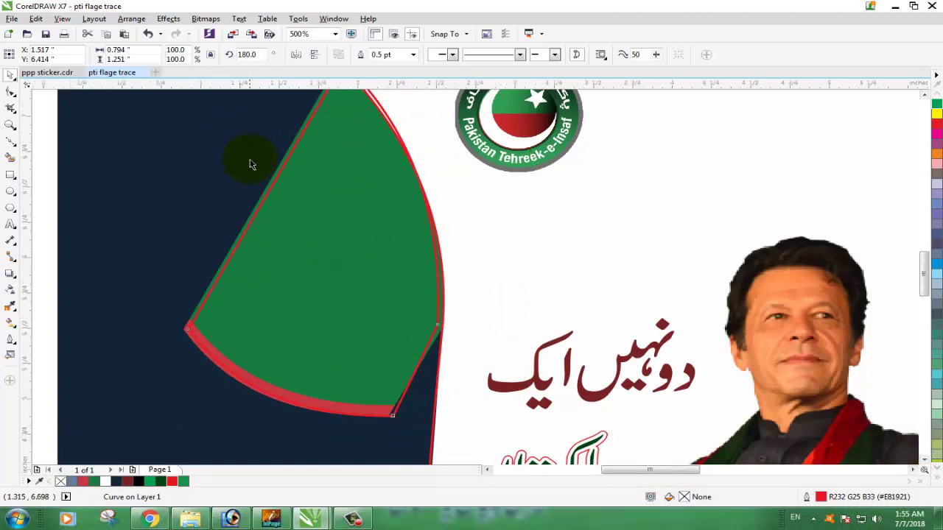
scroll(252, 147, "down", 2)
scroll(258, 115, "up", 2)
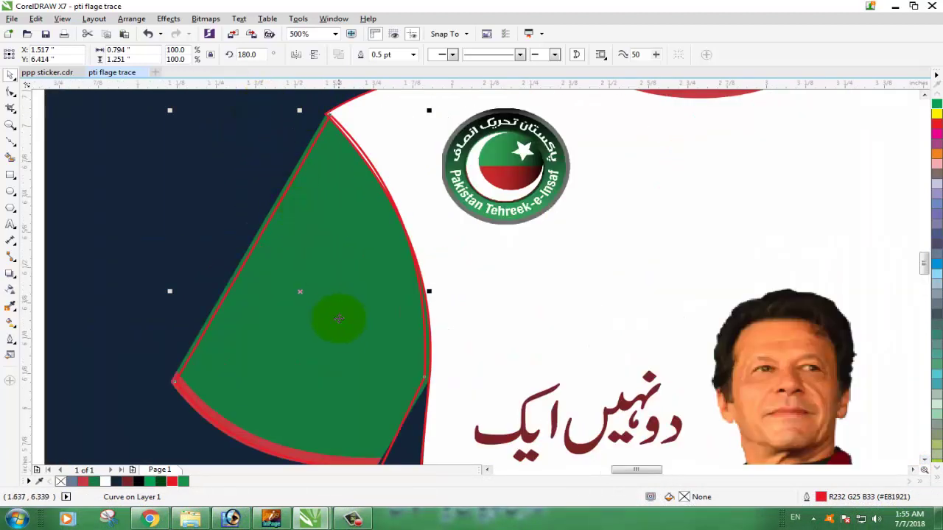
left_click_drag(335, 327, 333, 326)
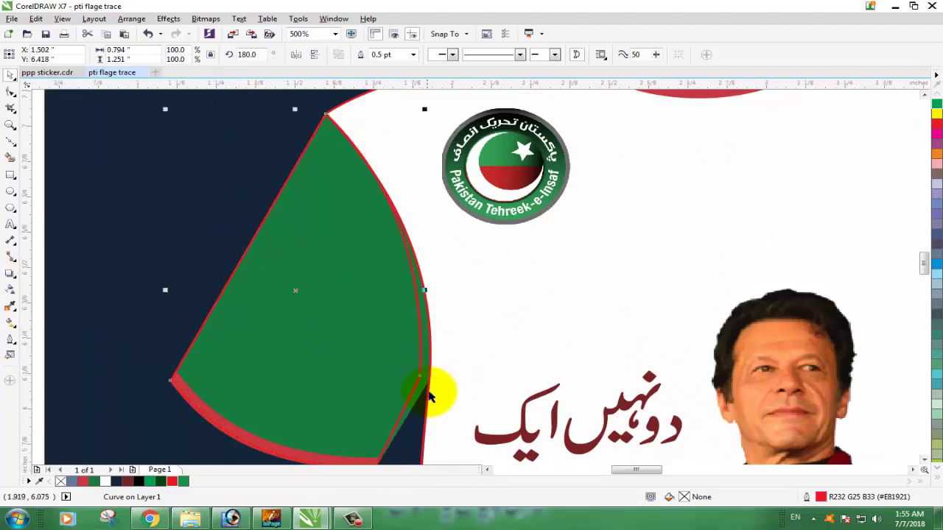
Move the mirrored sleeve's underarm node onto the body outline's armhole corner, and deselect the outline.
double_click(401, 363)
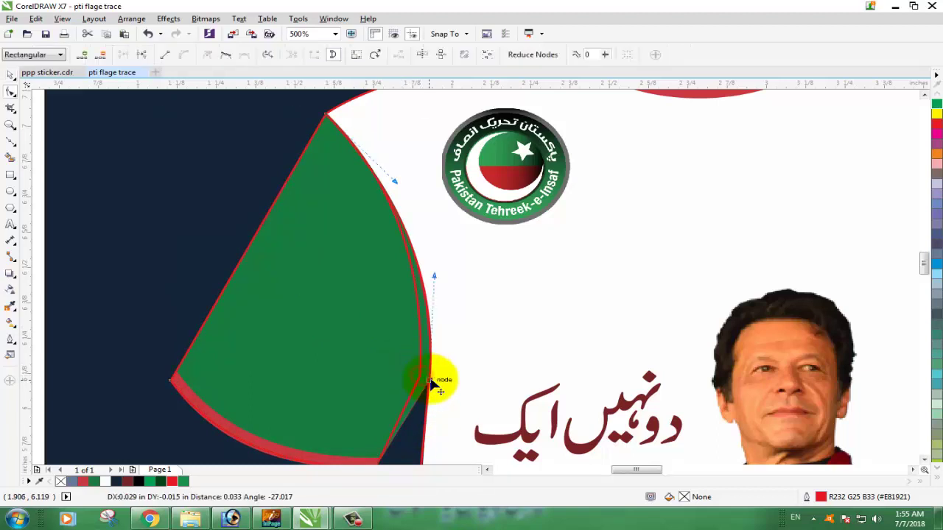
scroll(433, 383, "down", 4)
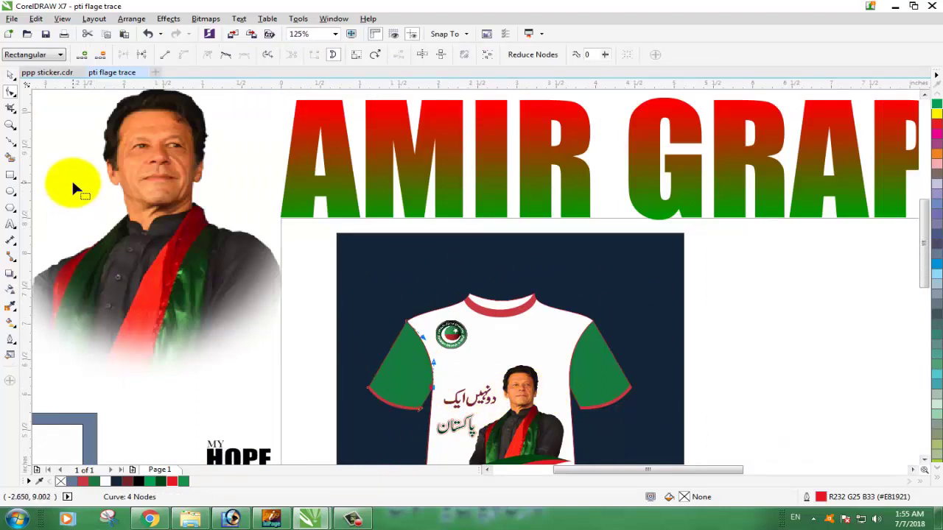
left_click(11, 74)
left_click(211, 366)
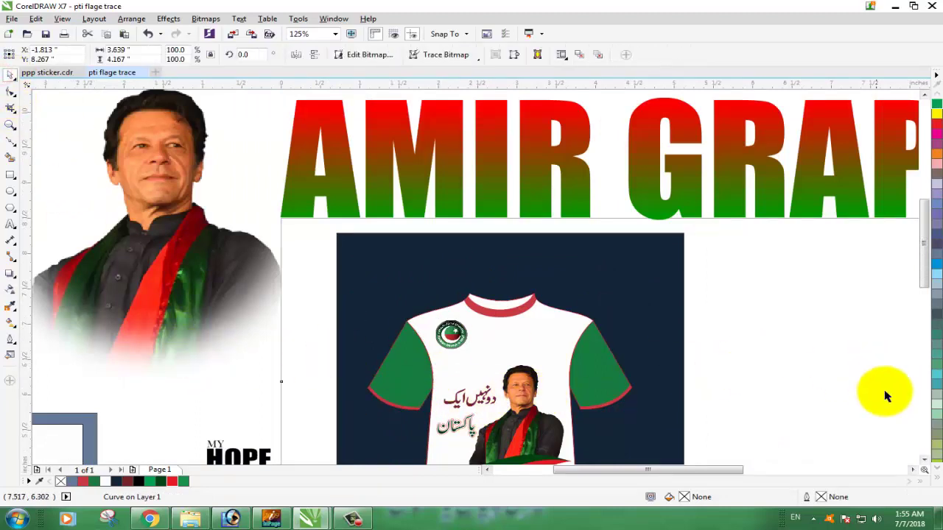
left_click(923, 461)
left_click(840, 391)
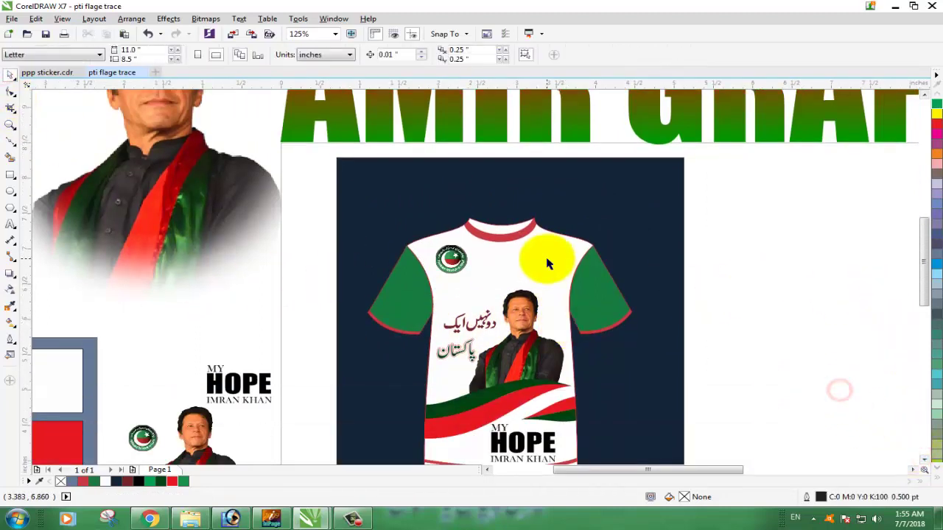
Select the body and both sleeve outlines together, move them onto the blank page area beside the mockup, and deselect them.
left_click(614, 304)
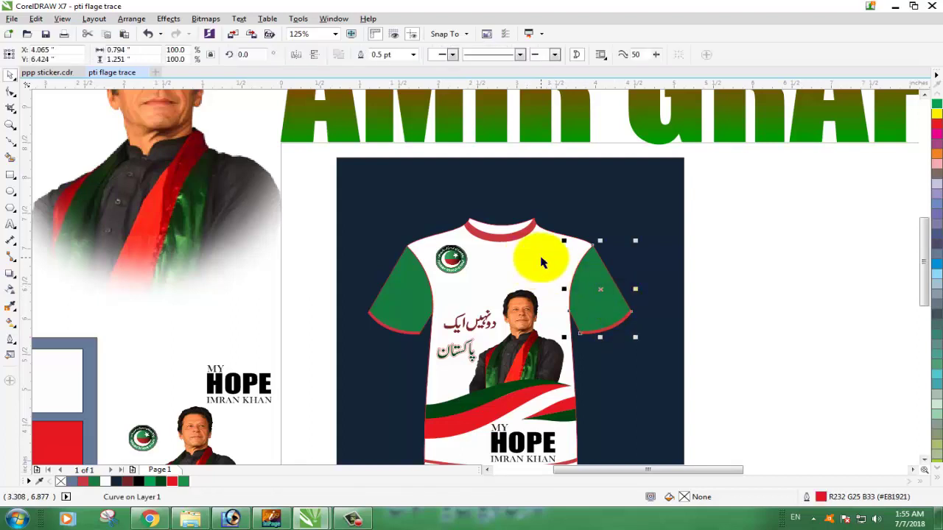
left_click(540, 257, "shift")
left_click(388, 306, "shift")
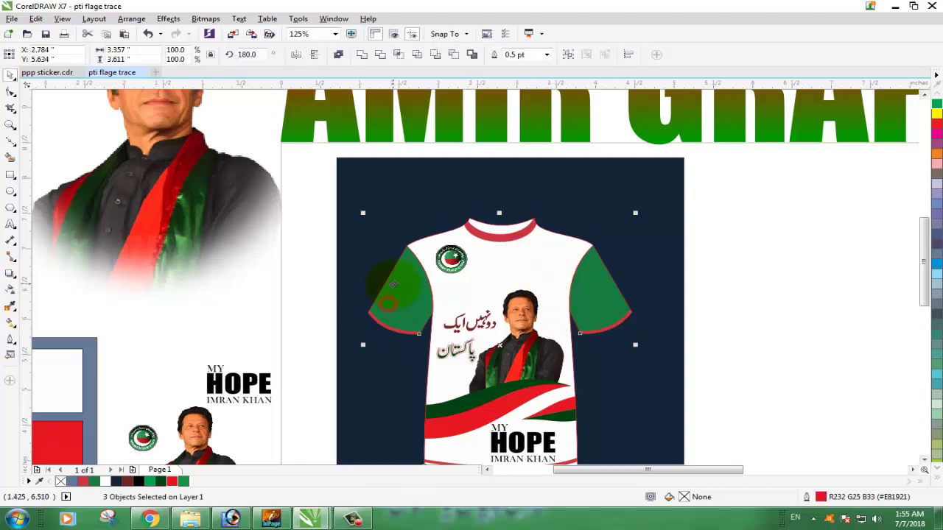
scroll(394, 283, "down", 2)
left_click_drag(418, 282, 526, 294)
left_click(698, 337)
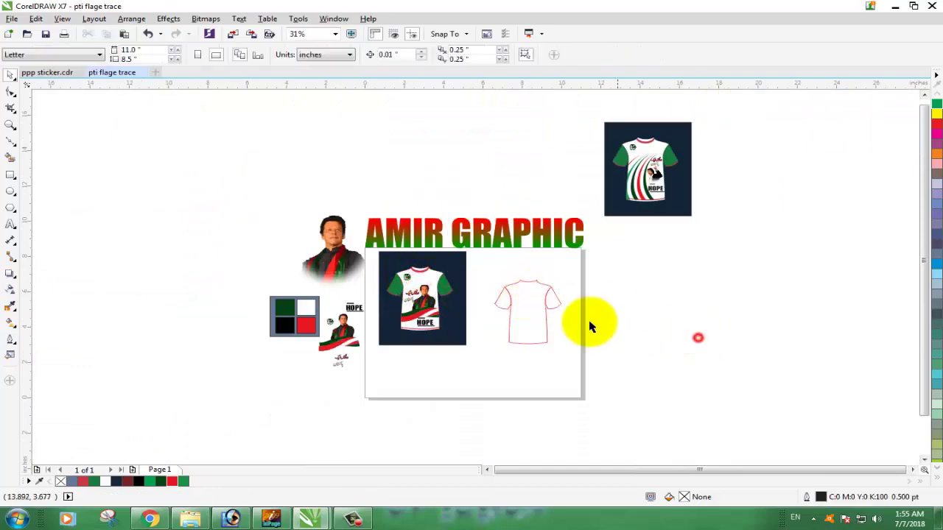
Place a copy of the mockup's red collar band at the neckline of the new shirt outline, and deselect it.
scroll(530, 320, "up", 2)
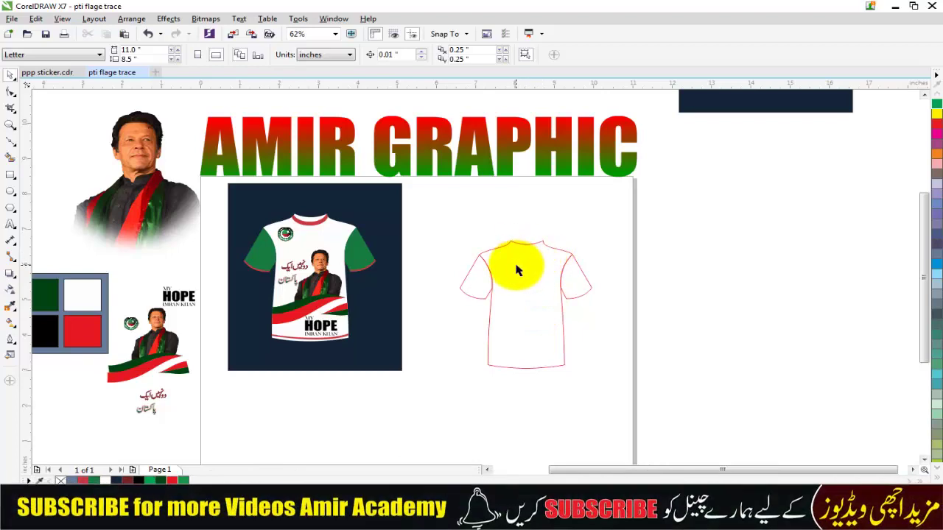
scroll(309, 221, "up", 2)
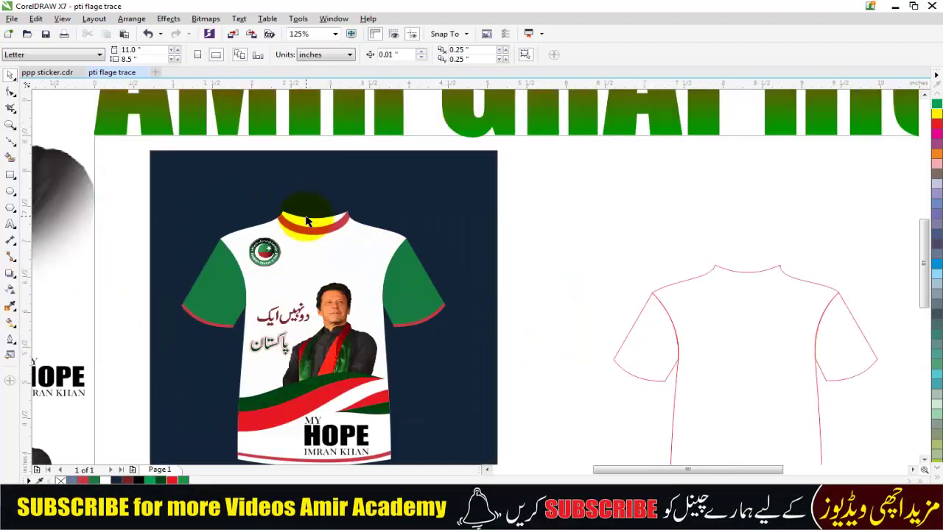
scroll(307, 221, "up", 2)
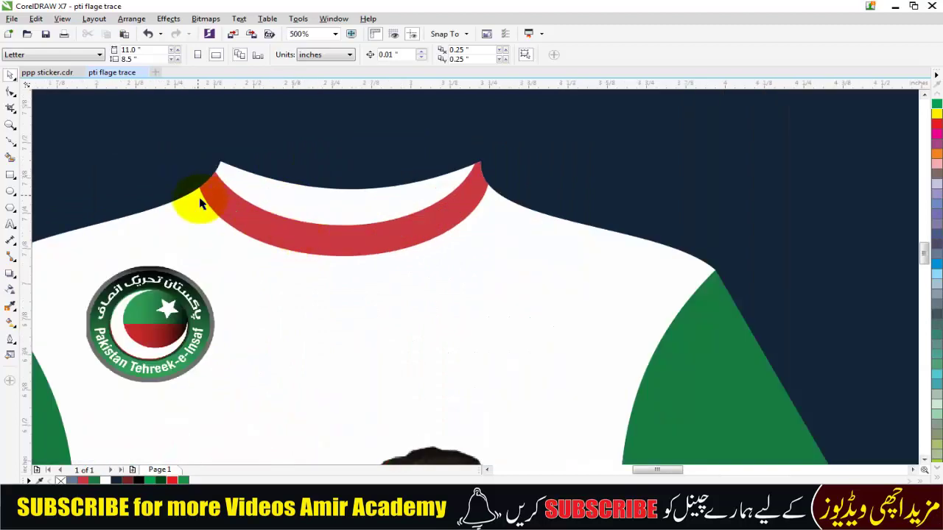
scroll(355, 235, "down", 2)
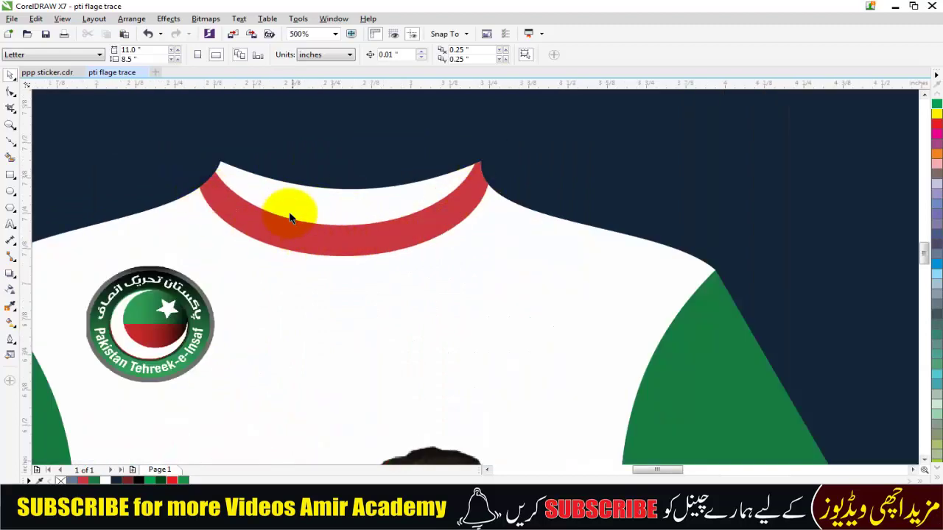
left_click(335, 227)
left_click_drag(335, 226, 740, 276)
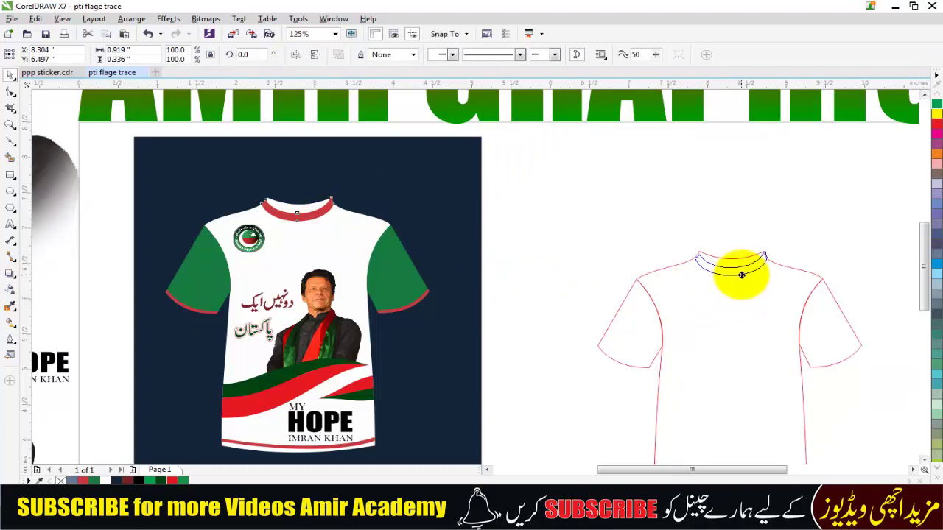
left_click(806, 230)
Move the copied collar band so its ends meet the body outline at both sides of the neckline.
scroll(771, 264, "up", 2)
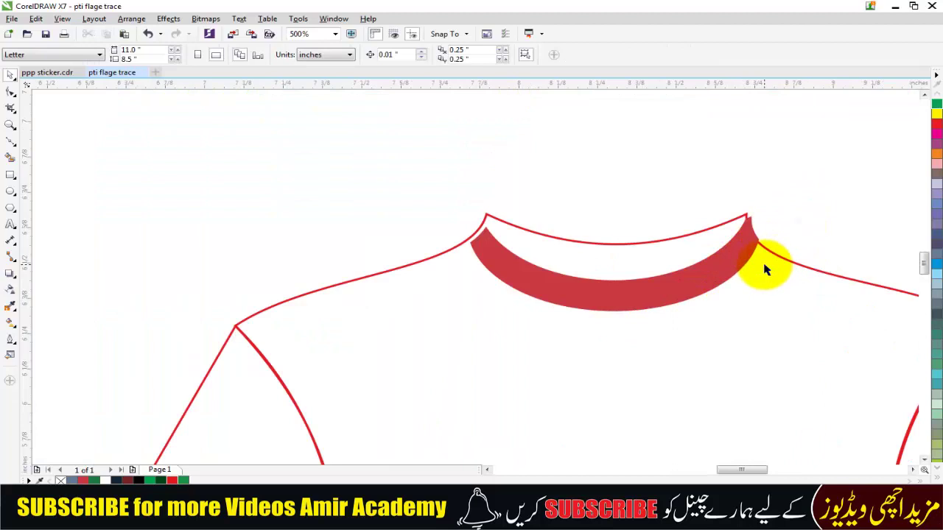
scroll(766, 270, "up", 1)
left_click(465, 322)
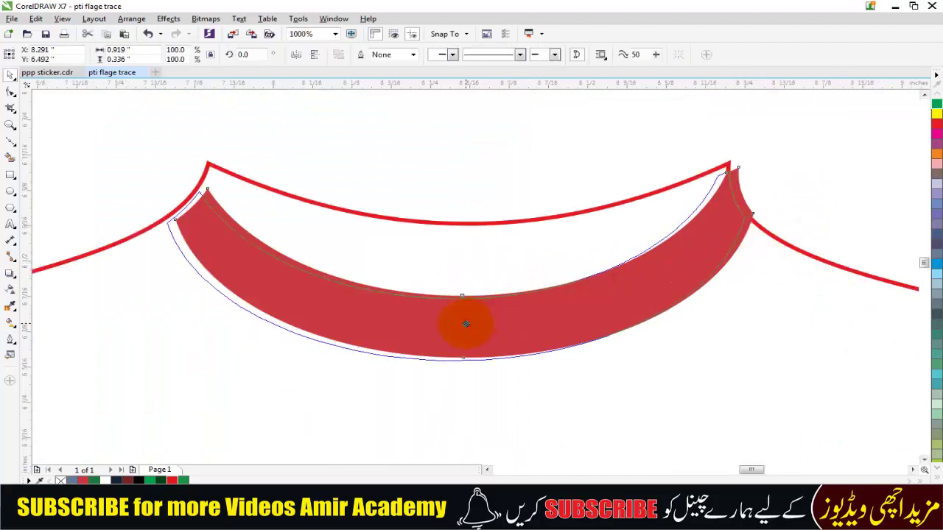
left_click_drag(465, 322, 482, 327)
left_click(484, 332)
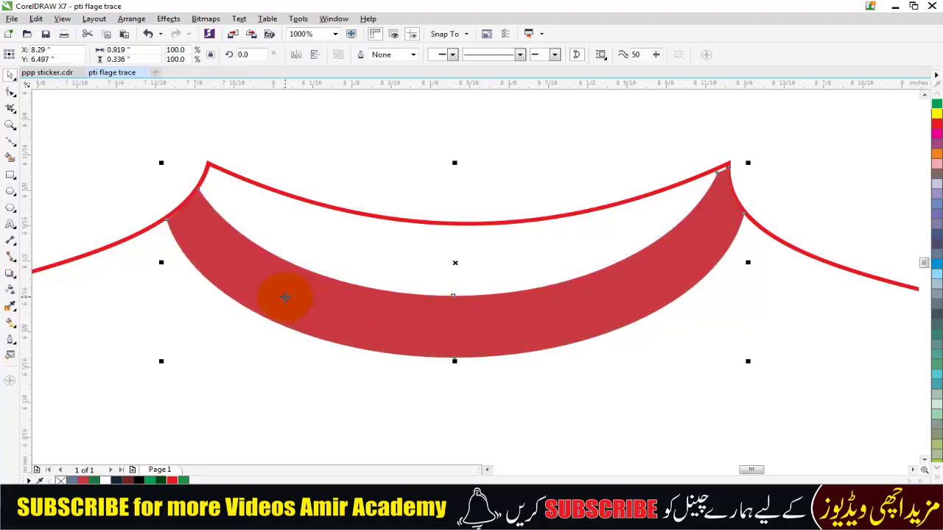
left_click_drag(285, 297, 285, 293)
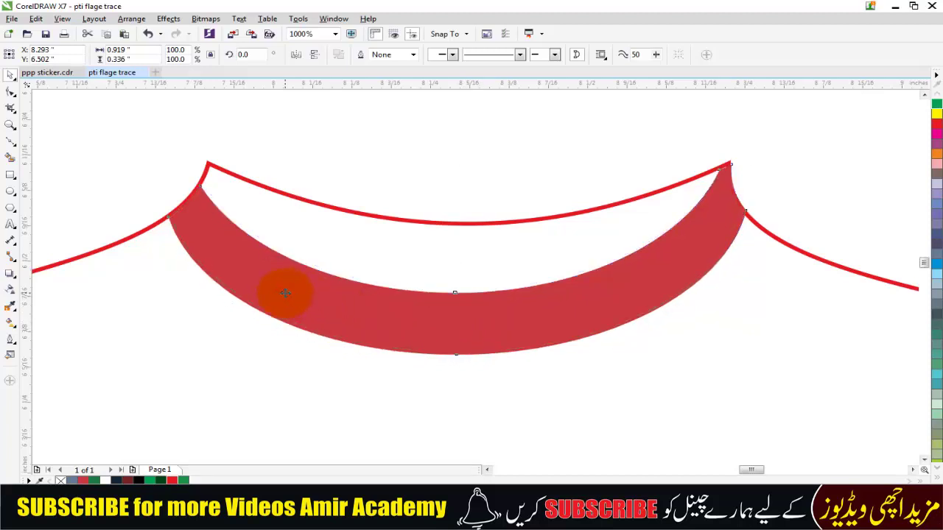
scroll(347, 259, "down", 6)
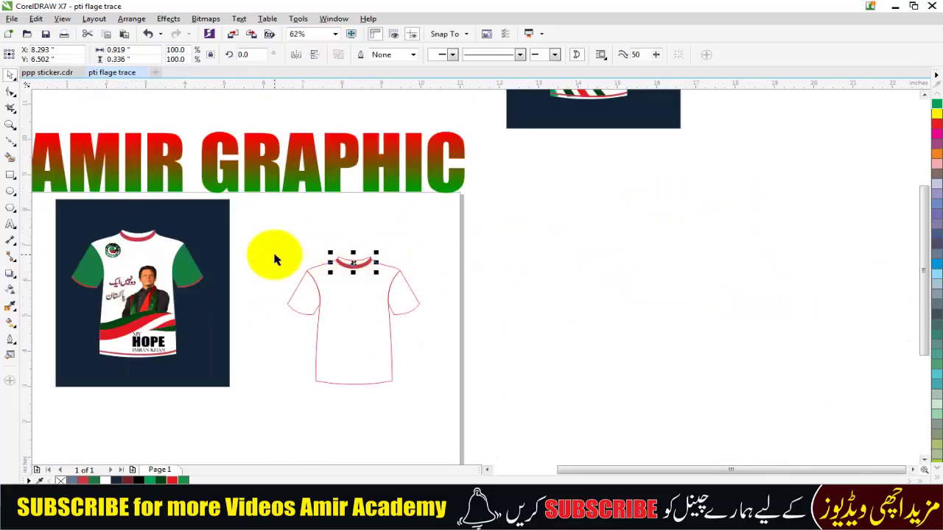
Fine-adjust the collar band's horizontal position against the neckline corners, and deselect it.
scroll(131, 235, "up", 3)
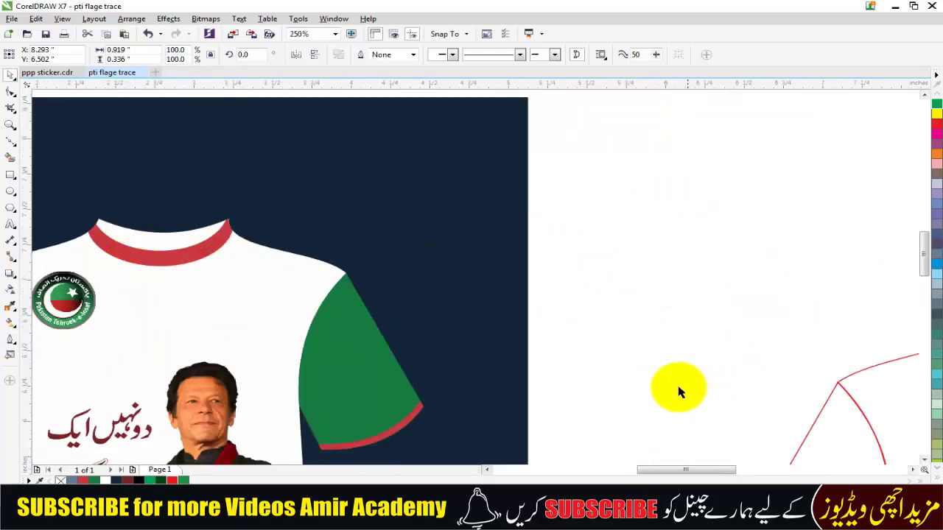
scroll(679, 392, "down", 3)
scroll(791, 388, "up", 5)
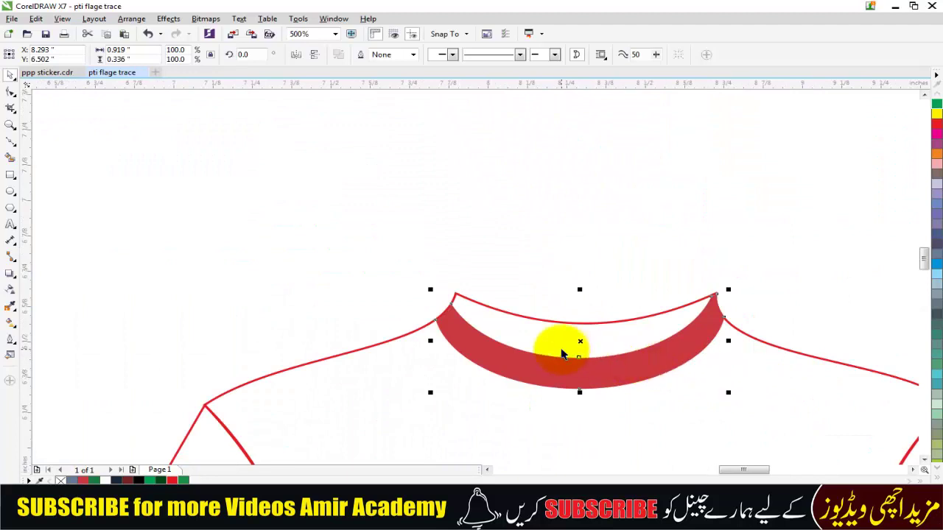
scroll(561, 354, "up", 2)
left_click(519, 229)
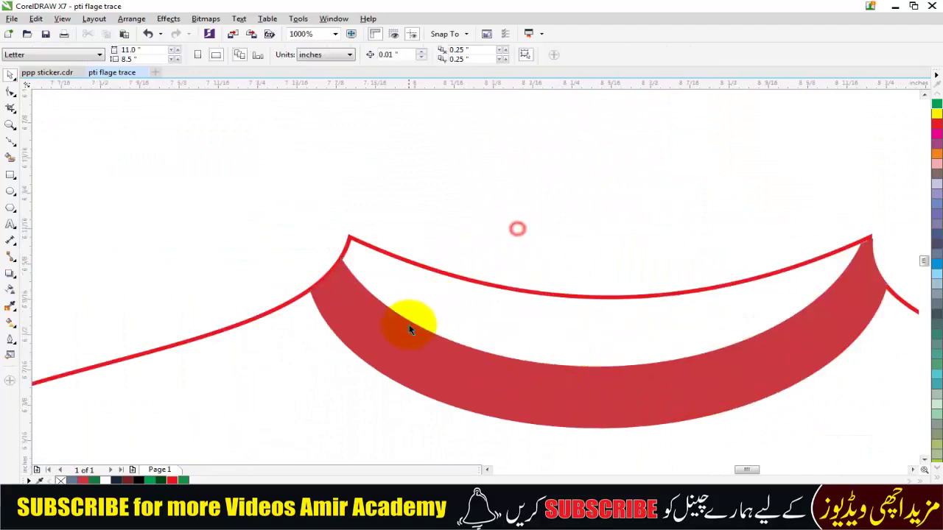
left_click(792, 344)
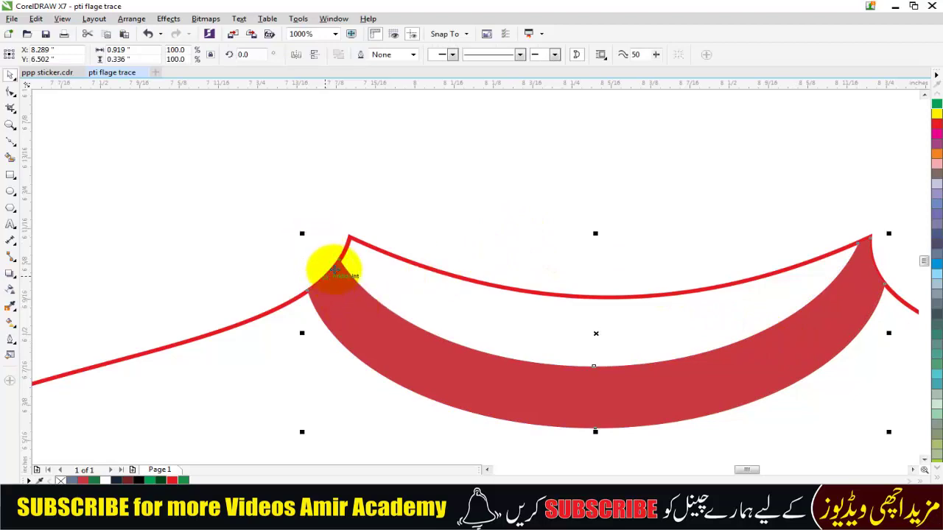
left_click(336, 177)
scroll(380, 239, "down", 3)
scroll(456, 250, "down", 1)
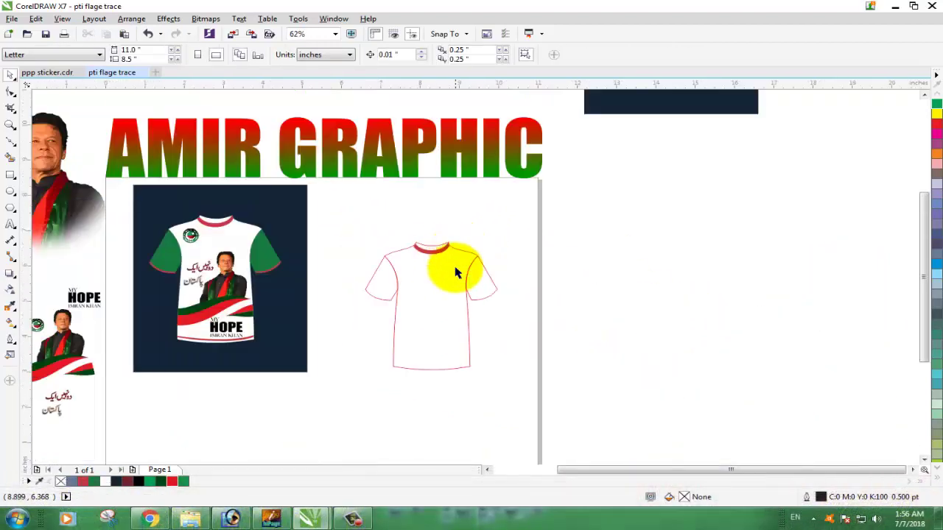
Place a copy of the mockup's navy background rectangle behind the new shirt outlines, and deselect it.
left_click(291, 329)
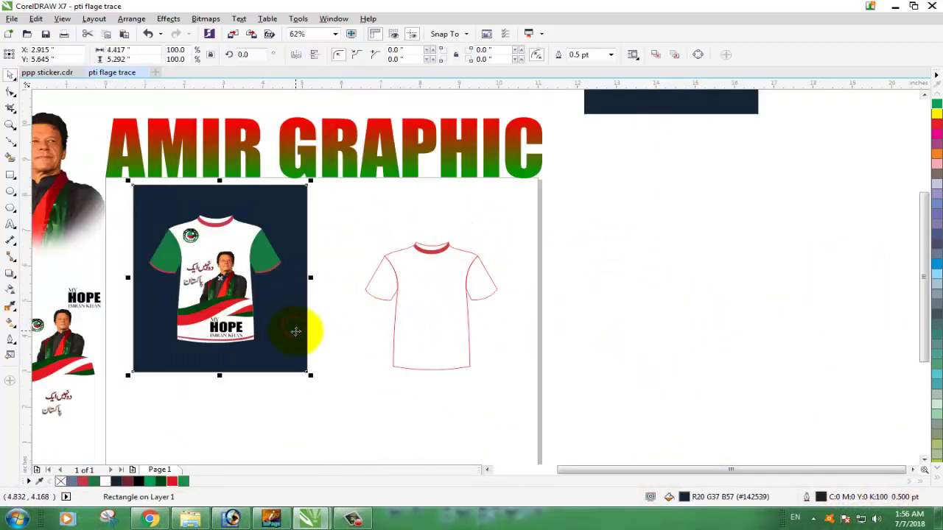
left_click_drag(295, 332, 502, 345)
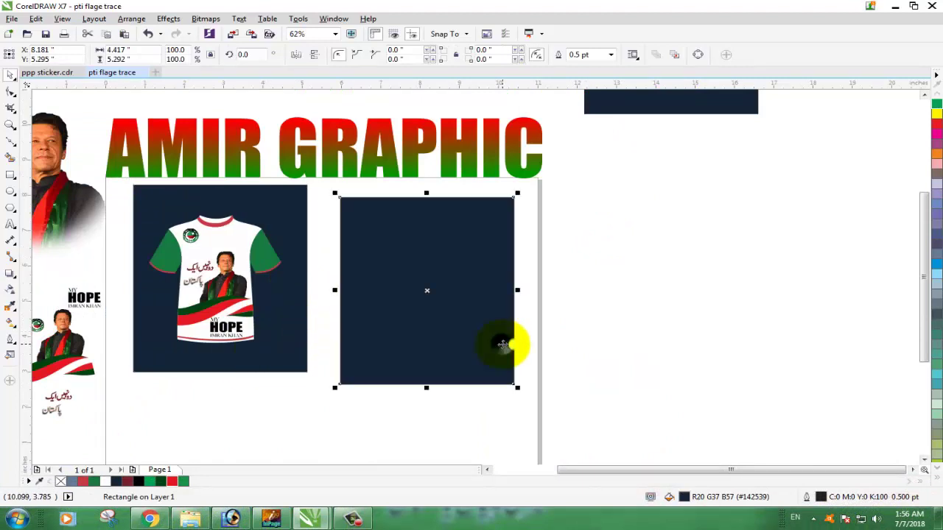
key("ctrl+Page_Down")
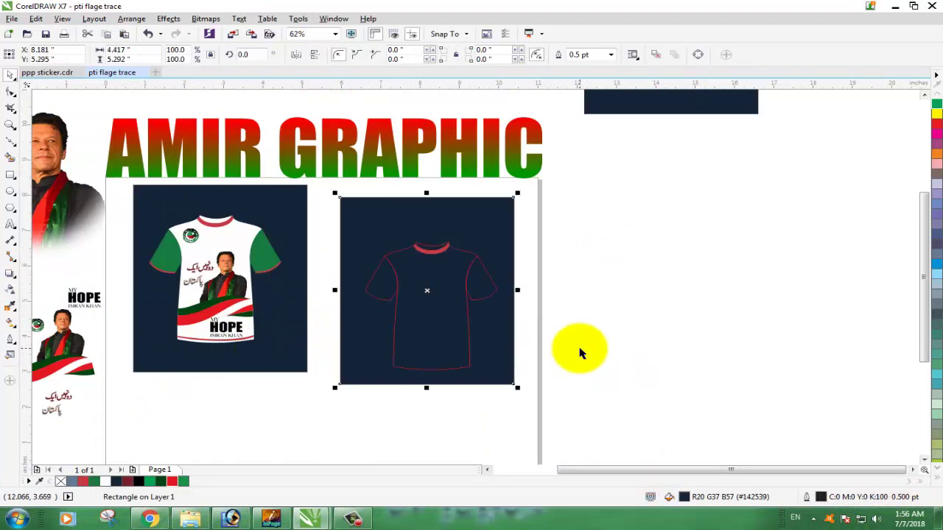
left_click(579, 352)
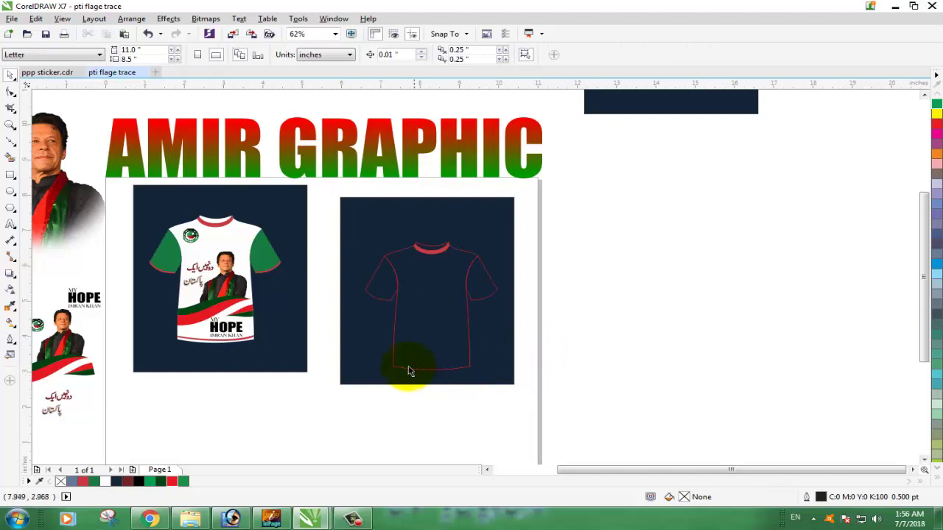
Fill the new shirt's body with white and deselect it.
scroll(405, 368, "up", 2)
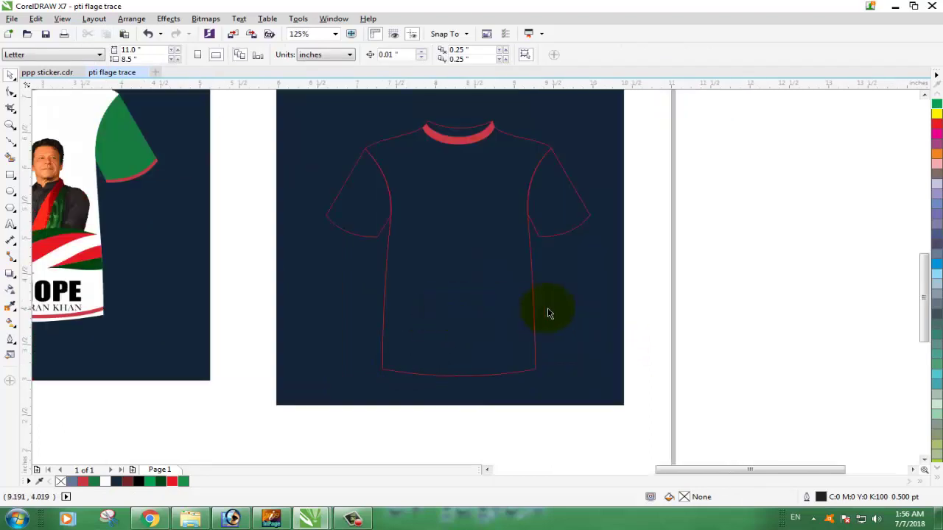
left_click(488, 307)
left_click(105, 481)
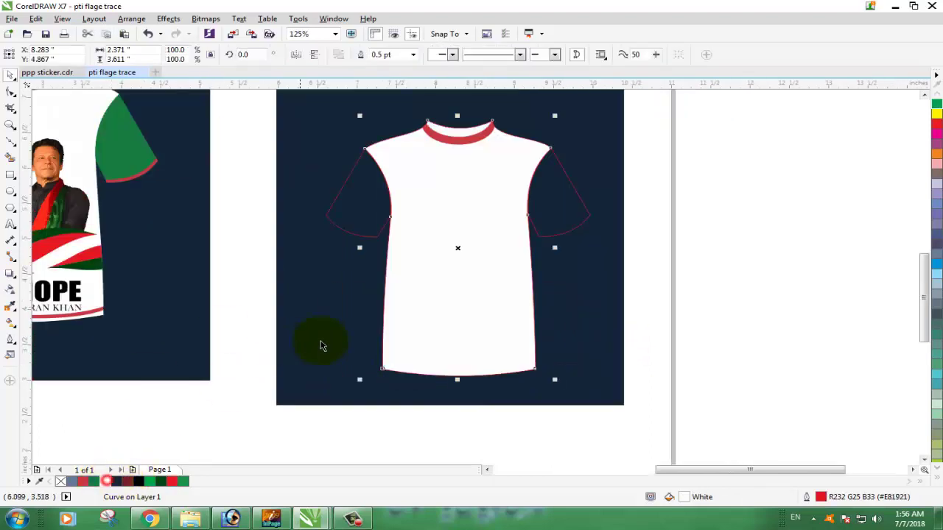
left_click(732, 267)
Select both sleeves of the new shirt and fill them with the green R22 G123 B63, and deselect them.
left_click(579, 213)
left_click(370, 214, "shift")
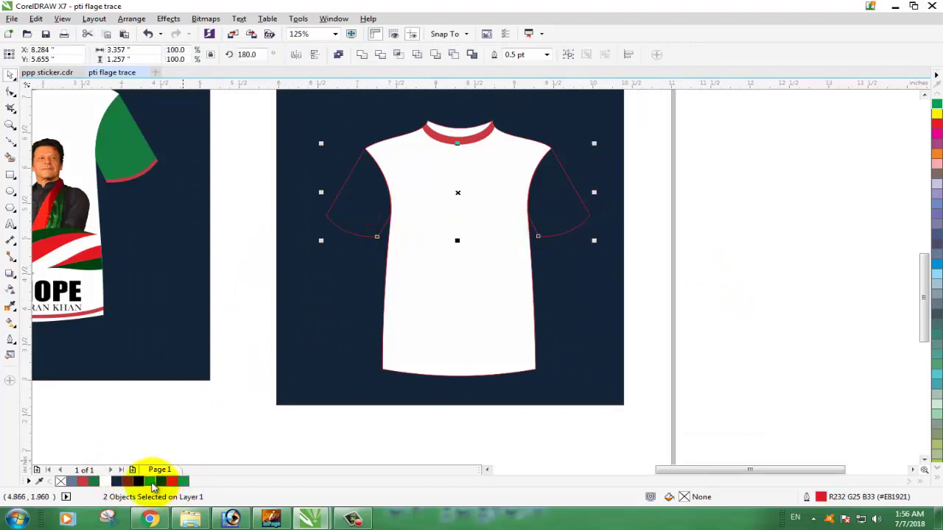
left_click_drag(179, 481, 178, 468)
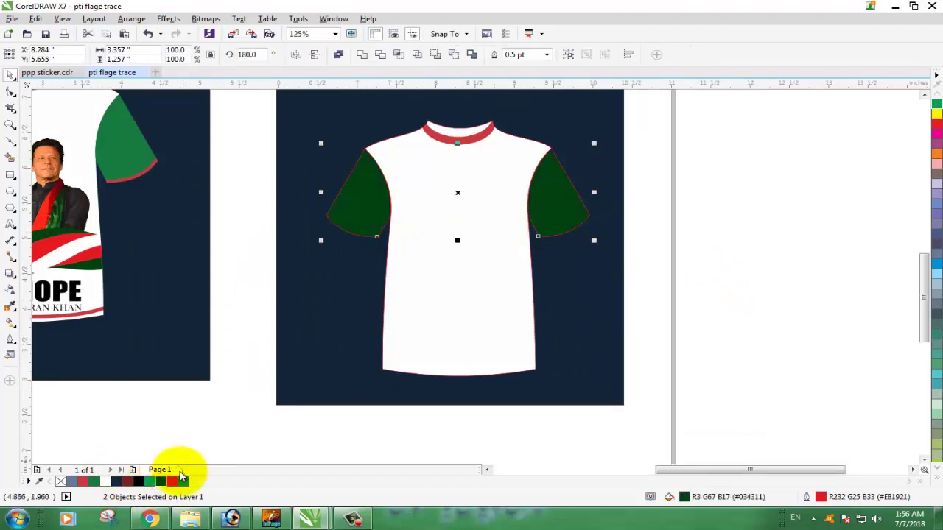
left_click(94, 483)
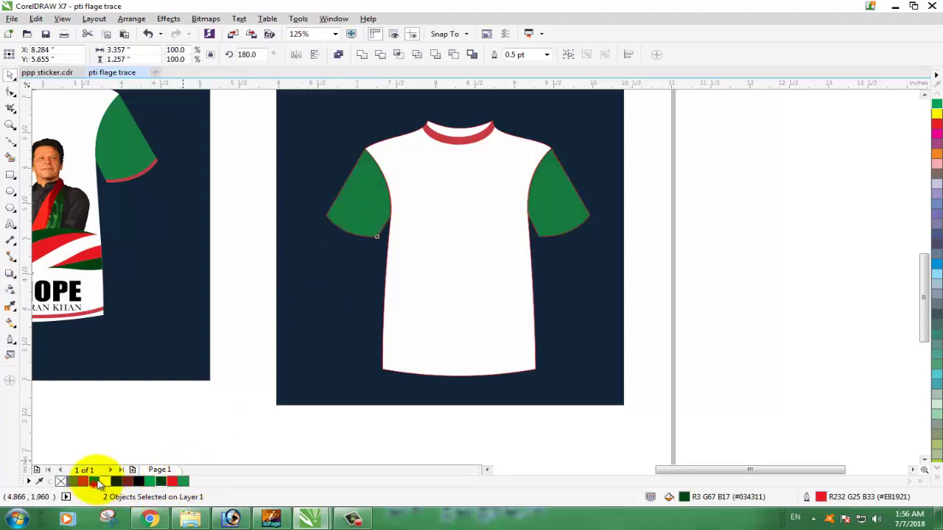
left_click(757, 252)
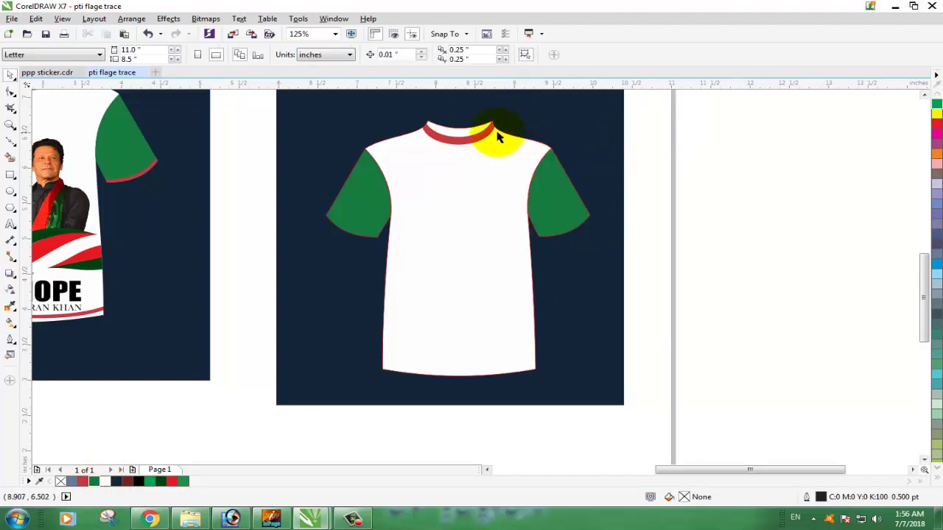
Recolor the new shirt's collar band with the red R232 G25 B33, and deselect it.
left_click(486, 136)
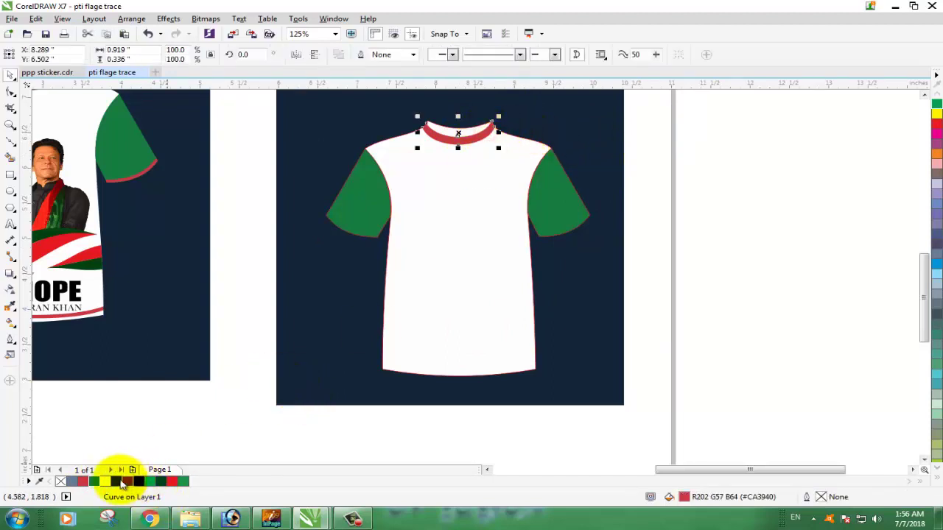
left_click(171, 483)
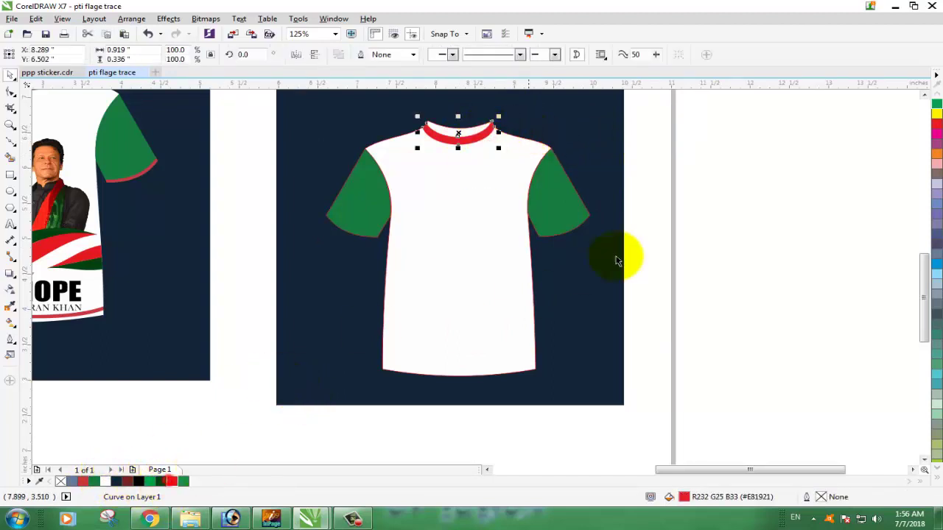
left_click(722, 236)
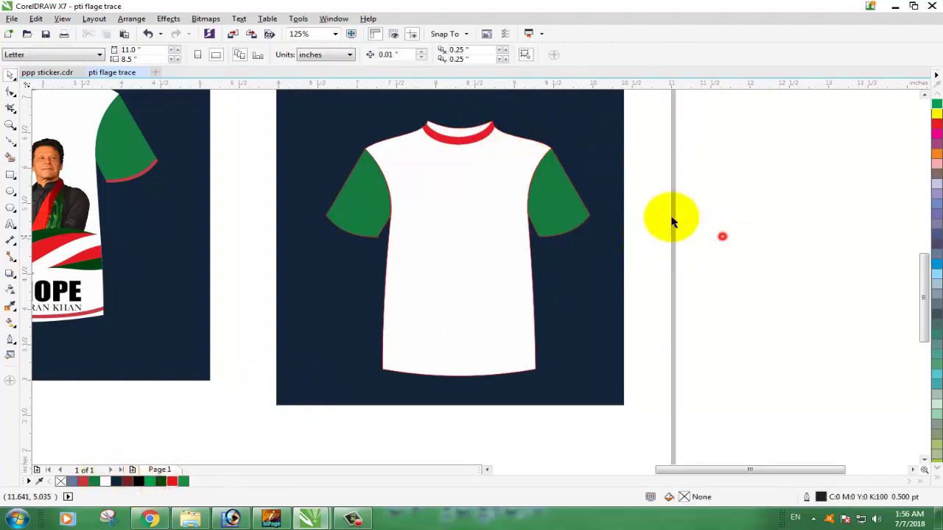
Remove the red outline from both sleeves and the body of the new shirt, and deselect everything.
left_click(568, 195)
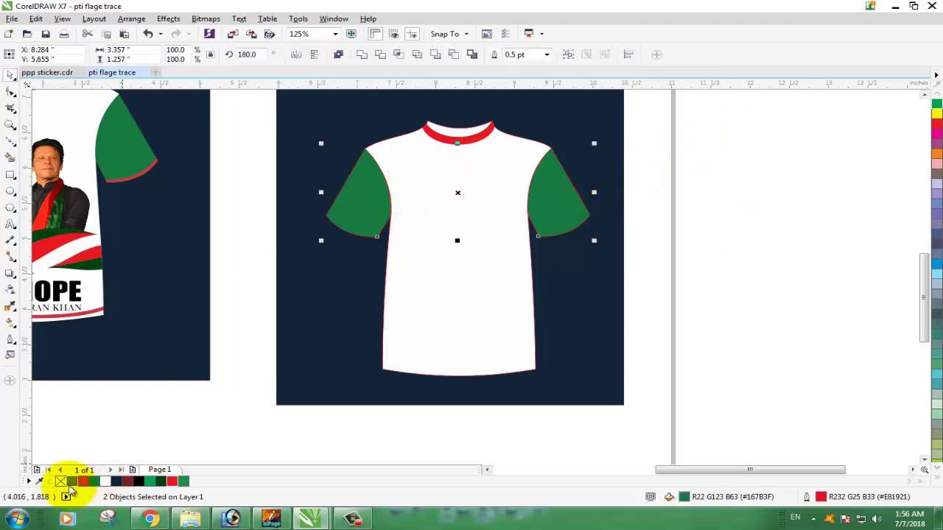
left_click(712, 251)
left_click(507, 291)
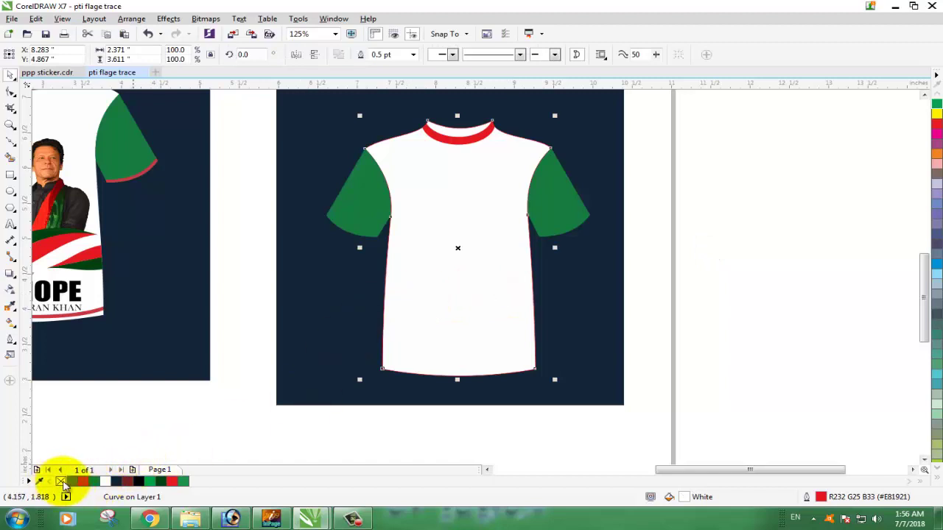
left_click(728, 324)
left_click(401, 352)
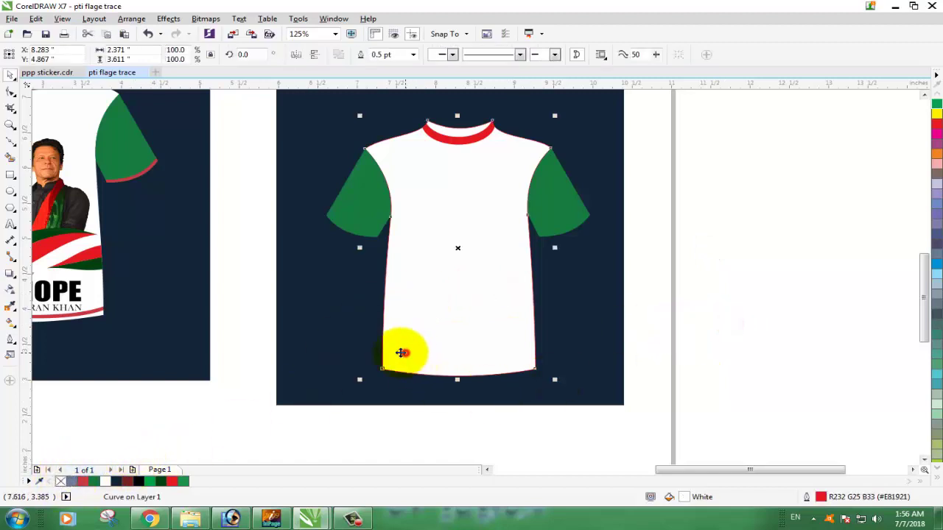
right_click(60, 481)
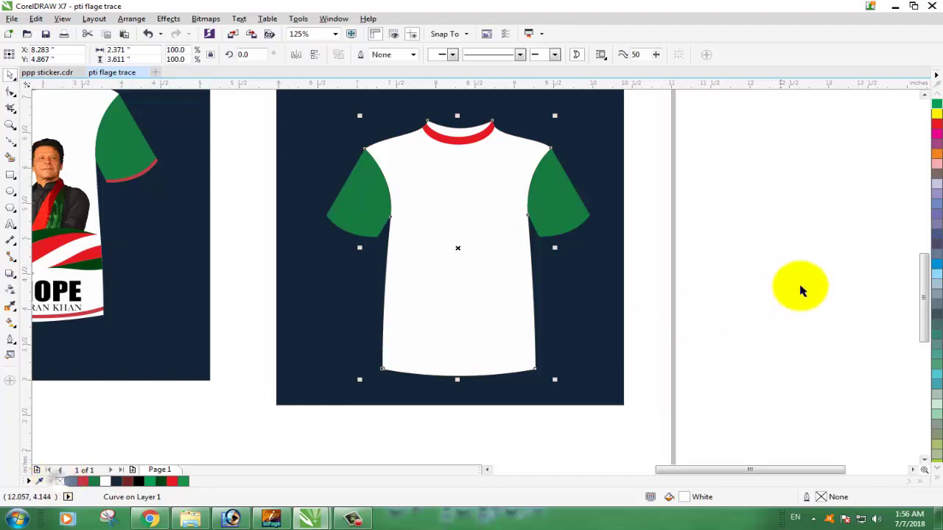
left_click(835, 273)
Copy the two red sleeve trims and the hem stripe from the reference shirt onto the new shirt.
scroll(519, 251, "down", 2)
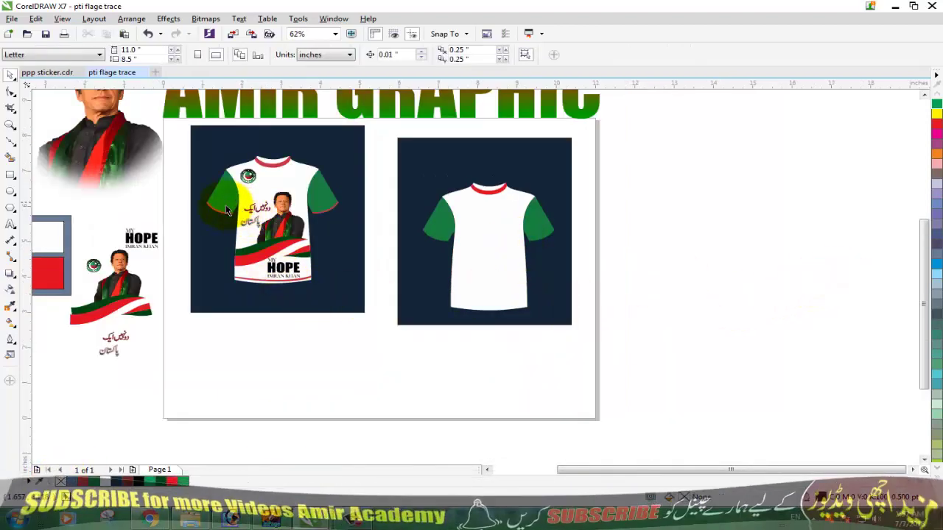
scroll(225, 206, "up", 2)
left_click(225, 213)
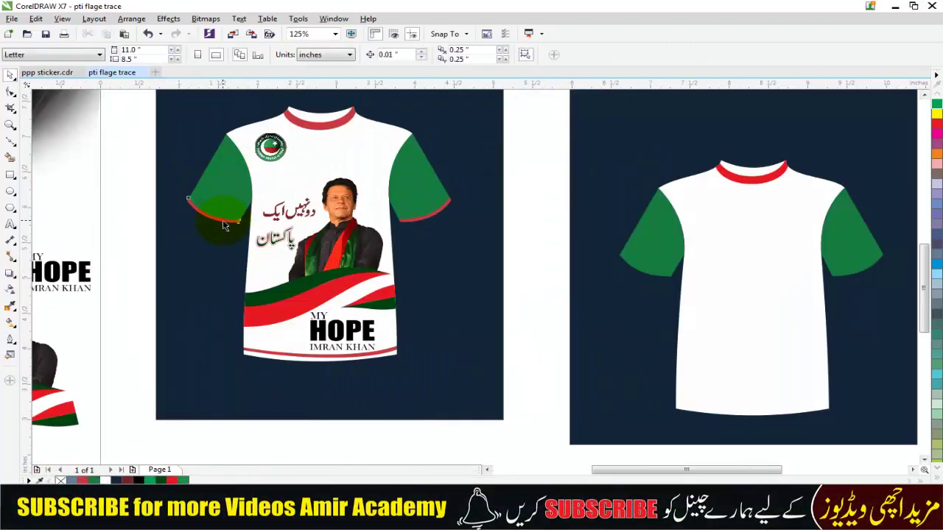
left_click(427, 215, "shift")
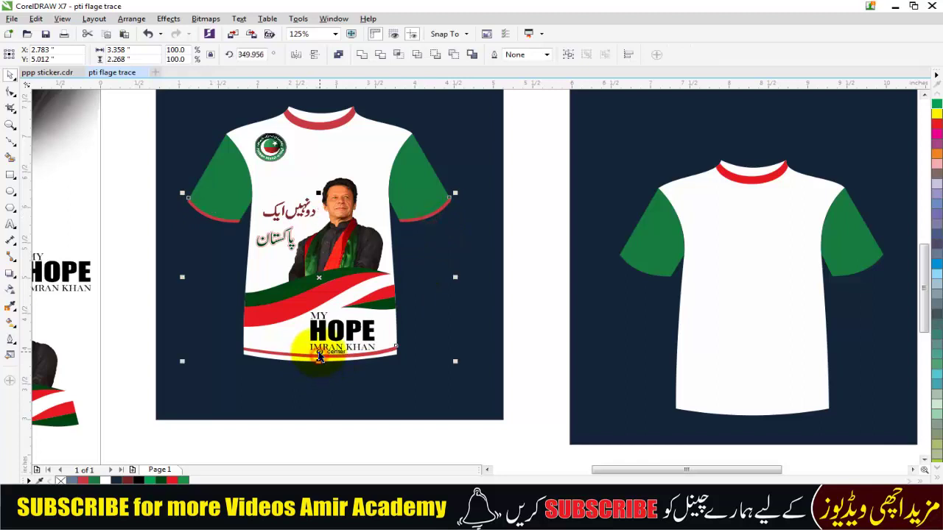
scroll(318, 356, "down", 2)
left_click_drag(333, 321, 534, 342)
left_click(715, 381)
scroll(516, 370, "up", 4)
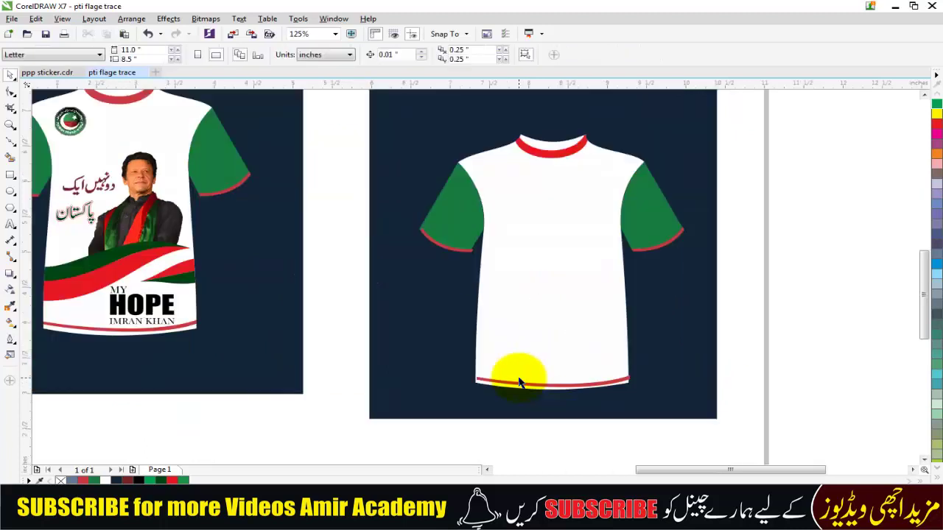
Shift the copied hem stripe slightly sideways so its ends meet both side edges of the new shirt's body.
scroll(529, 401, "up", 2)
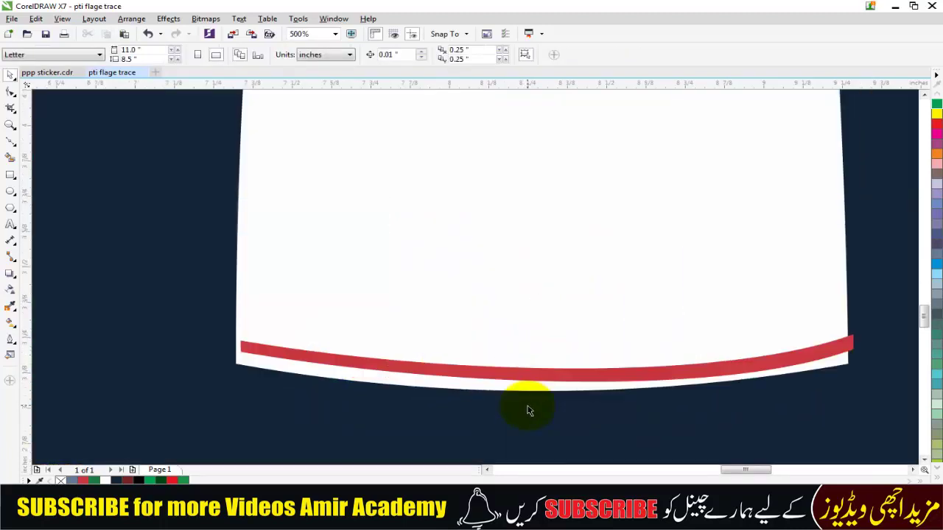
left_click(525, 376)
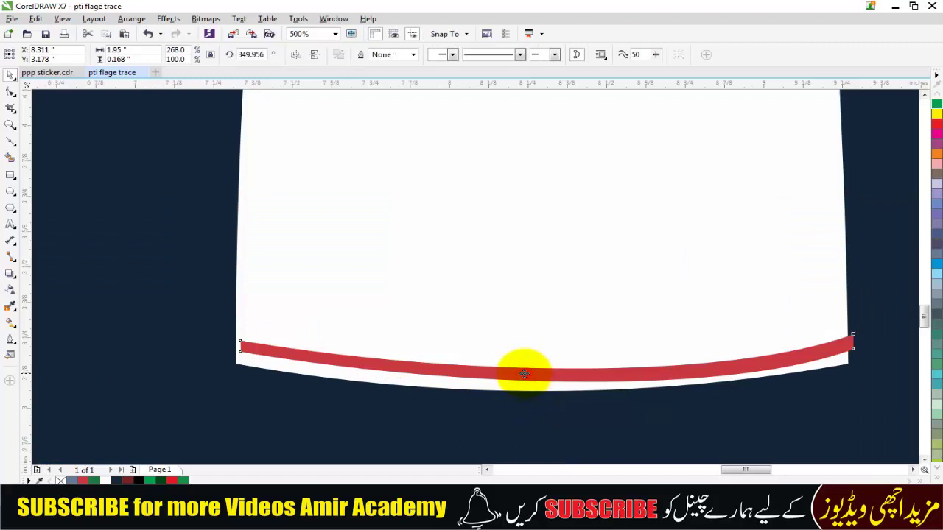
scroll(519, 376, "down", 4)
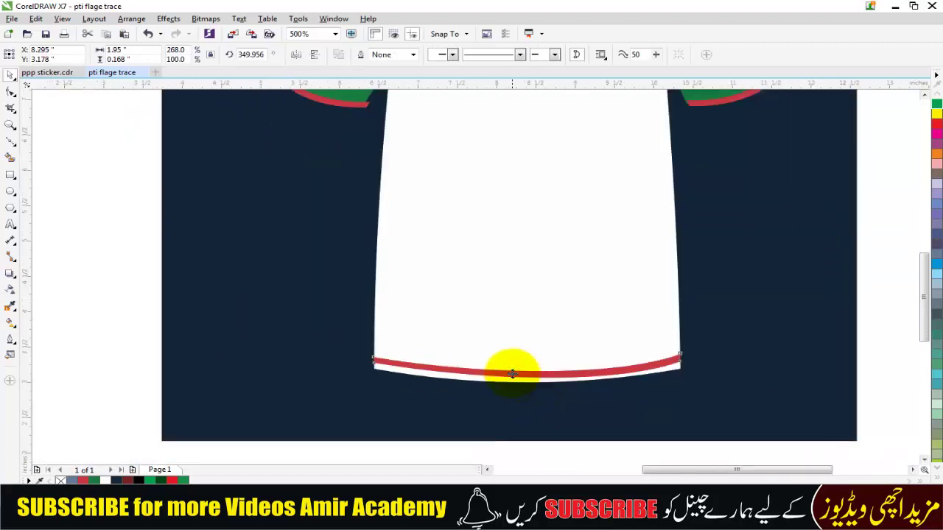
Align the red trim with the lower edge of the new shirt's right-hand sleeve.
scroll(644, 237, "up", 6)
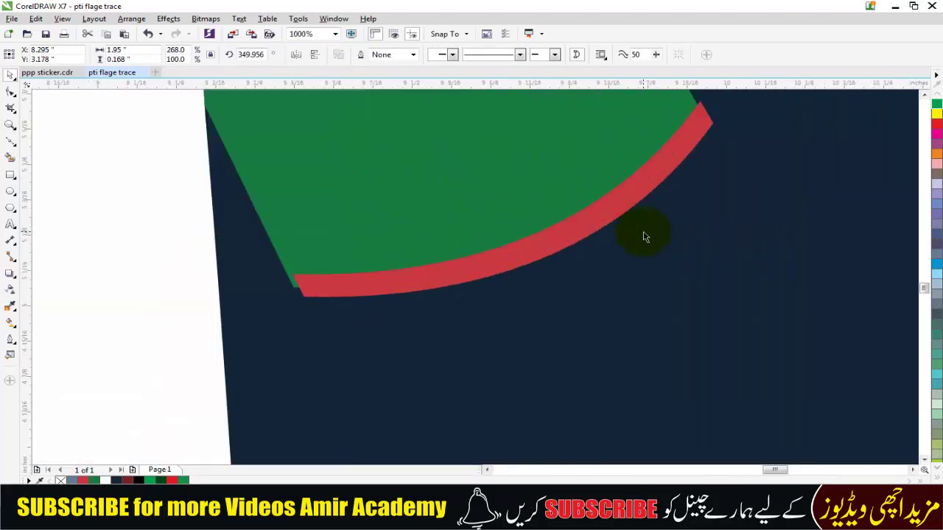
left_click(602, 222)
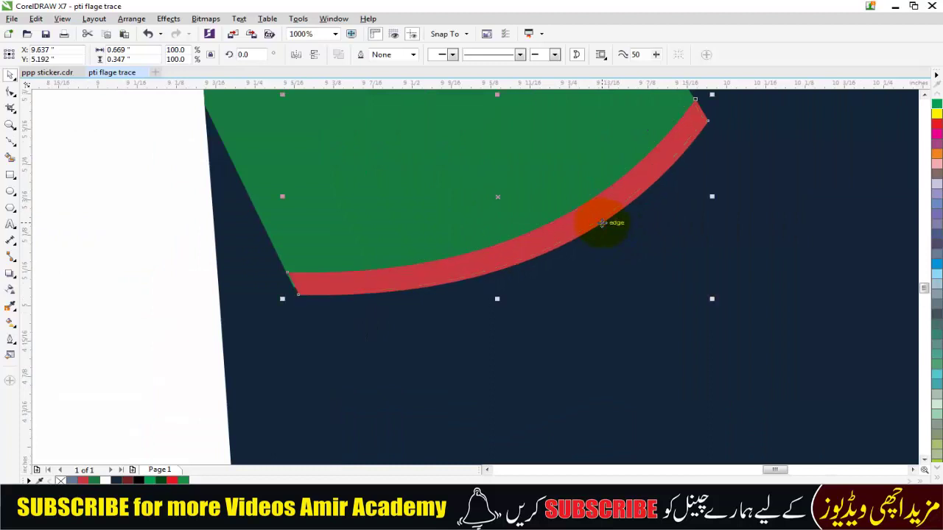
mouse_move(602, 222)
left_mouse_down()
mouse_move(665, 309)
mouse_move(592, 218)
left_mouse_up()
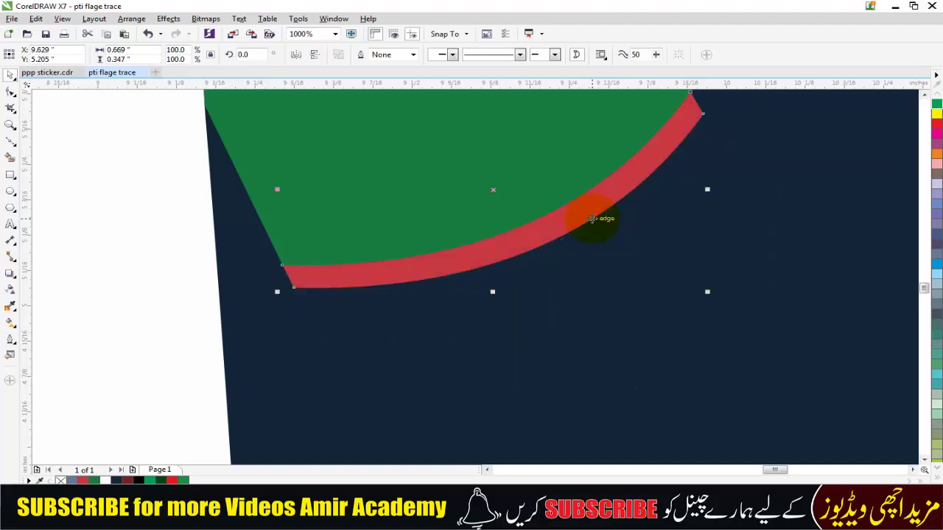
scroll(591, 219, "down", 4)
Fit the red trim to the lower edge of the left-hand sleeve and delete the spare duplicate trim below it.
scroll(88, 212, "up", 4)
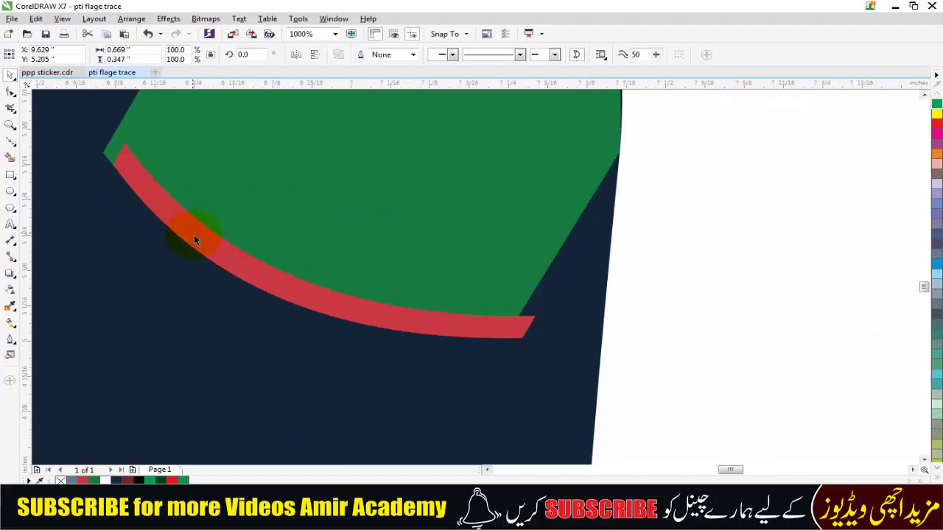
left_click_drag(193, 238, 260, 271)
right_click(259, 271)
scroll(271, 285, "down", 1)
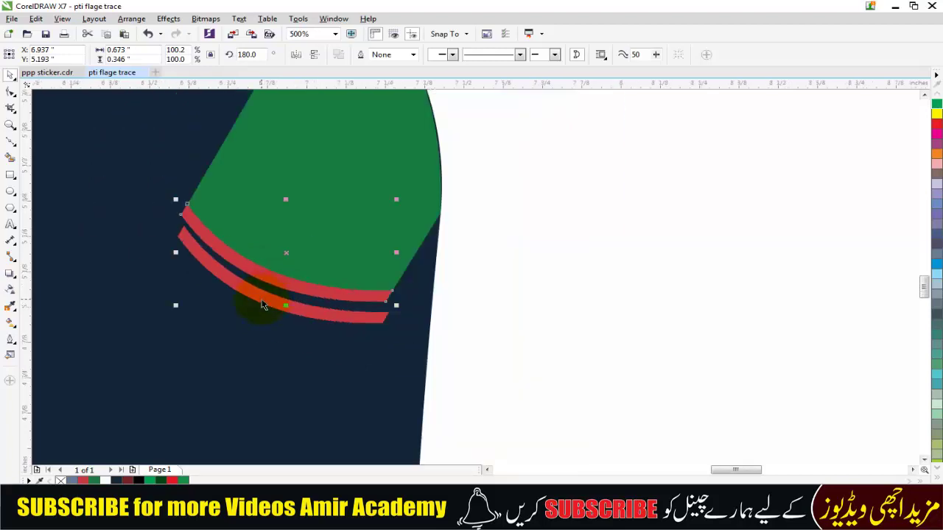
left_click_drag(262, 305, 237, 380)
key("Delete")
scroll(238, 381, "down", 3)
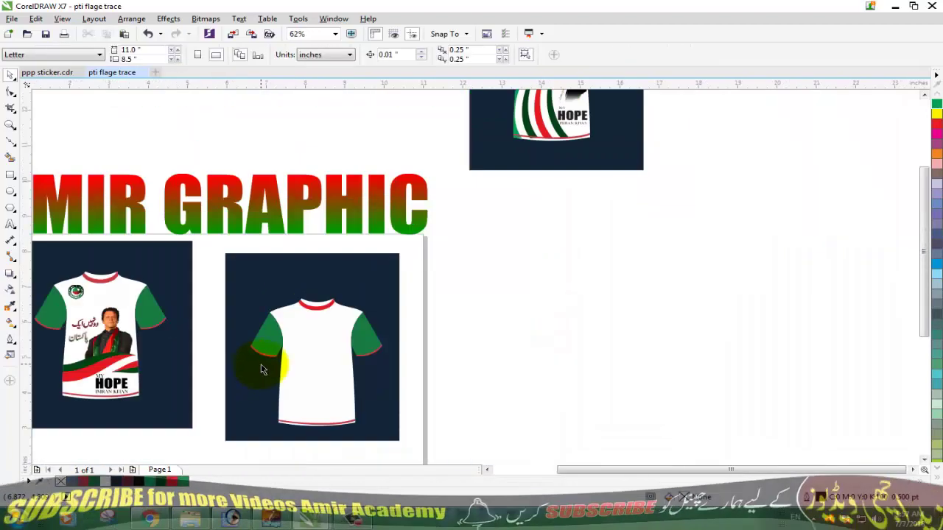
Recolor the hem stripe and both sleeve trims of the new shirt with the collar's bright red, and deselect them.
scroll(289, 437, "up", 1)
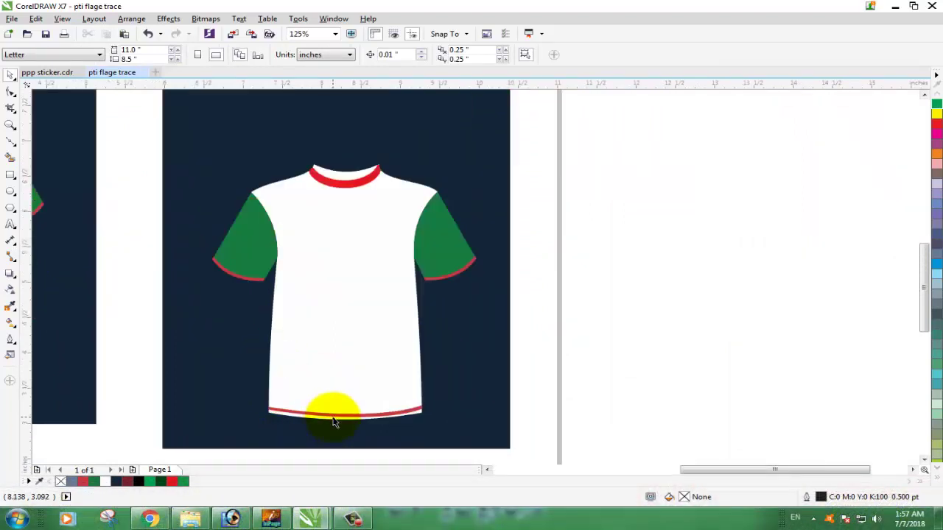
left_click(333, 419)
left_click(243, 278, "shift")
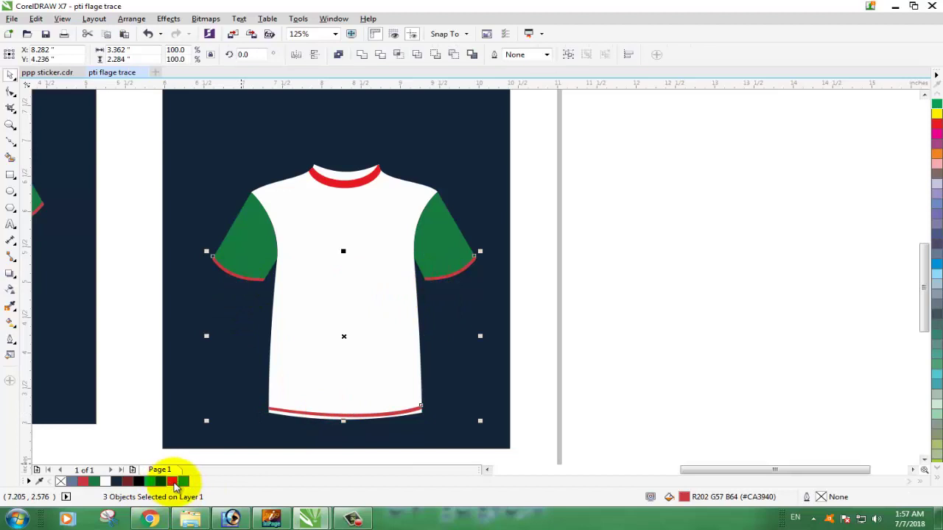
left_click(664, 324)
Inspect the new shirt's collar, sleeve trims and hem stripe up close and against the reference shirt.
scroll(368, 319, "down", 1)
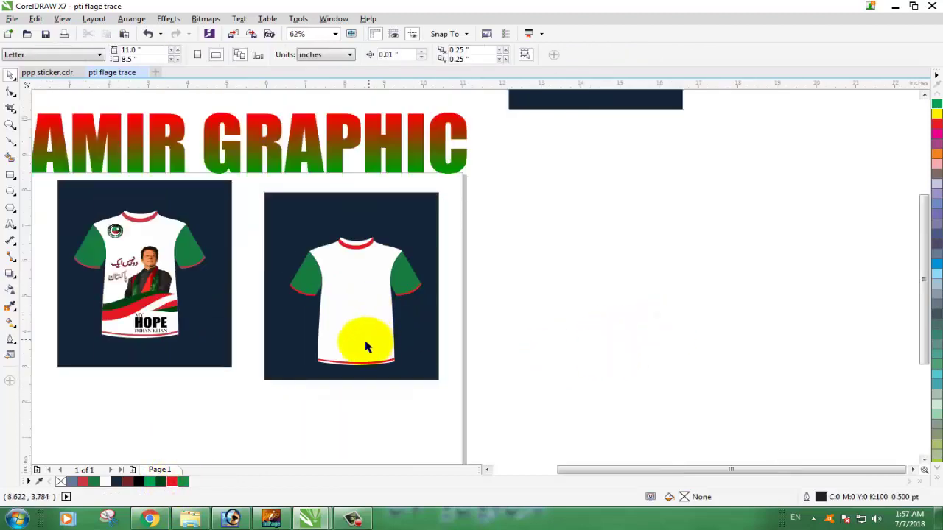
key("z")
left_click_drag(252, 192, 471, 426)
left_click_drag(290, 115, 593, 420)
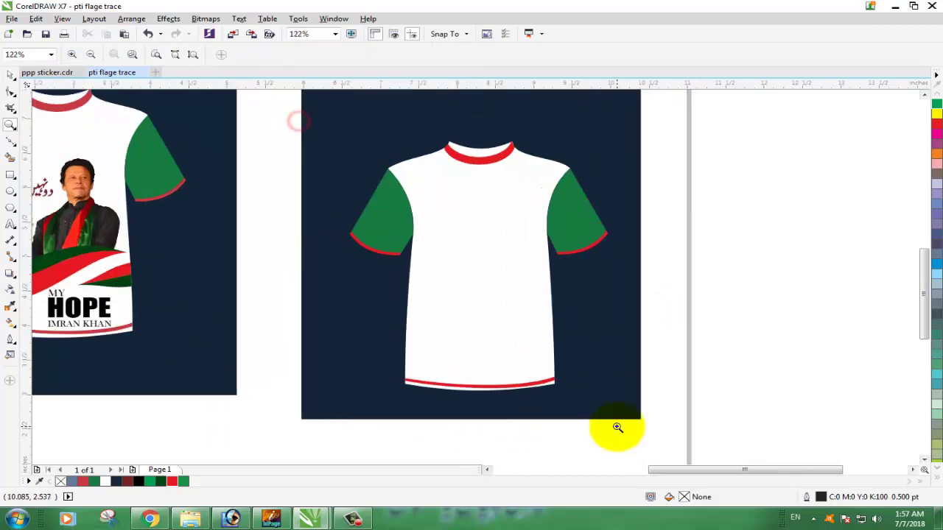
left_click_drag(423, 263, 604, 421)
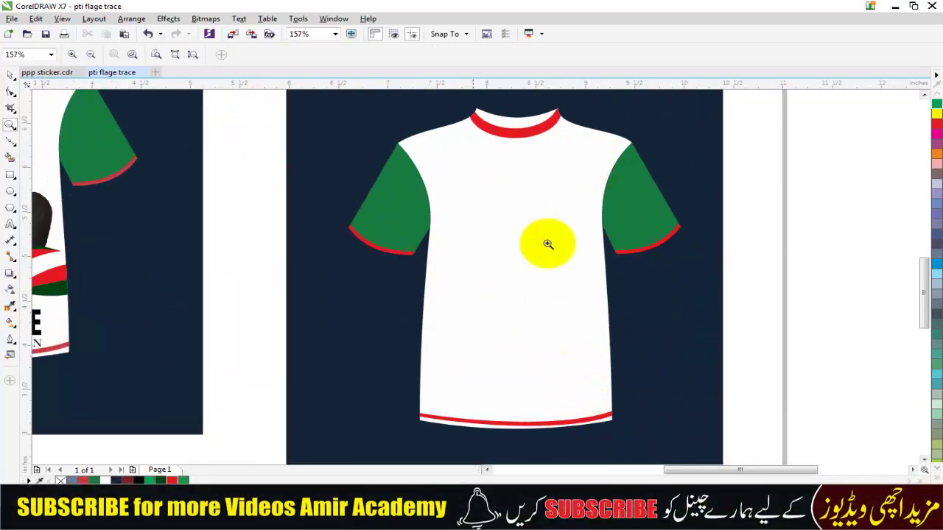
left_click(9, 74)
left_click(236, 175)
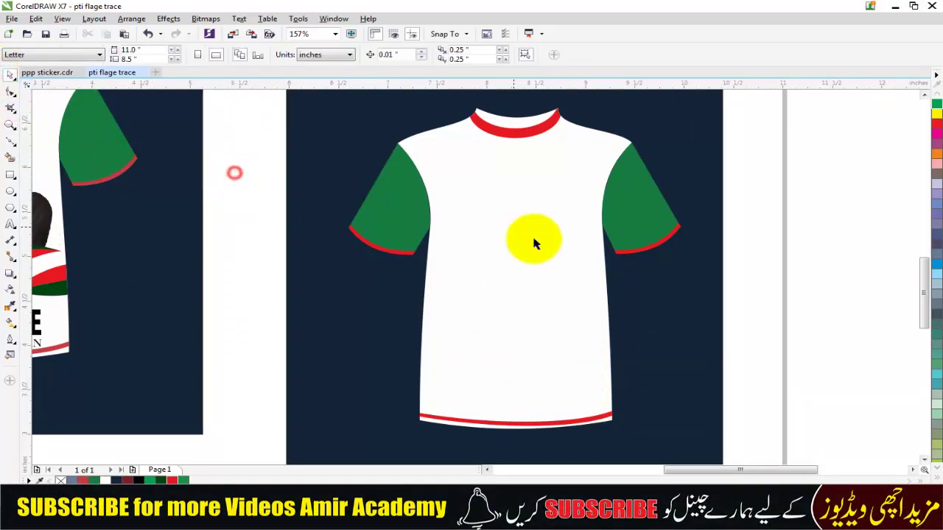
scroll(533, 305, "down", 2)
scroll(520, 291, "down", 3)
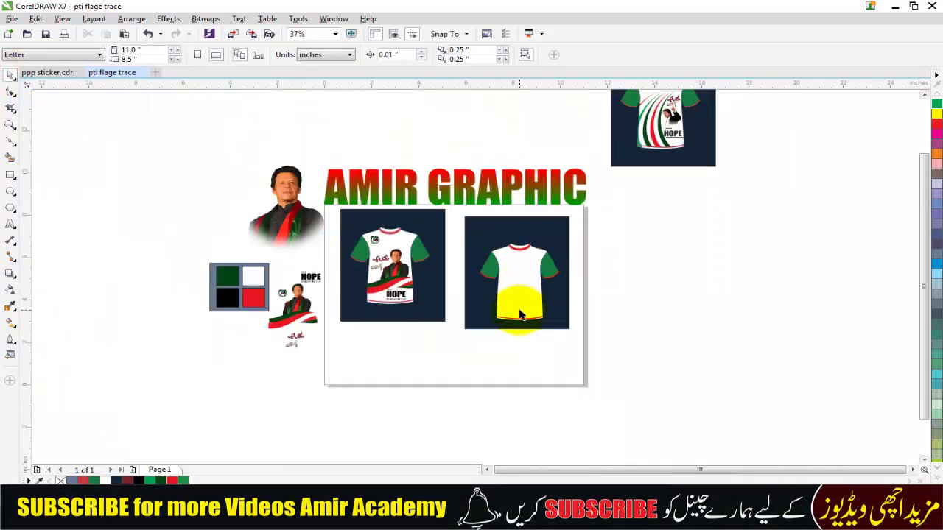
Copy the logo, portrait with flag wave, HOPE lettering and Urdu slogan from beside the page to near the new shirt.
scroll(284, 341, "up", 2)
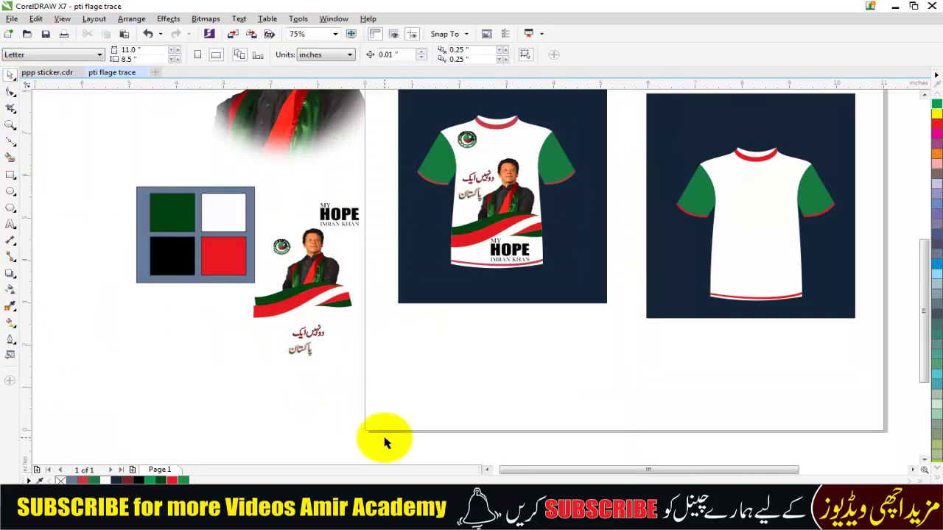
left_click_drag(384, 443, 230, 160)
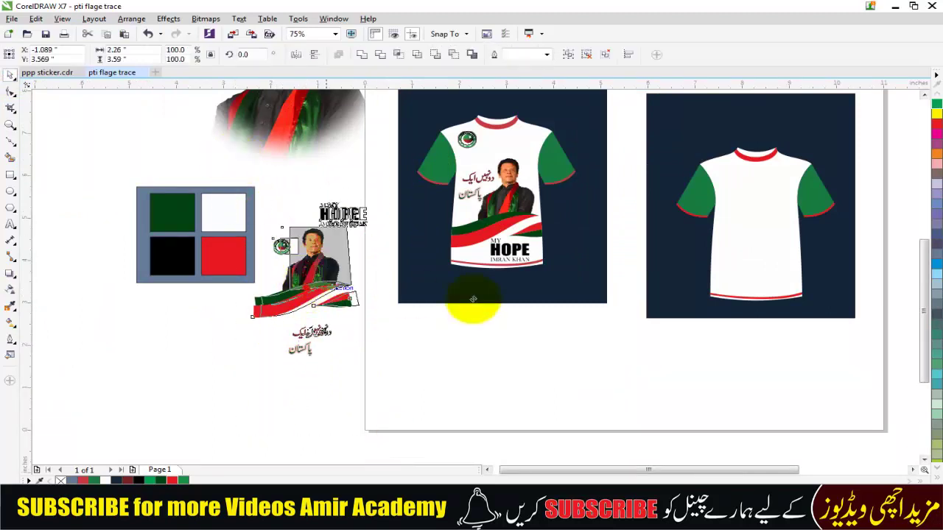
left_click_drag(473, 298, 642, 343)
left_click_drag(747, 470, 806, 466)
scroll(606, 406, "up", 2)
scroll(551, 396, "down", 2)
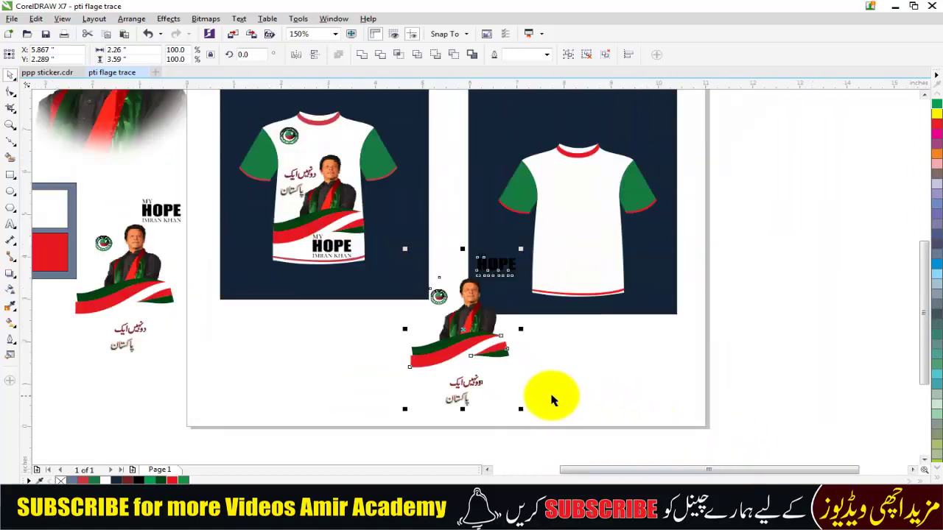
left_click(738, 333)
Move the copied portrait with its flag wave onto the new shirt's body so the wave spans both side edges.
left_click(475, 340)
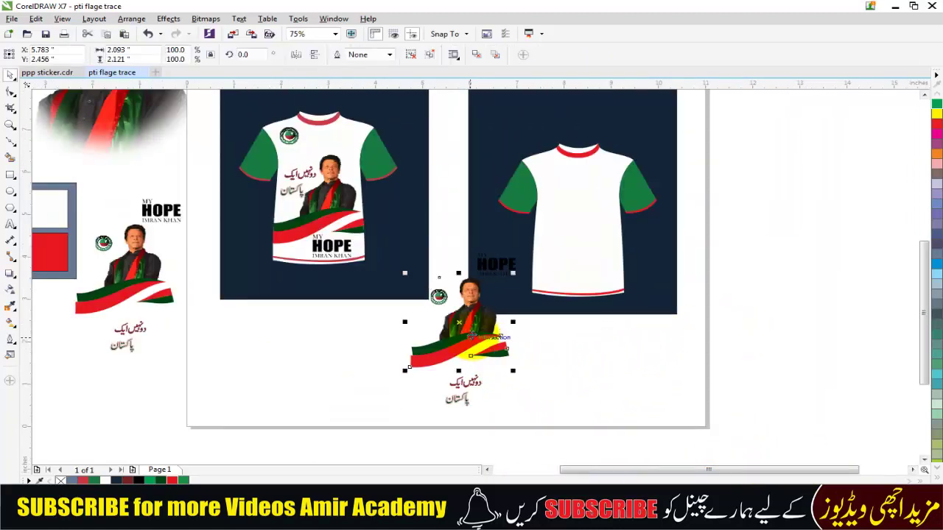
left_click_drag(471, 333, 594, 238)
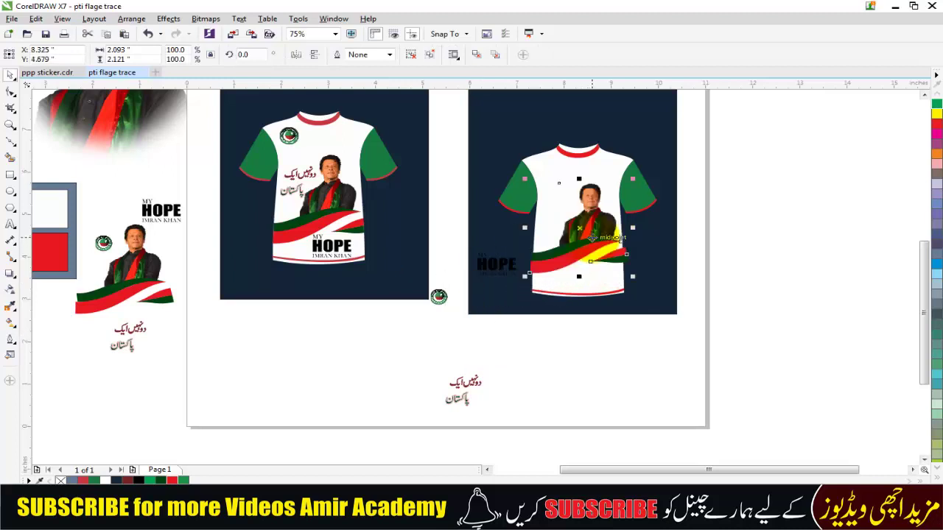
scroll(598, 237, "up", 2)
scroll(604, 238, "up", 2)
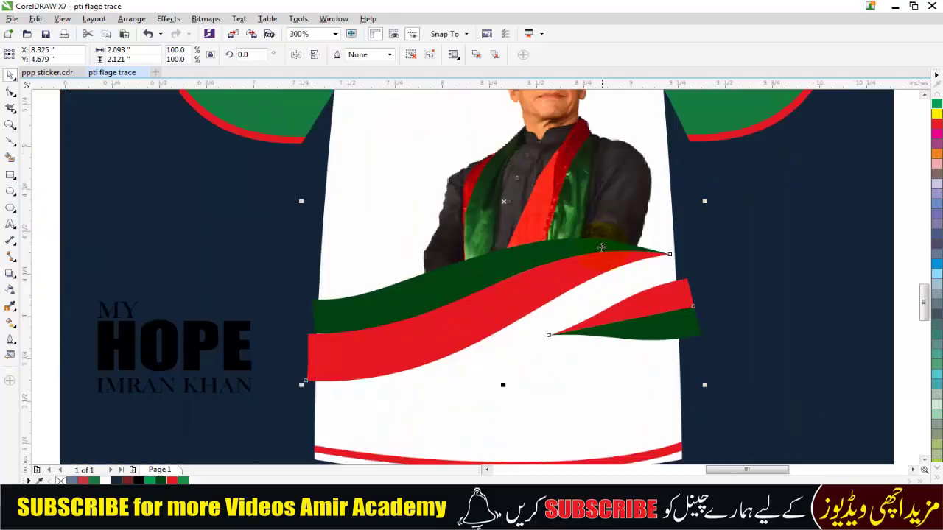
left_click_drag(591, 253, 584, 255)
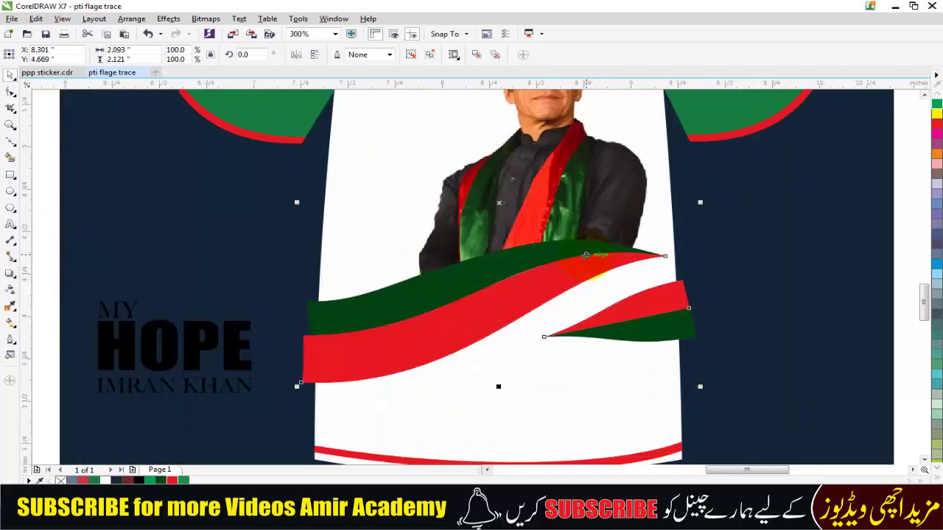
PowerClip the portrait and flag wave inside the new shirt's white body, and deselect it.
scroll(539, 263, "down", 2)
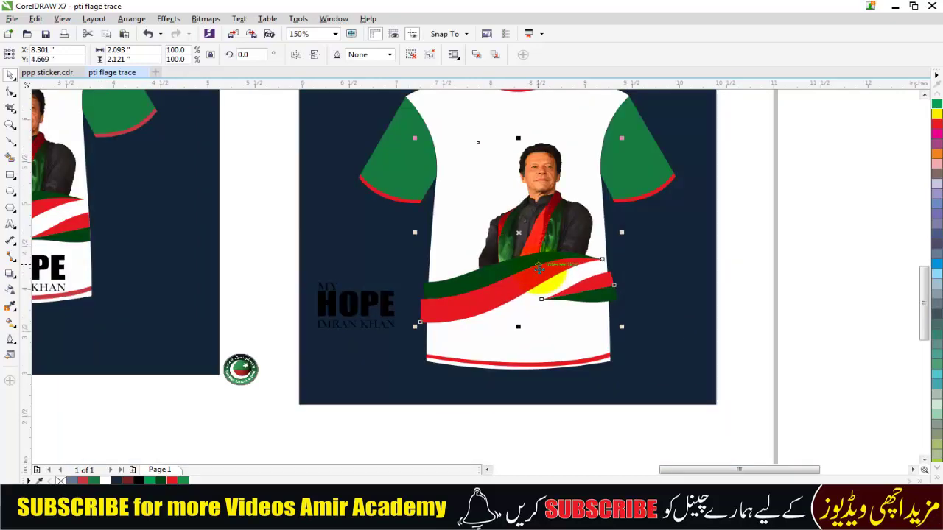
left_click_drag(539, 268, 541, 246)
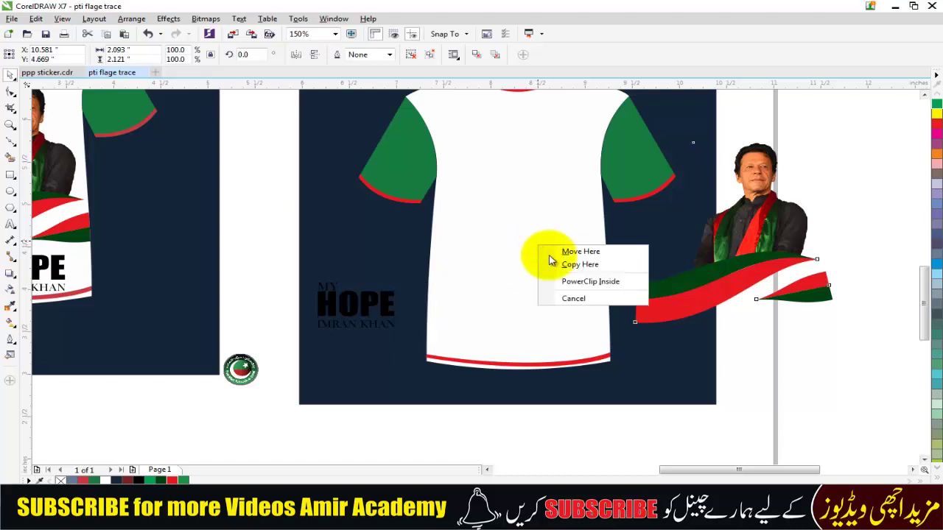
left_click(589, 280)
left_click(814, 244)
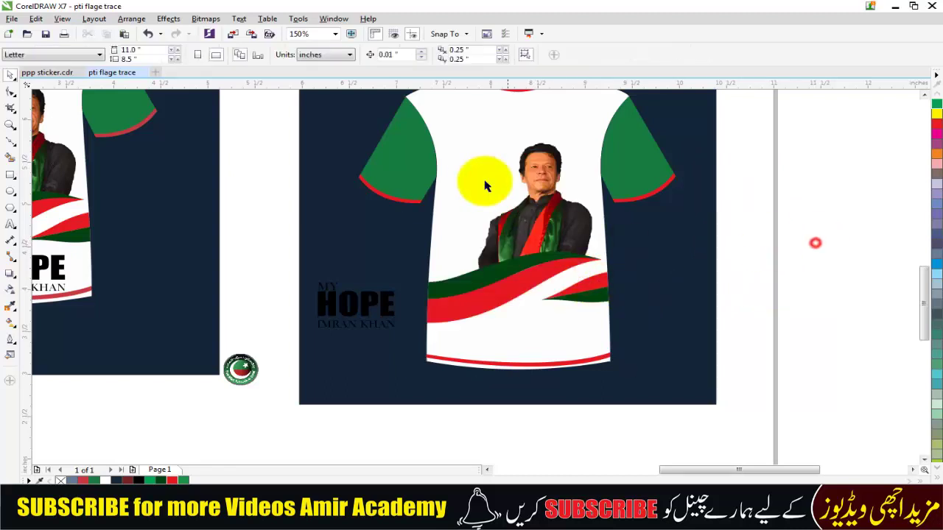
Examine the copied party logo up close and compare the new shirt with the reference shirt.
scroll(483, 185, "down", 2)
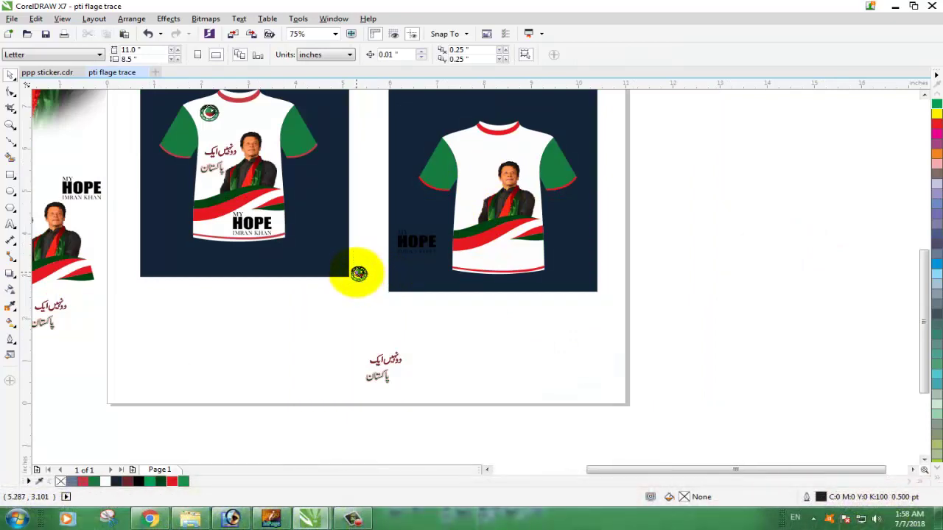
key("z")
left_click_drag(326, 243, 378, 307)
left_click_drag(373, 172, 543, 333)
left_click_drag(274, 125, 597, 385)
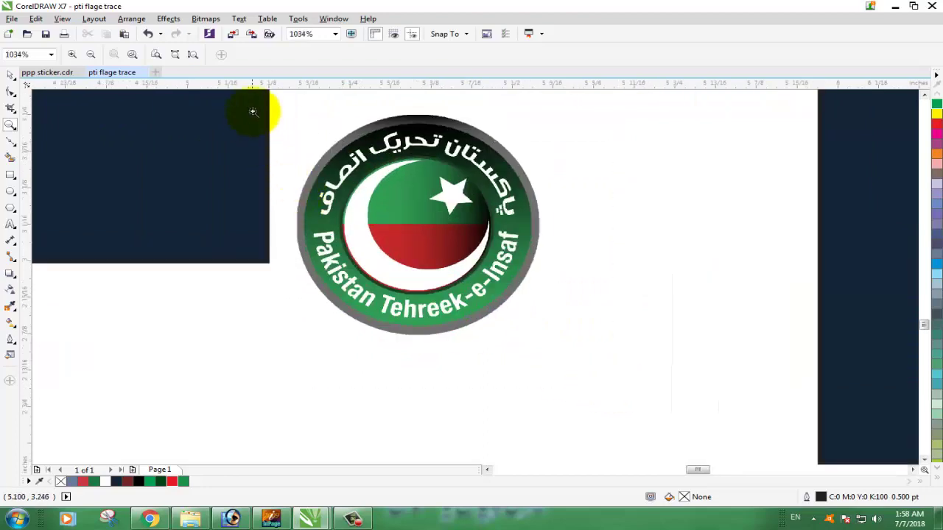
left_click_drag(263, 95, 573, 374)
scroll(414, 291, "down", 5)
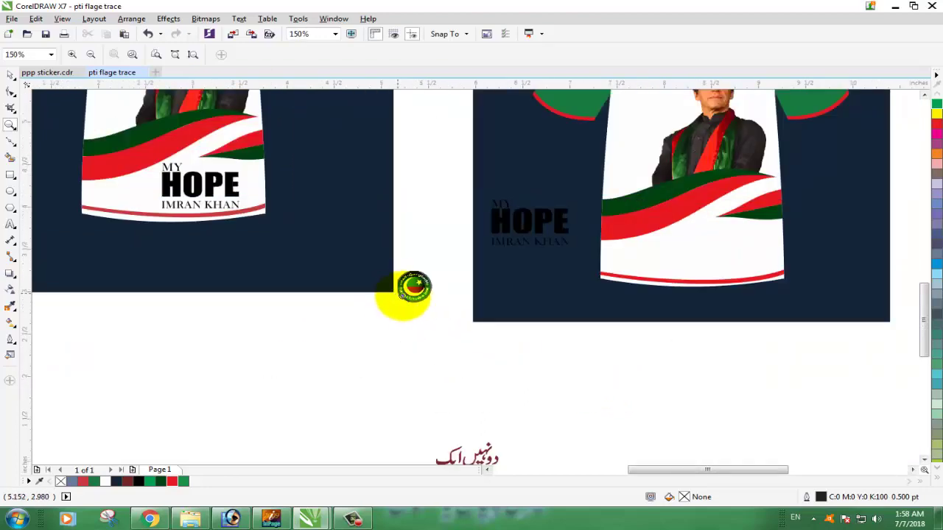
scroll(414, 287, "down", 3)
left_click(472, 228)
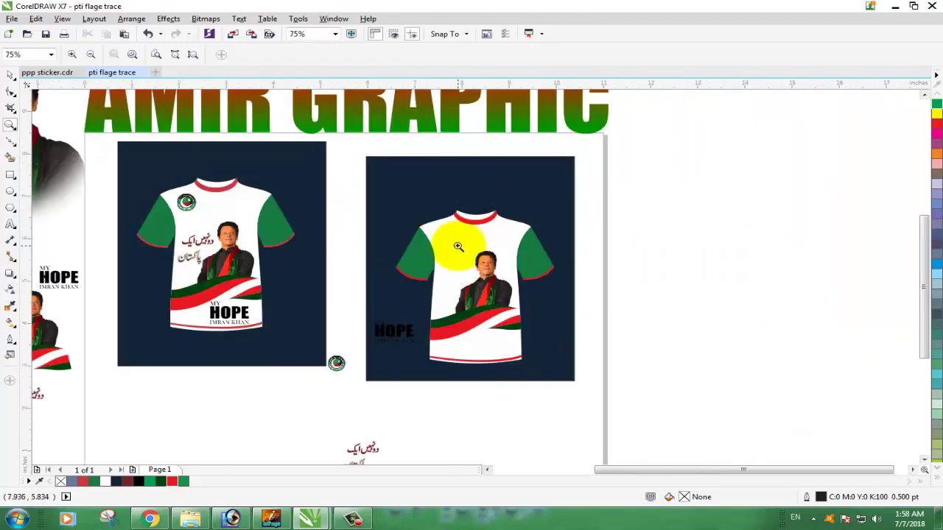
left_click_drag(356, 167, 558, 437)
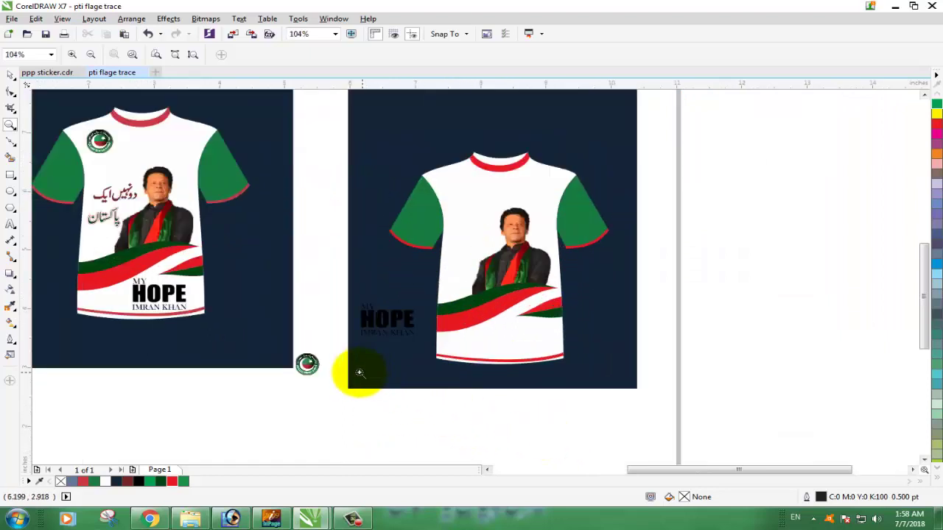
Move the copied party logo onto the upper left chest of the new shirt and deselect it.
left_click(11, 74)
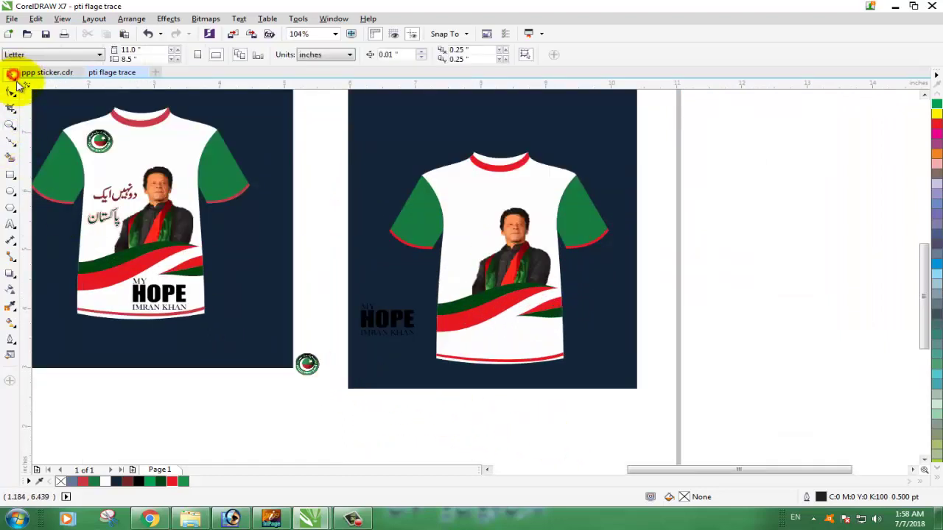
left_click_drag(307, 364, 457, 186)
left_click(719, 296)
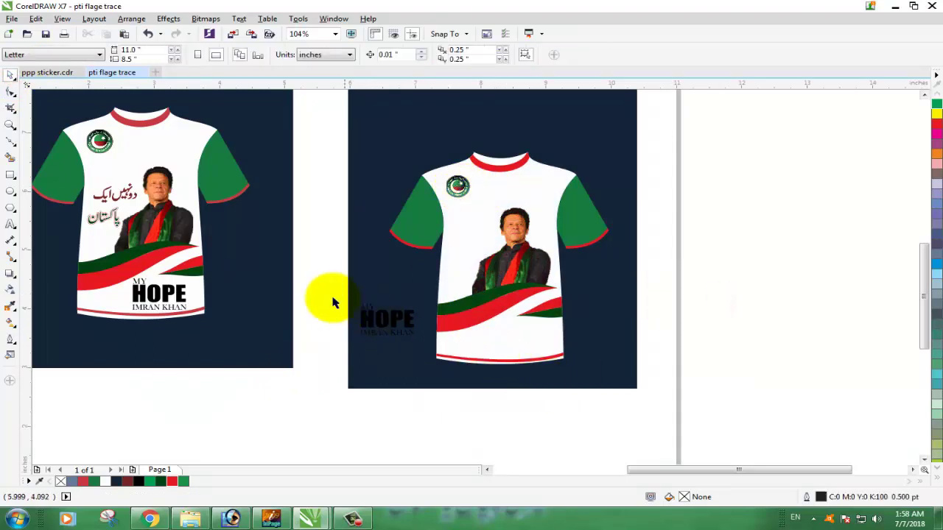
Move the copied MY HOPE lettering onto the new shirt's lower body beneath the flag wave, shifting it slightly right.
left_click_drag(313, 288, 441, 352)
left_click_drag(388, 320, 517, 337)
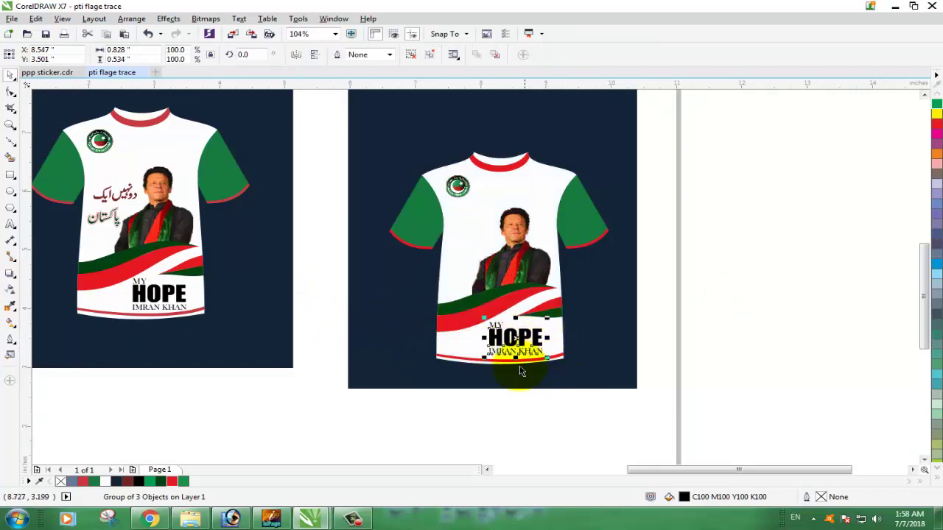
scroll(519, 366, "up", 3)
scroll(579, 280, "down", 1)
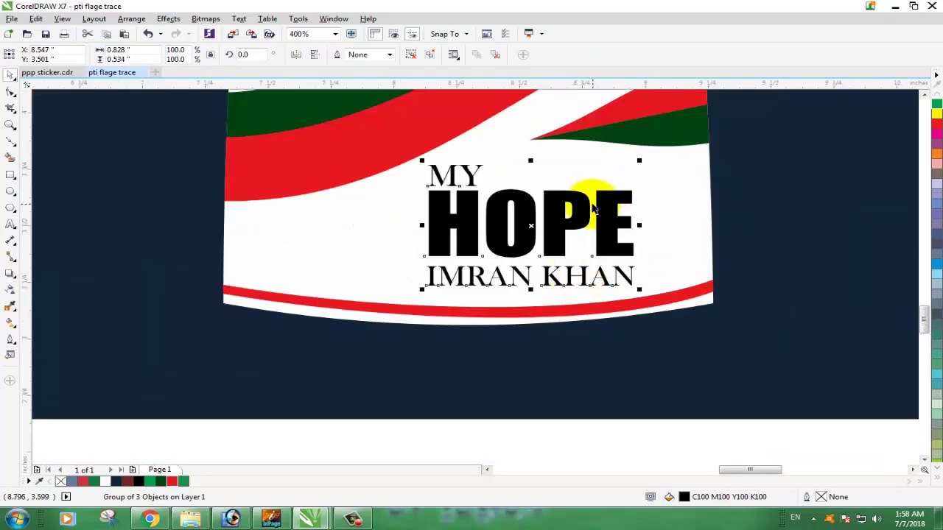
left_click_drag(575, 221, 582, 219)
scroll(536, 193, "down", 2)
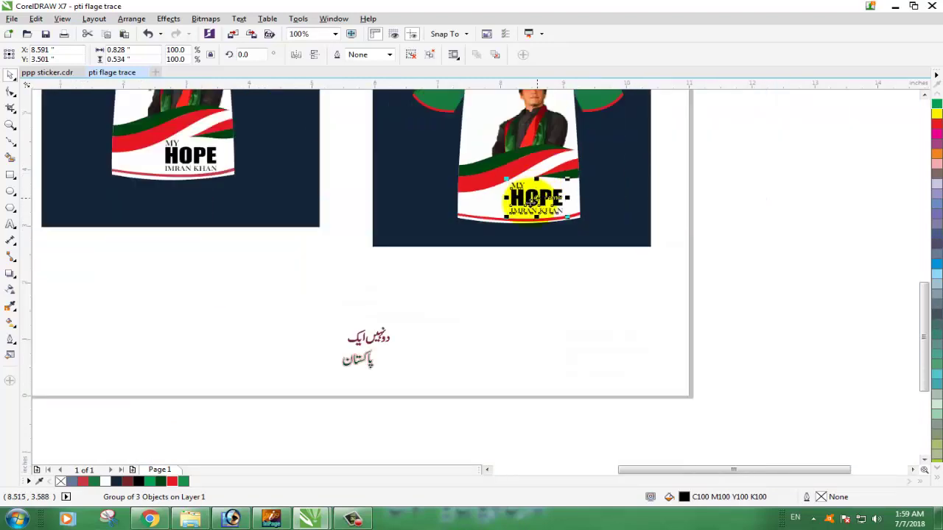
Move the copied Urdu slogan onto the new shirt's chest, between the left sleeve and the portrait's face.
left_click(924, 96)
left_click(924, 96)
left_click(924, 96)
scroll(514, 377, "down", 1)
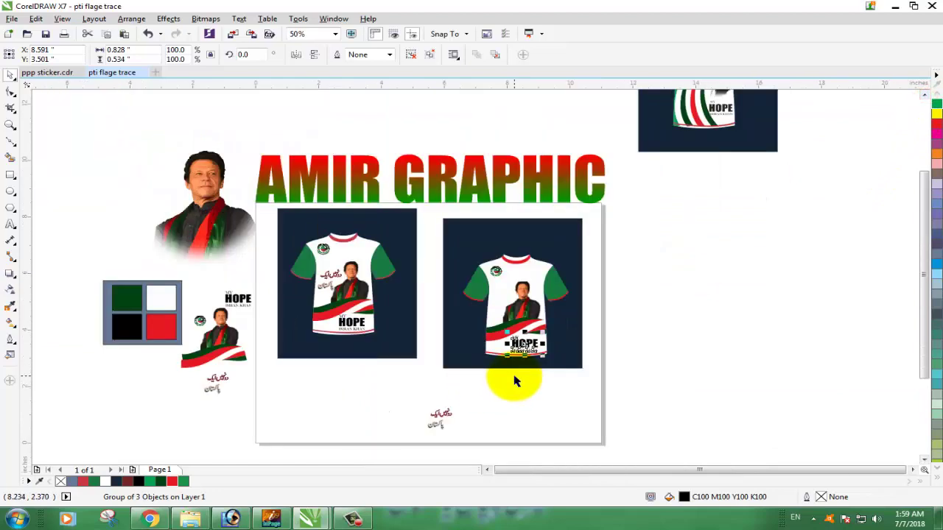
left_click_drag(403, 402, 474, 446)
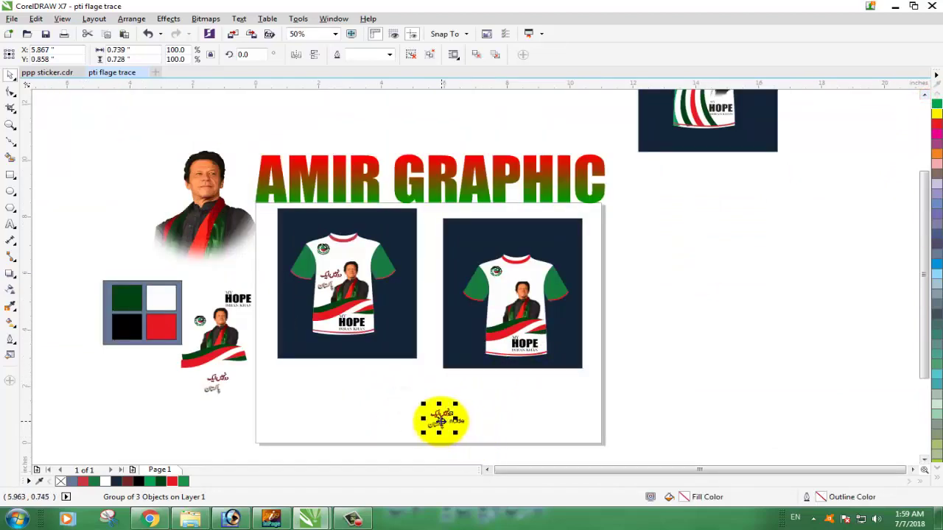
left_click_drag(442, 417, 503, 294)
scroll(503, 294, "up", 3)
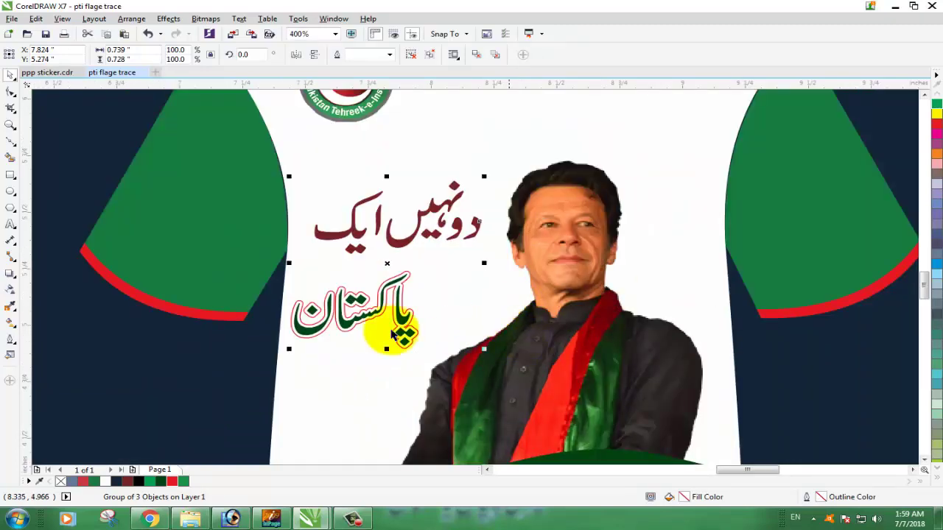
left_click(207, 358)
left_click_drag(375, 310, 397, 308)
Ungroup the Urdu slogan into separate objects, and undo the trial move of the green lower word.
left_click(410, 56)
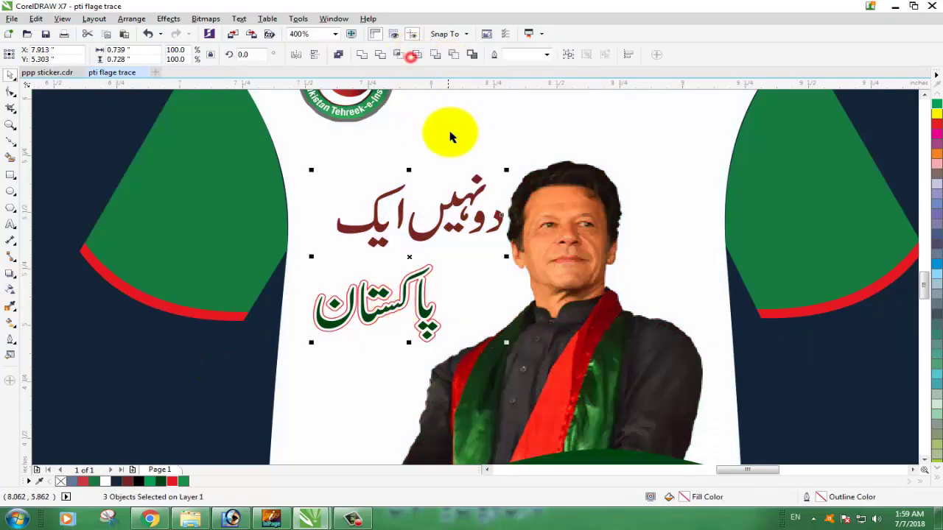
left_click(433, 313)
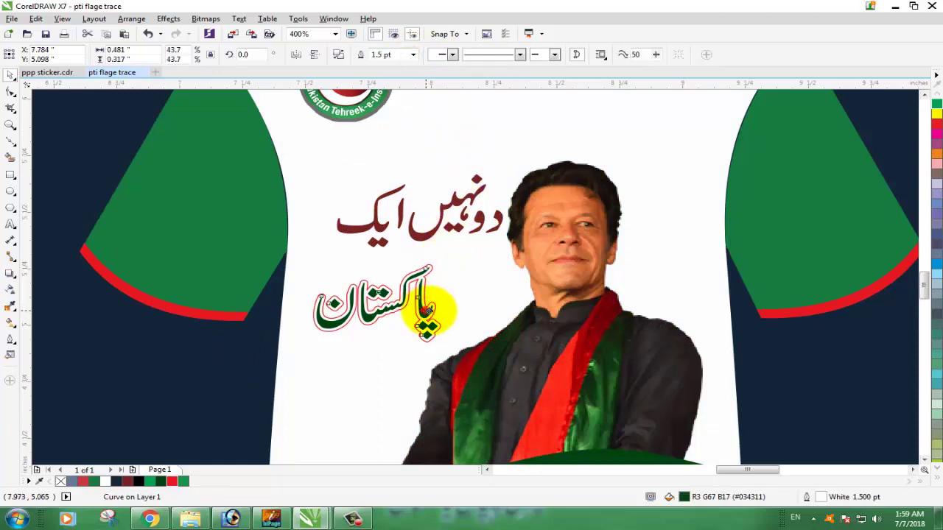
left_click_drag(426, 310, 450, 310)
key("ctrl+z")
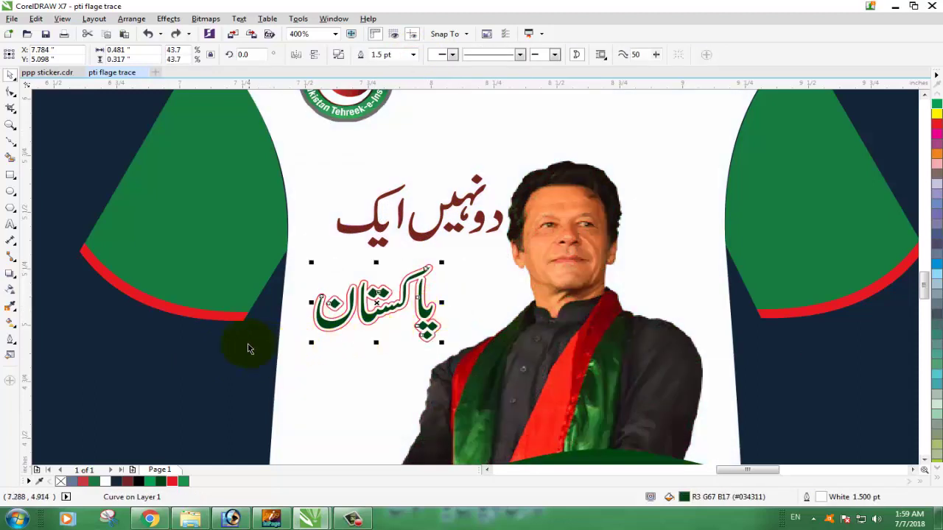
Group the new shirt's left green sleeve with its red cuff trim.
left_click(289, 333)
scroll(287, 315, "down", 1)
scroll(291, 336, "down", 1)
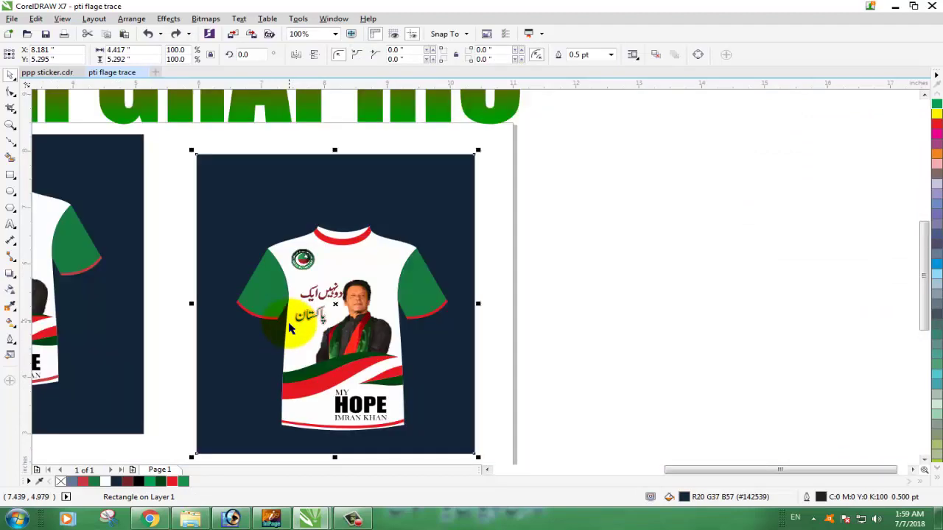
left_click_drag(160, 290, 284, 336)
left_click(162, 319)
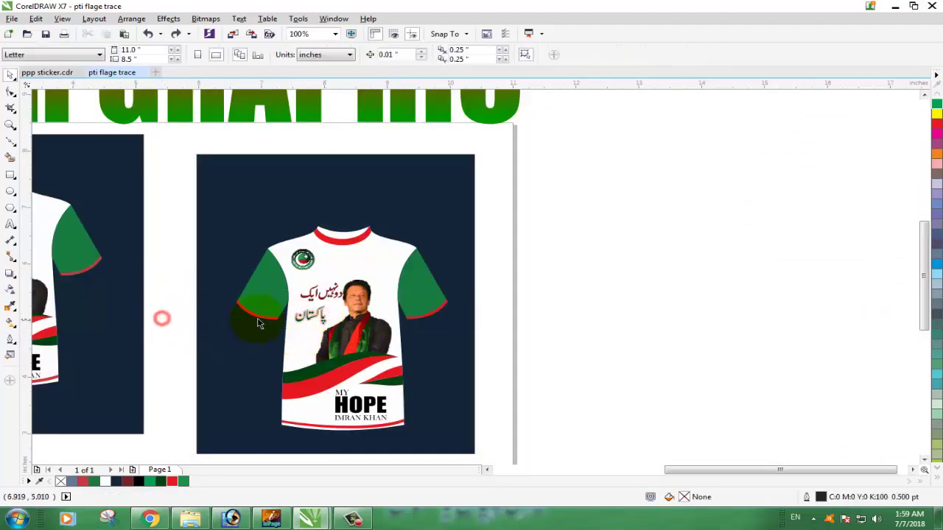
left_click(258, 317)
left_click(274, 285, "shift")
key("ctrl+g")
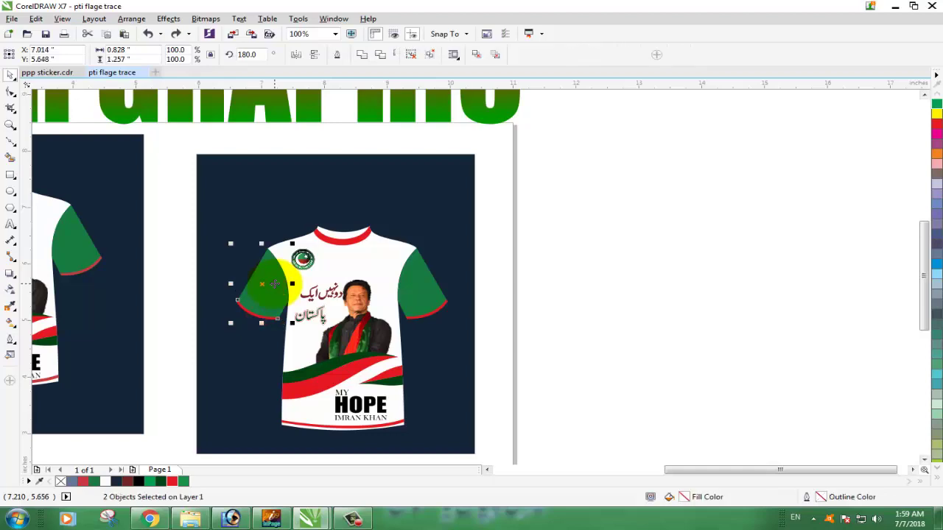
Group the slogan's green lower word پاکستان with its red outline.
left_click(179, 313)
left_click_drag(169, 298, 341, 337)
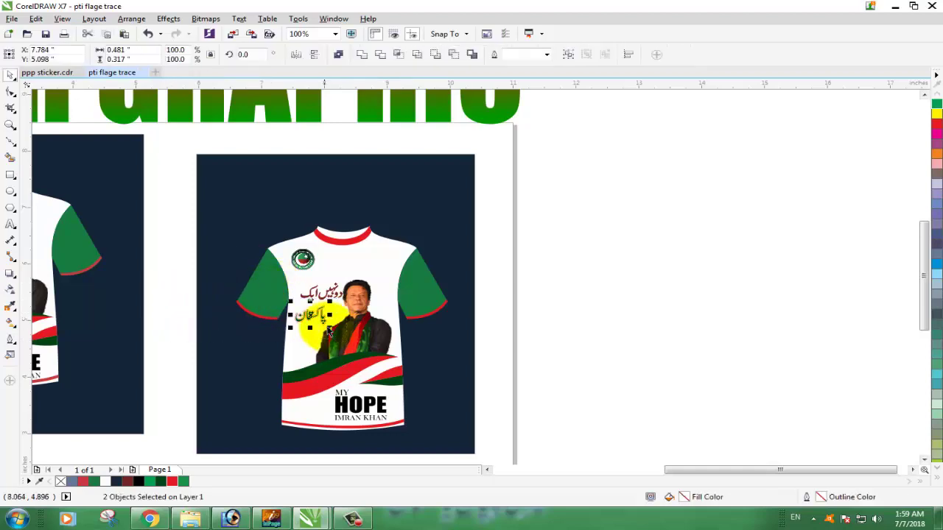
scroll(317, 312, "up", 3)
key("ctrl+g")
scroll(288, 292, "up", 1)
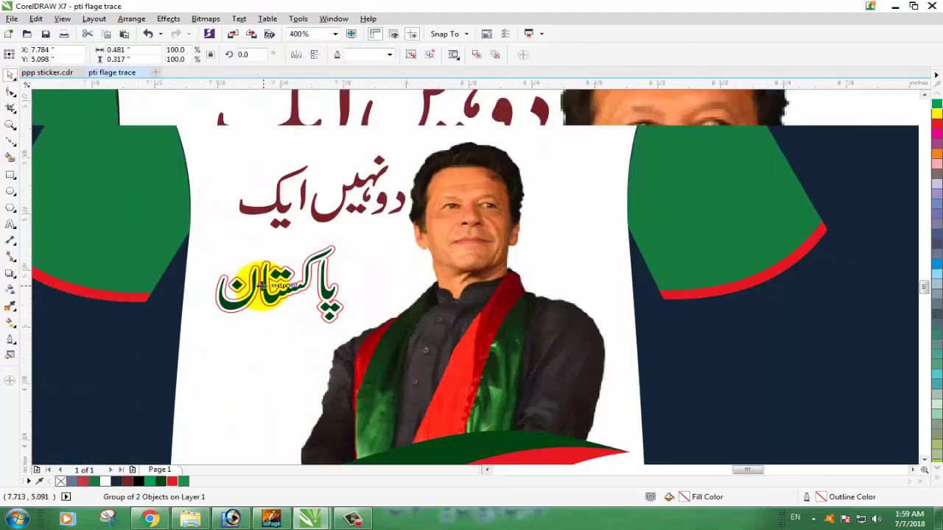
Enlarge the grouped word پاکستان to about 127.6%, position it below the upper slogan line beside the portrait, and deselect it.
left_click_drag(299, 284, 328, 285)
left_click_drag(462, 207, 501, 189)
left_click_drag(436, 282, 446, 268)
key("Up")
key("Up")
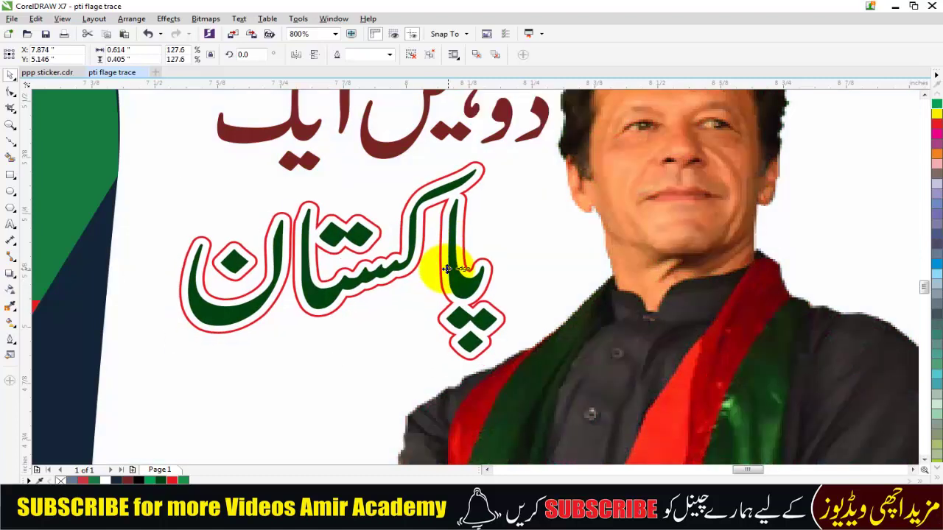
key("Left")
key("Left")
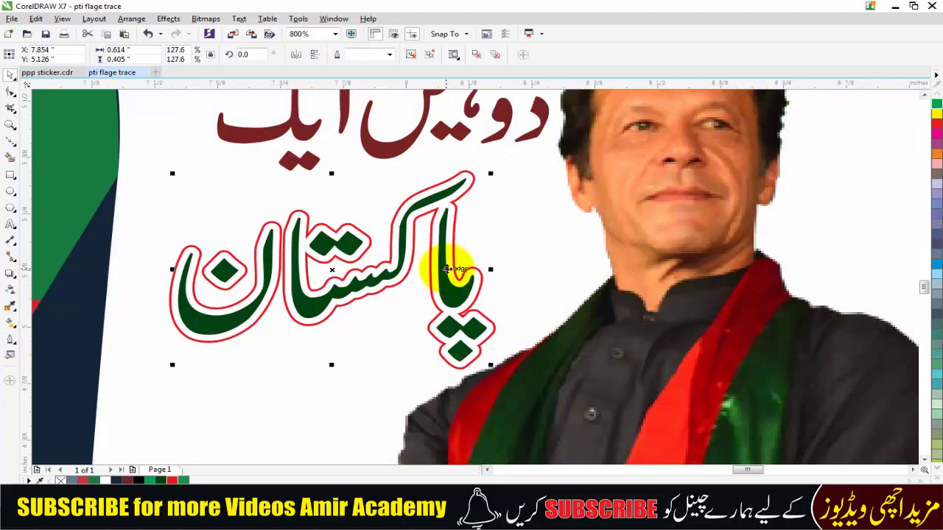
scroll(446, 268, "down", 3)
left_click(737, 309)
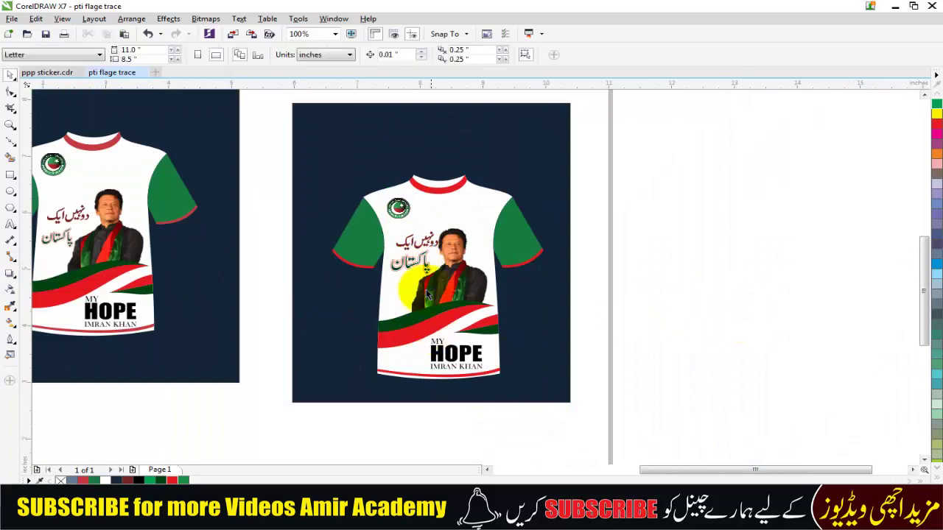
Examine the finished new shirt up close and compare it with the reference shirt.
key("z")
left_click_drag(606, 154, 322, 419)
left_click_drag(669, 99, 313, 395)
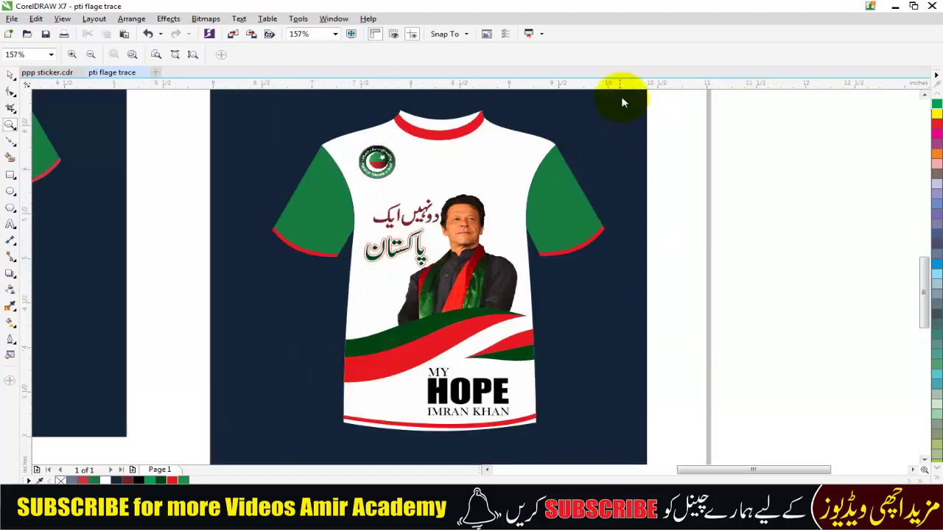
left_click(925, 97)
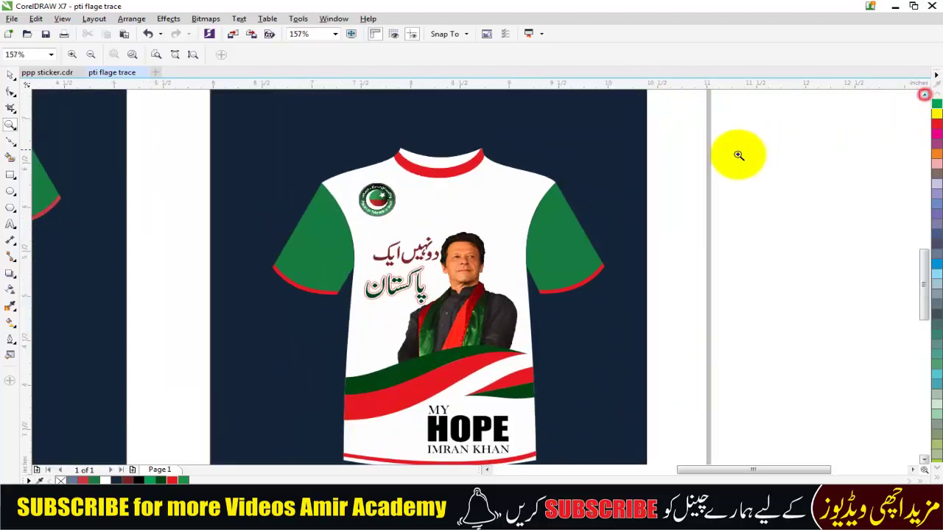
scroll(682, 349, "down", 1)
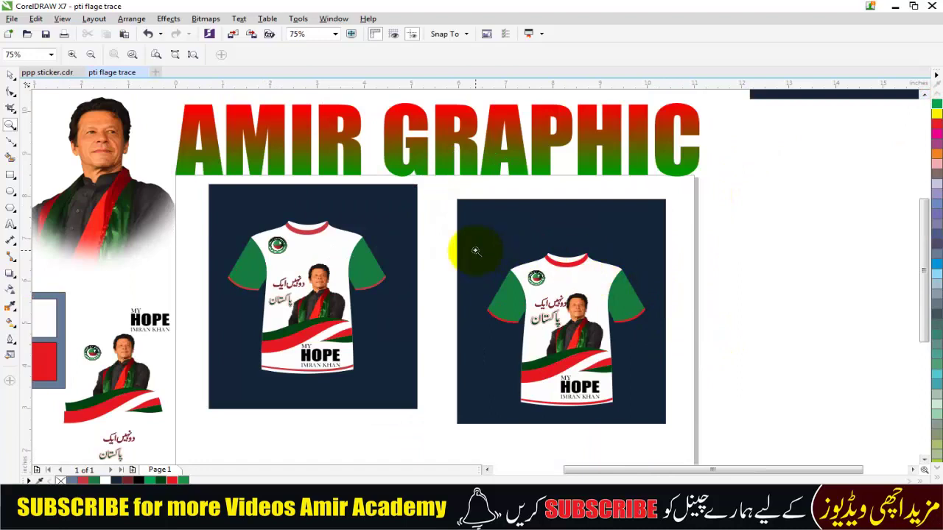
left_click_drag(475, 251, 667, 428)
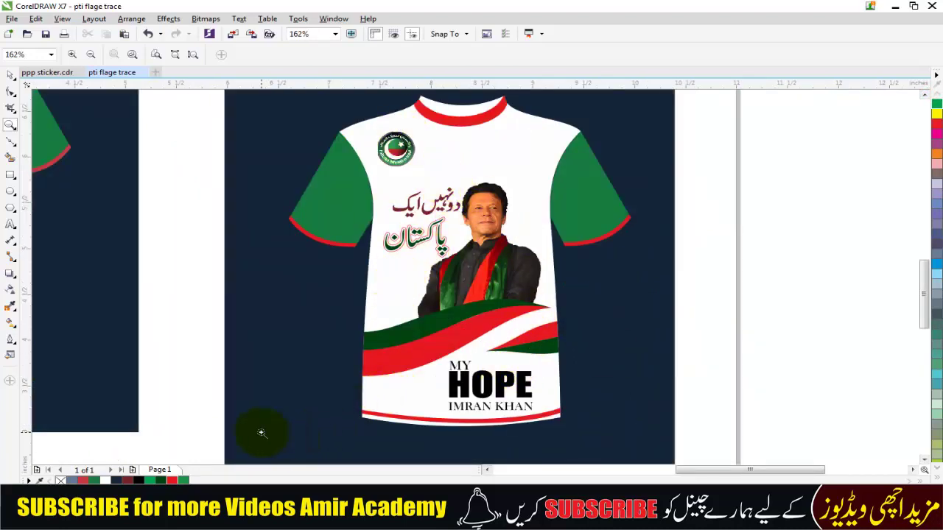
left_click_drag(672, 235, 665, 95)
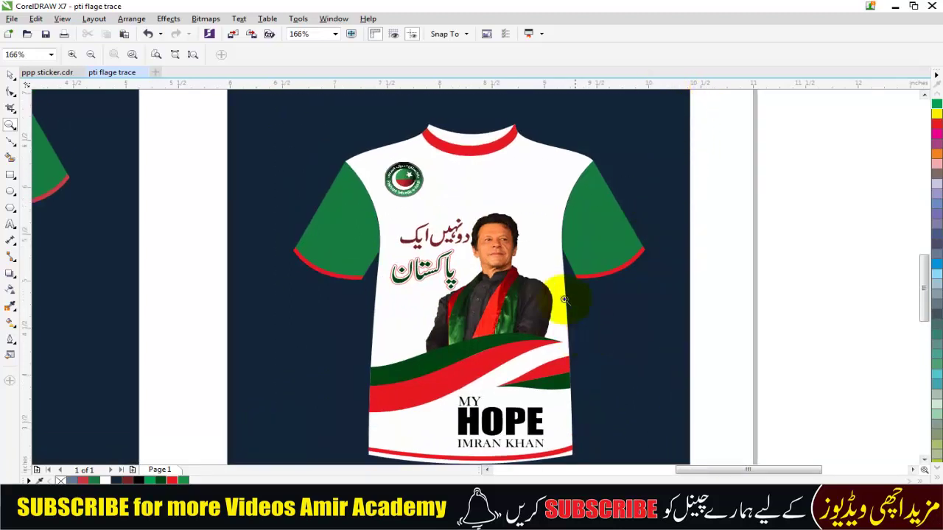
left_click_drag(227, 120, 583, 377)
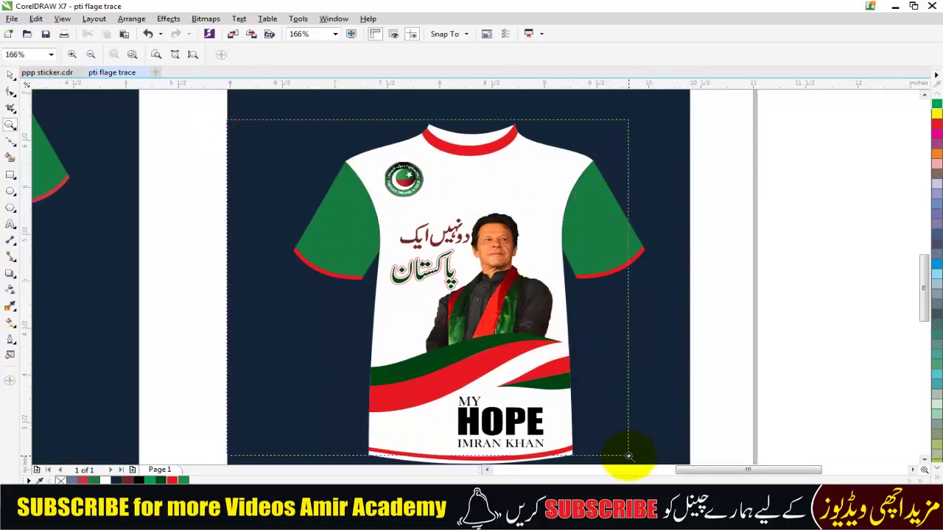
left_click_drag(628, 457, 641, 430)
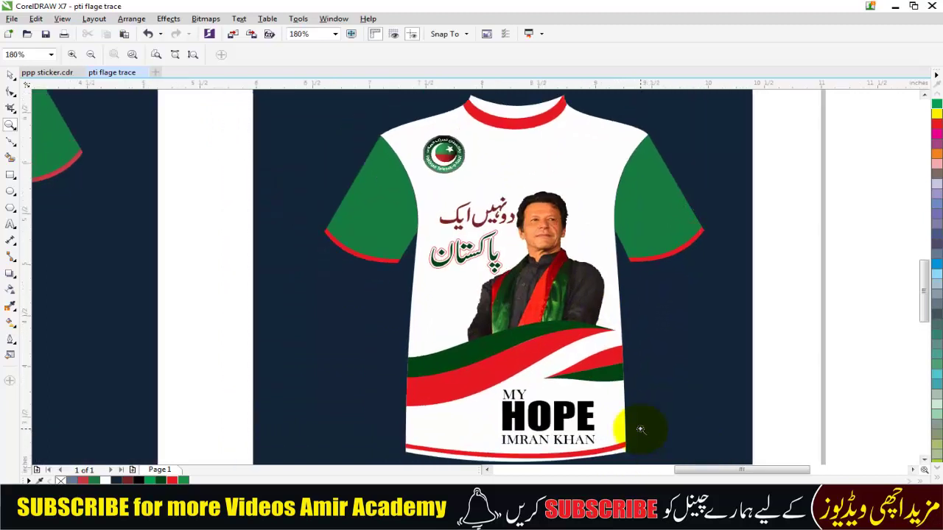
Show the finished shirt in a full-screen preview.
right_click(758, 158)
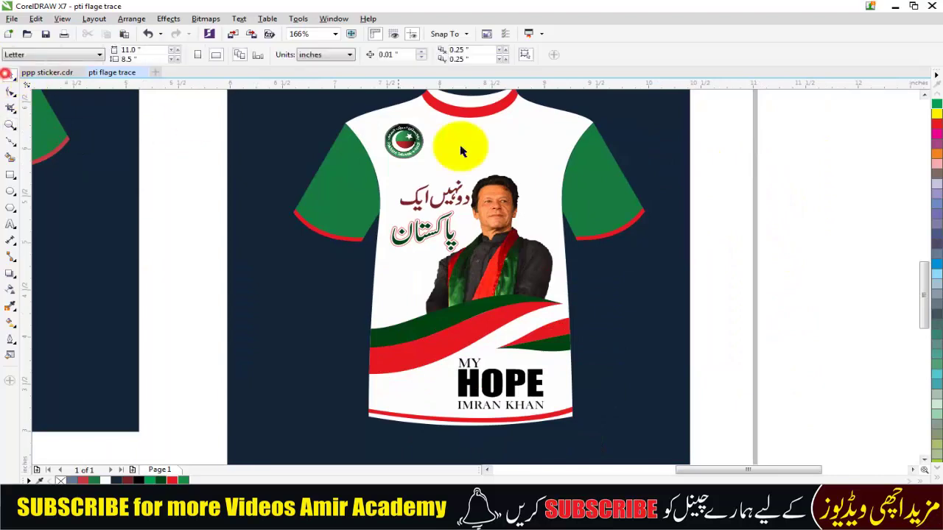
right_click(715, 126)
left_click(725, 129)
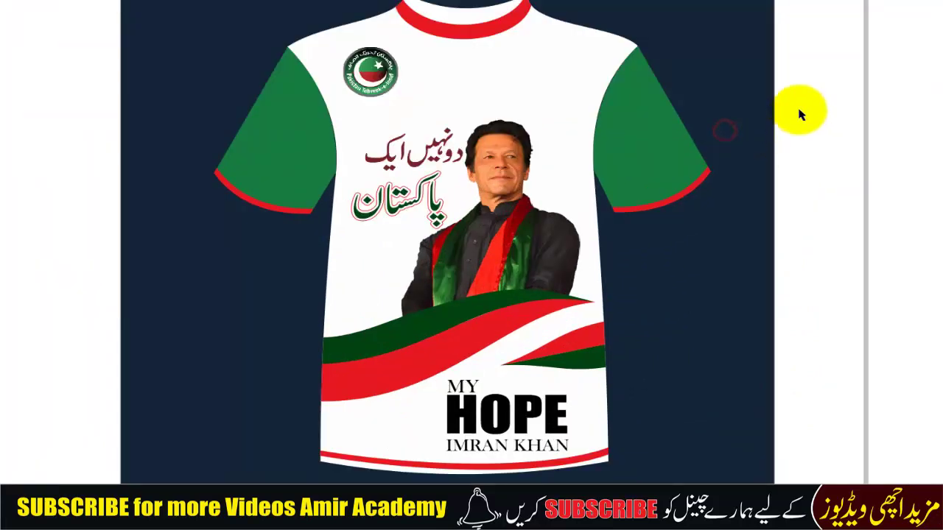